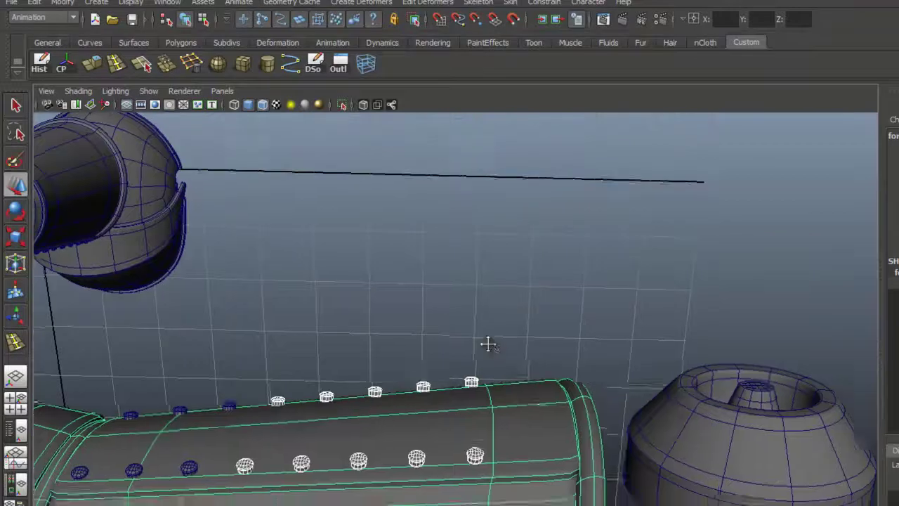
# Shorten the forearm by moving the vertices at its wide end inward along its length.
pyautogui.scroll(-5, 488, 344)
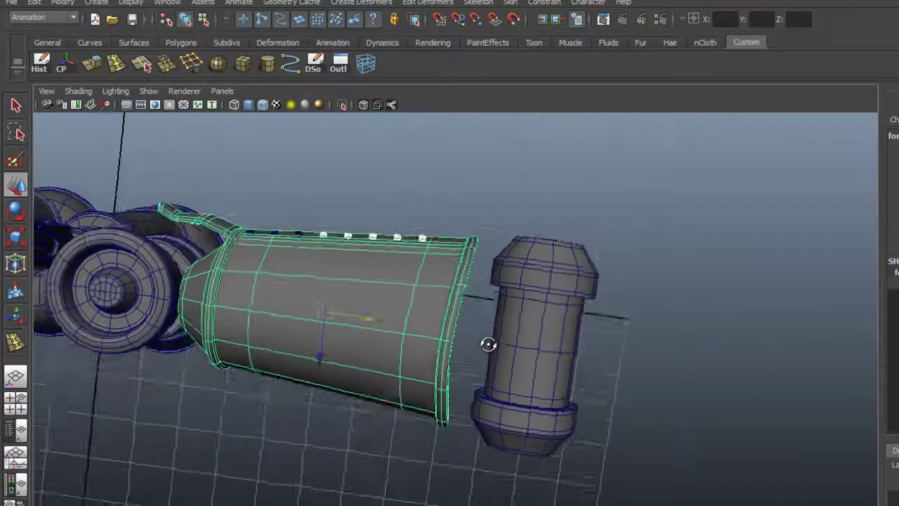
pyautogui.moveTo(422, 338); pyautogui.dragTo(361, 339, button='right')
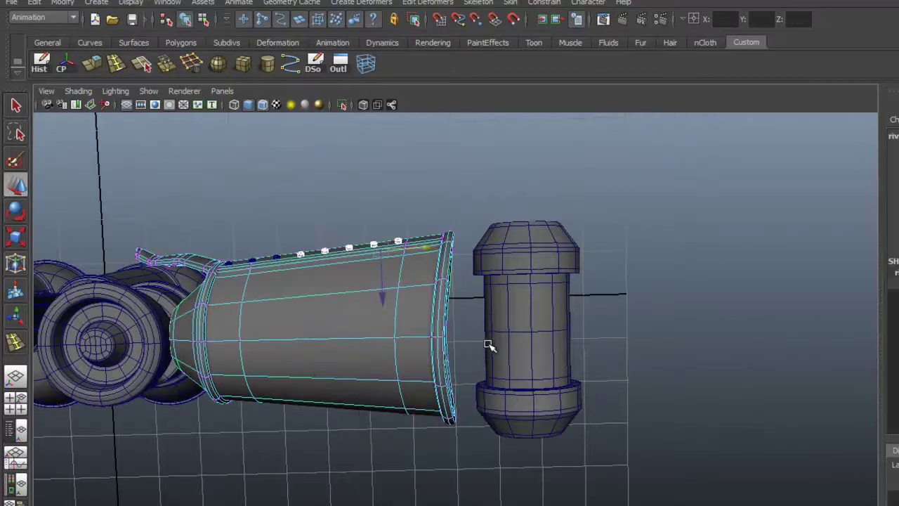
pyautogui.moveTo(383, 216); pyautogui.dragTo(472, 442)
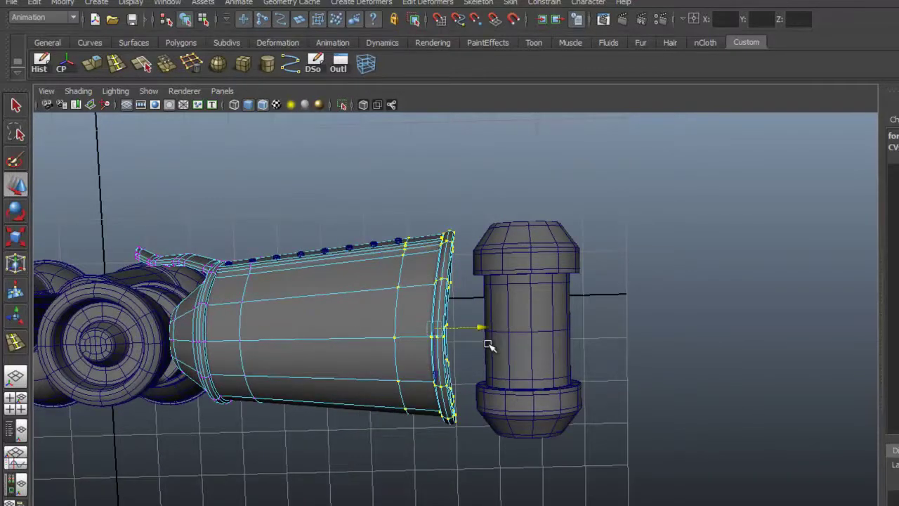
pyautogui.moveTo(481, 328); pyautogui.dragTo(462, 327)
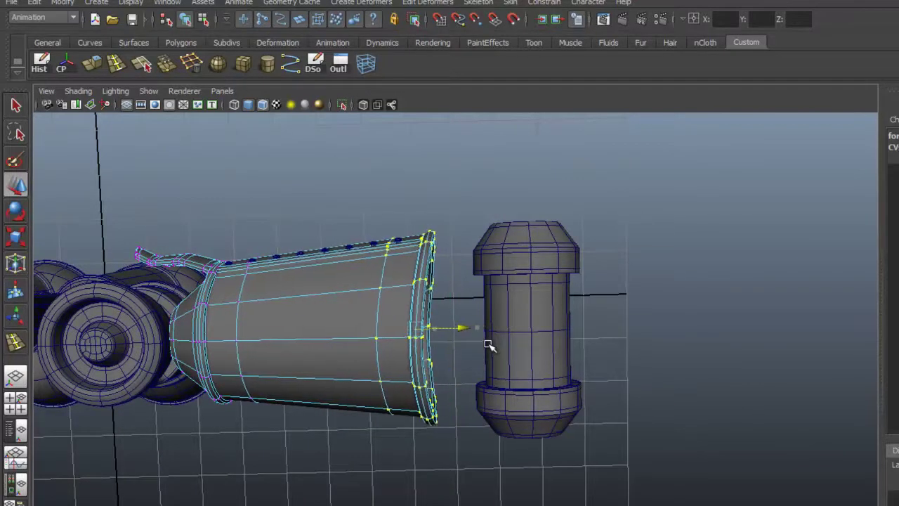
pyautogui.keyDown('alt'); pyautogui.moveTo(489, 345); pyautogui.dragTo(533, 340, button='middle'); pyautogui.keyUp('alt')
pyautogui.moveTo(489, 344)
pyautogui.keyDown('alt'); pyautogui.mouseDown()
pyautogui.moveTo(489, 415)
pyautogui.moveTo(485, 362)
pyautogui.mouseUp(); pyautogui.keyUp('alt')
pyautogui.keyDown('alt'); pyautogui.moveTo(488, 344); pyautogui.dragTo(551, 344, button='right'); pyautogui.keyUp('alt')
pyautogui.scroll(2, 488, 344)
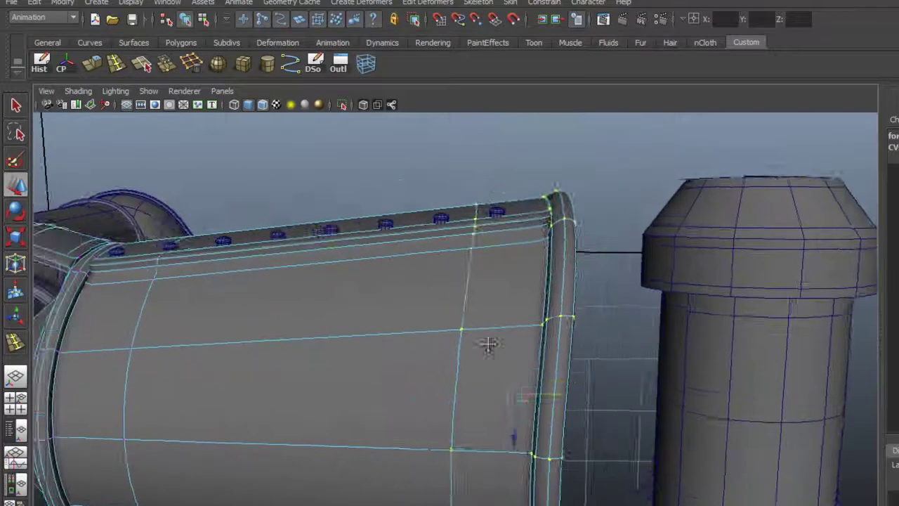
pyautogui.scroll(2, 489, 345)
pyautogui.moveTo(489, 344); pyautogui.dragTo(478, 344, button='middle')
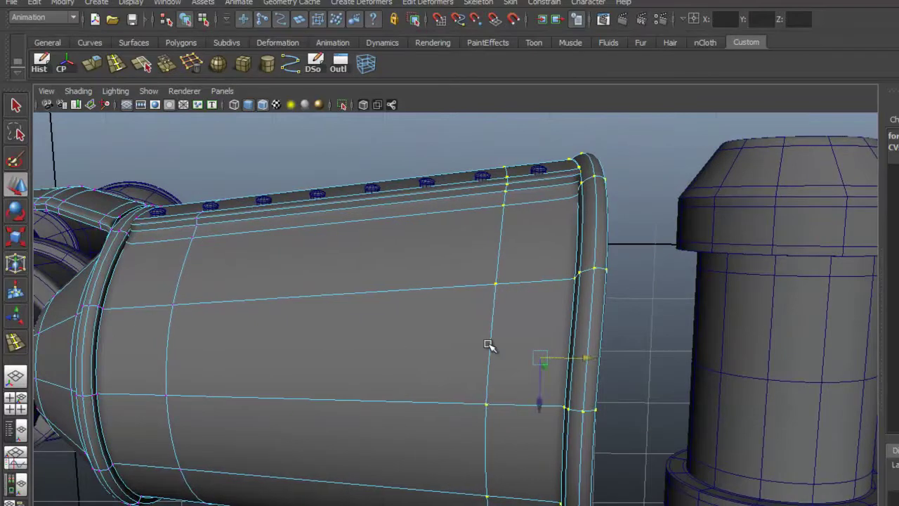
pyautogui.moveTo(489, 344); pyautogui.dragTo(486, 344, button='middle')
pyautogui.keyDown('alt'); pyautogui.moveTo(488, 344); pyautogui.dragTo(426, 345, button='right'); pyautogui.keyUp('alt')
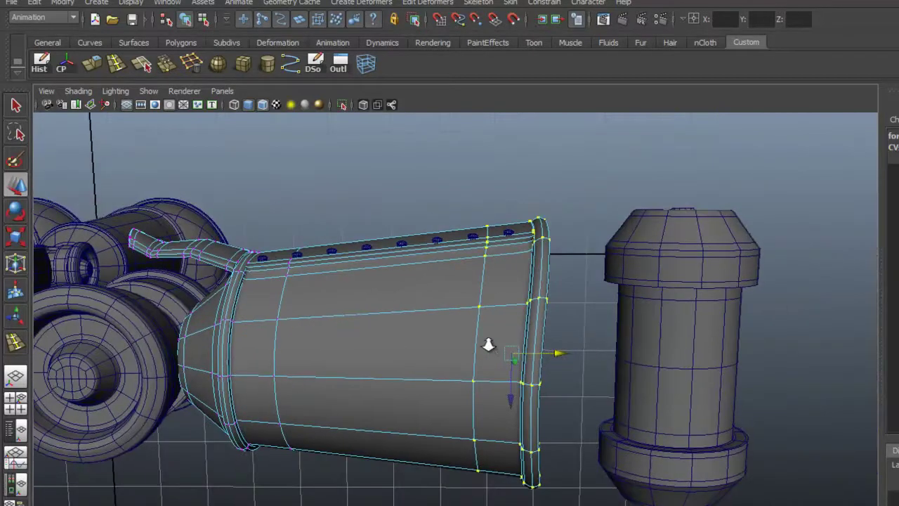
pyautogui.scroll(-2, 490, 345)
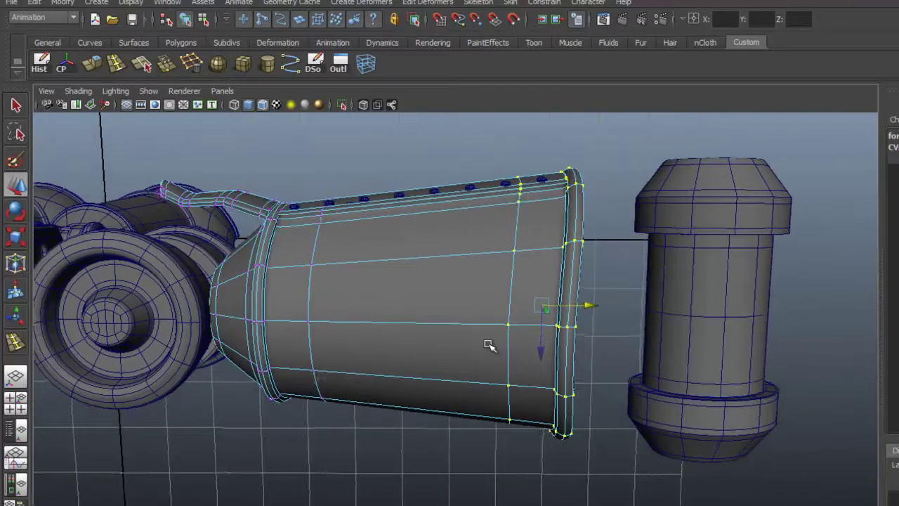
# Return the forearm to object mode and select the whole mesh.
pyautogui.rightClick(490, 346)
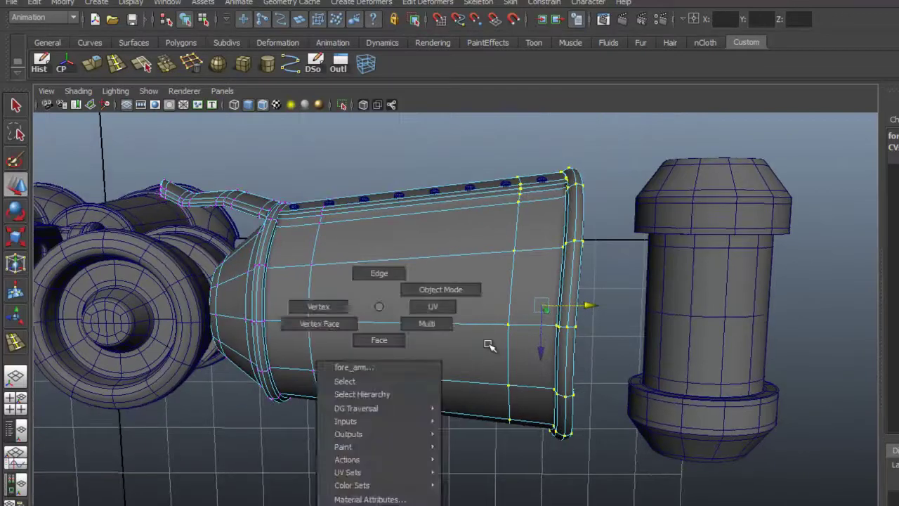
pyautogui.moveTo(489, 345); pyautogui.dragTo(558, 233, button='right')
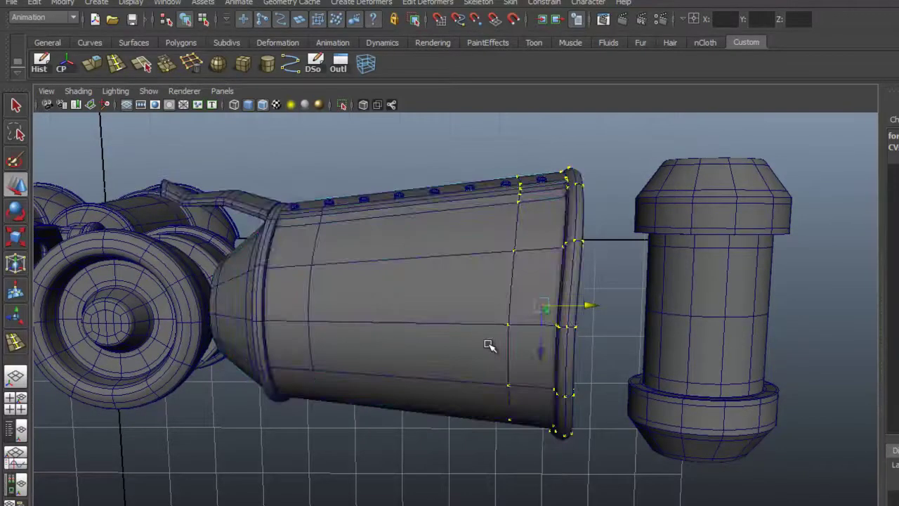
pyautogui.click(488, 344)
pyautogui.keyDown('alt'); pyautogui.moveTo(488, 344); pyautogui.dragTo(425, 344, button='right'); pyautogui.keyUp('alt')
pyautogui.scroll(-2, 488, 344)
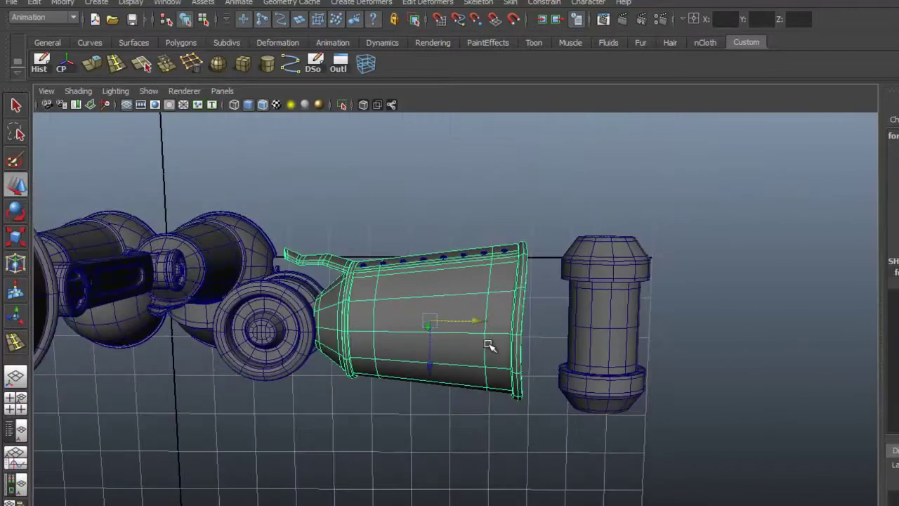
# Group rivet_grp_1, rivet_grp_2 and fore_arm, and rename the group fore_arm_grp.
pyautogui.click(339, 63)
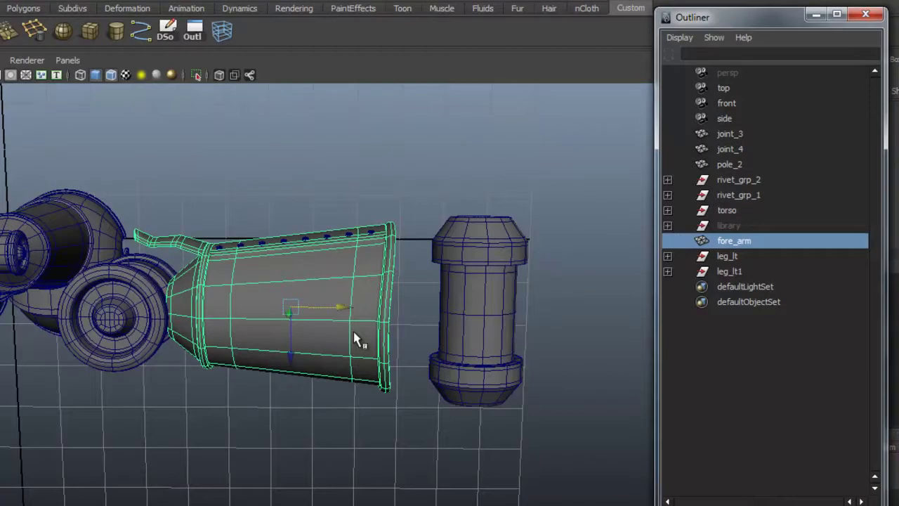
pyautogui.click(738, 196)
pyautogui.keyDown('ctrl'); pyautogui.click(738, 180); pyautogui.keyUp('ctrl')
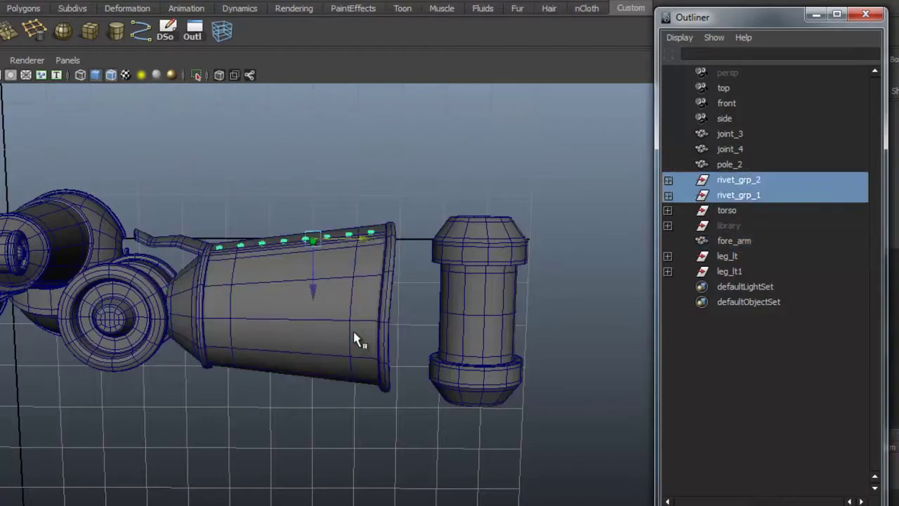
pyautogui.keyDown('shift'); pyautogui.click(357, 341); pyautogui.keyUp('shift')
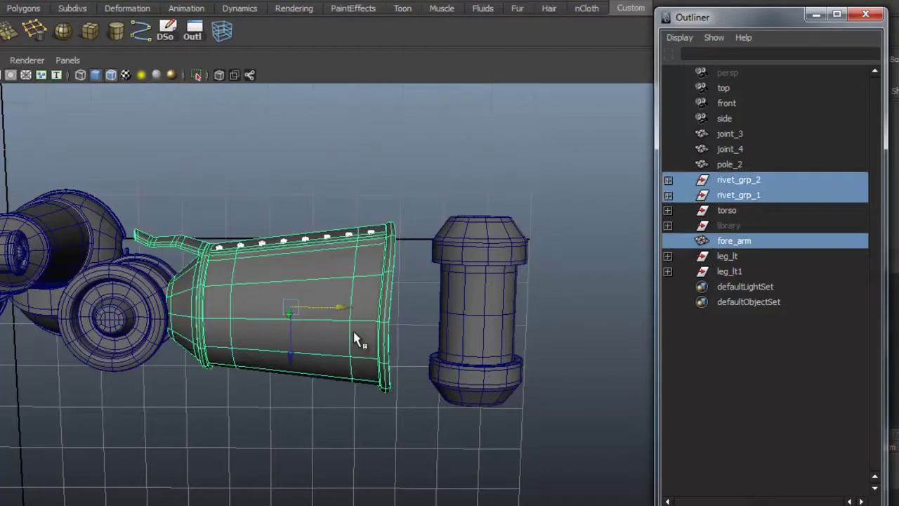
pyautogui.hotkey('ctrl', 'g')
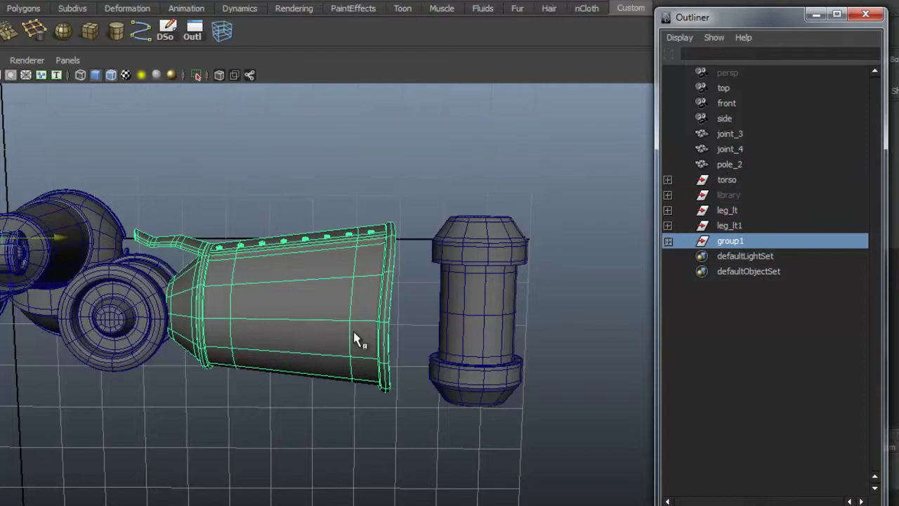
pyautogui.doubleClick(731, 241)
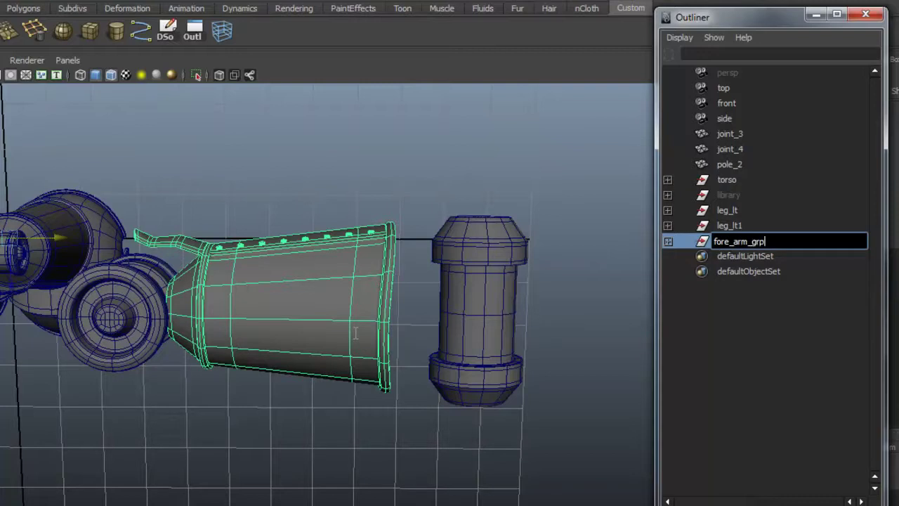
pyautogui.press('Return')
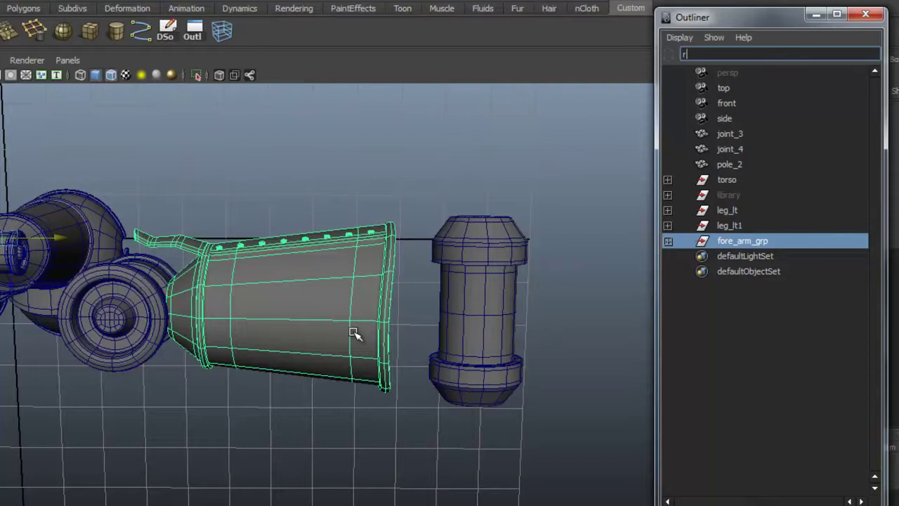
# Center the pivot of fore_arm_grp and activate the Scale tool on it.
pyautogui.scroll(-5, 353, 333)
pyautogui.keyDown('alt'); pyautogui.moveTo(354, 333); pyautogui.dragTo(353, 333); pyautogui.keyUp('alt')
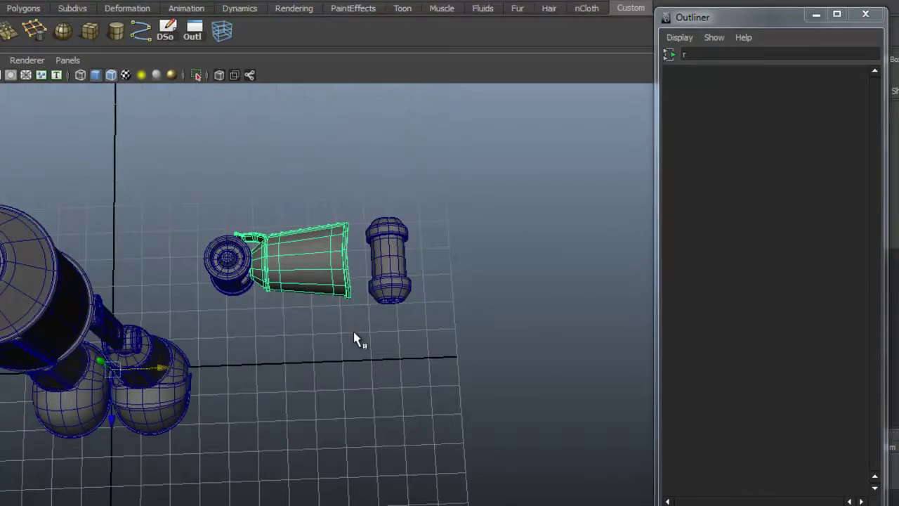
pyautogui.click(58, 31)
pyautogui.keyDown('alt'); pyautogui.moveTo(512, 332); pyautogui.dragTo(512, 333); pyautogui.keyUp('alt')
pyautogui.scroll(4, 513, 333)
pyautogui.moveTo(512, 333); pyautogui.dragTo(515, 332, button='middle')
pyautogui.press('t')
pyautogui.press('r')
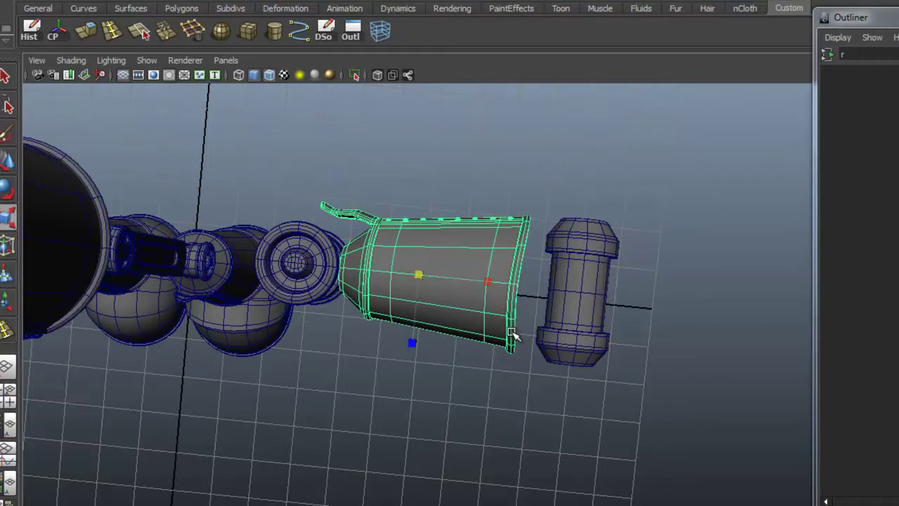
# Examine the forearm group from several angles, checking its length and the two rows of rivets.
pyautogui.keyDown('alt'); pyautogui.moveTo(512, 333); pyautogui.dragTo(523, 333, button='right'); pyautogui.keyUp('alt')
pyautogui.keyDown('alt'); pyautogui.moveTo(513, 333); pyautogui.dragTo(514, 347); pyautogui.keyUp('alt')
pyautogui.keyDown('alt'); pyautogui.moveTo(513, 333); pyautogui.dragTo(505, 320, button='middle'); pyautogui.keyUp('alt')
pyautogui.keyDown('alt'); pyautogui.moveTo(512, 333); pyautogui.dragTo(526, 333, button='right'); pyautogui.keyUp('alt')
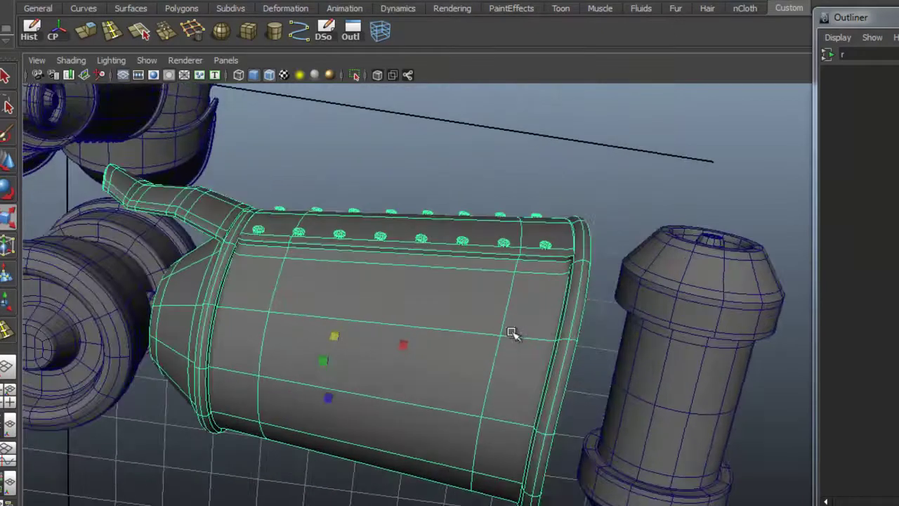
pyautogui.keyDown('alt'); pyautogui.moveTo(512, 333); pyautogui.dragTo(513, 344); pyautogui.keyUp('alt')
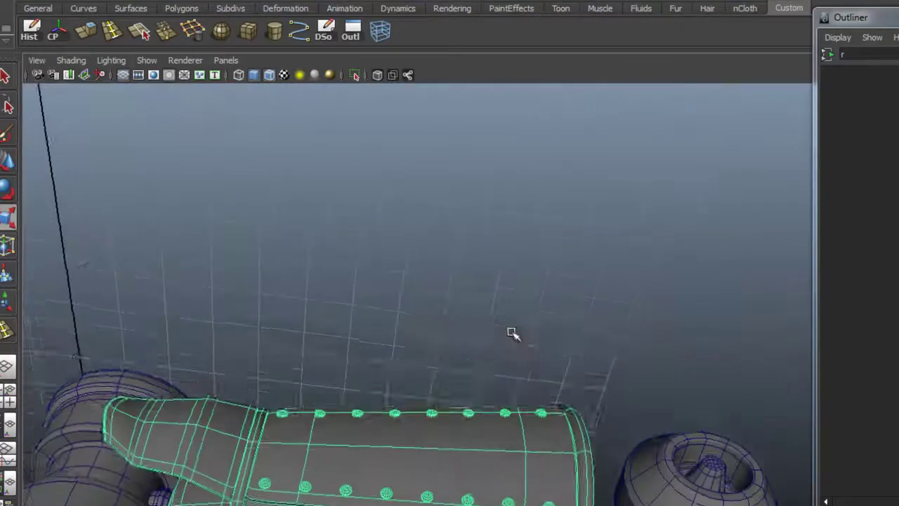
pyautogui.keyDown('alt'); pyautogui.moveTo(512, 333); pyautogui.dragTo(511, 297); pyautogui.keyUp('alt')
pyautogui.keyDown('alt'); pyautogui.moveTo(512, 333); pyautogui.dragTo(508, 309, button='middle'); pyautogui.keyUp('alt')
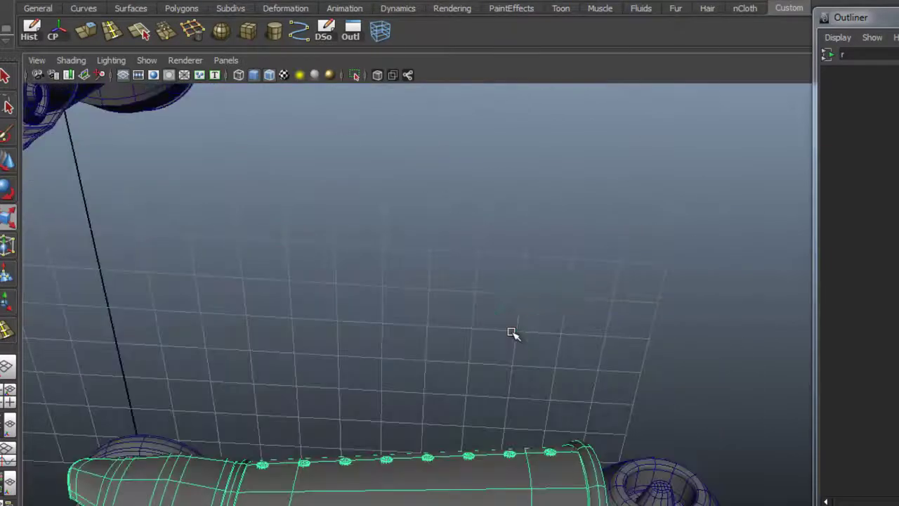
pyautogui.keyDown('alt'); pyautogui.moveTo(512, 334); pyautogui.dragTo(516, 228, button='middle'); pyautogui.keyUp('alt')
pyautogui.keyDown('alt'); pyautogui.moveTo(512, 333); pyautogui.dragTo(626, 334, button='right'); pyautogui.keyUp('alt')
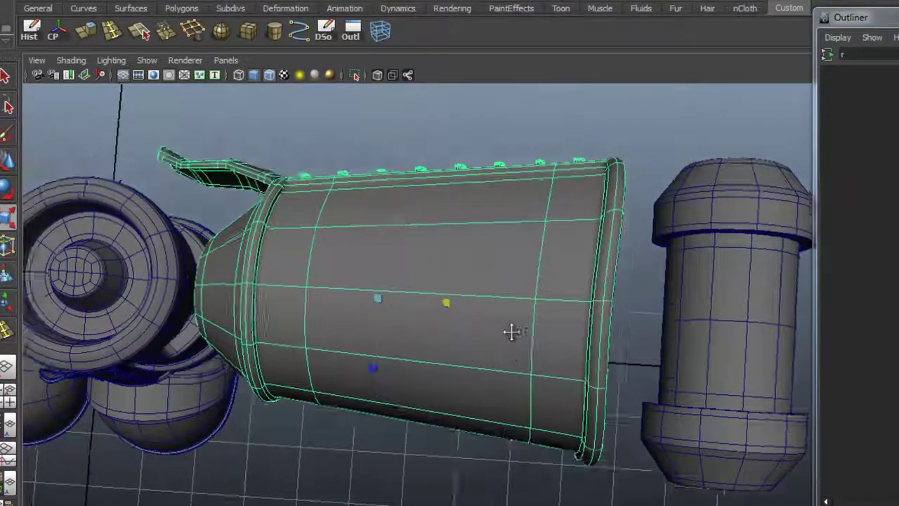
pyautogui.keyDown('alt'); pyautogui.moveTo(512, 332); pyautogui.dragTo(515, 342, button='middle'); pyautogui.keyUp('alt')
pyautogui.keyDown('alt'); pyautogui.moveTo(512, 333); pyautogui.dragTo(495, 309); pyautogui.keyUp('alt')
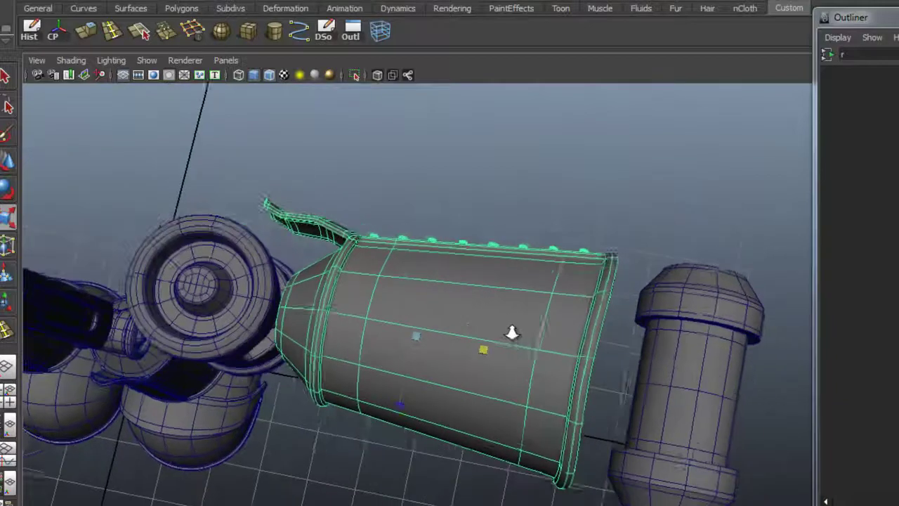
pyautogui.keyDown('alt'); pyautogui.moveTo(512, 333); pyautogui.dragTo(511, 294, button='middle'); pyautogui.keyUp('alt')
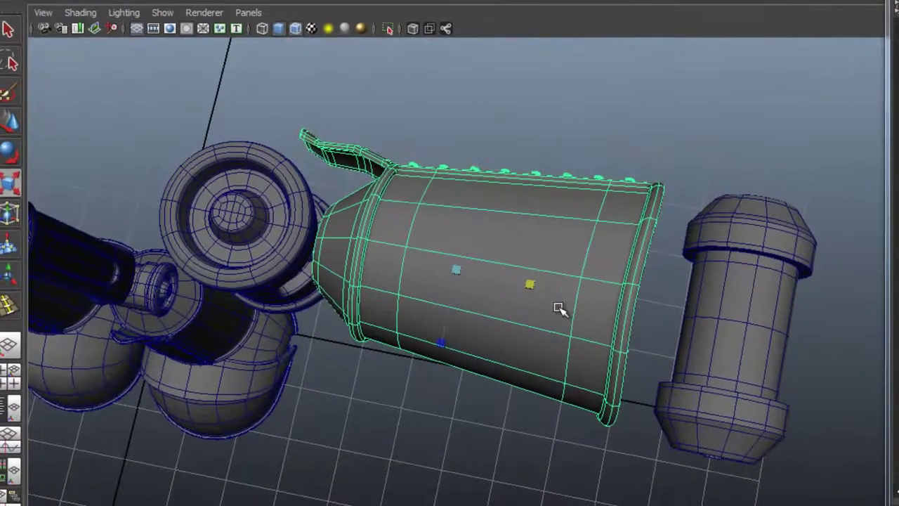
# Scale the fore_arm mesh slightly longer without its rivets and shift it slightly toward its wide end.
pyautogui.moveTo(513, 333); pyautogui.dragTo(583, 321, button='right')
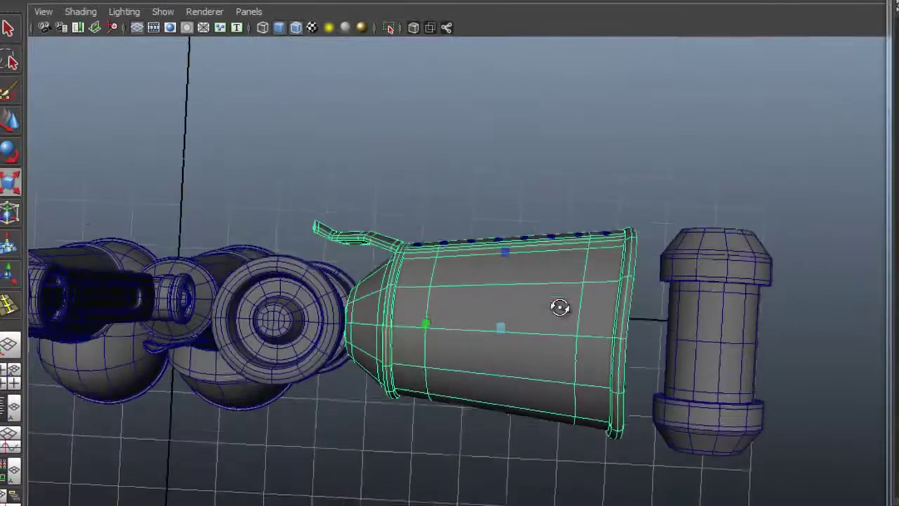
pyautogui.moveTo(560, 307); pyautogui.dragTo(560, 307, button='middle')
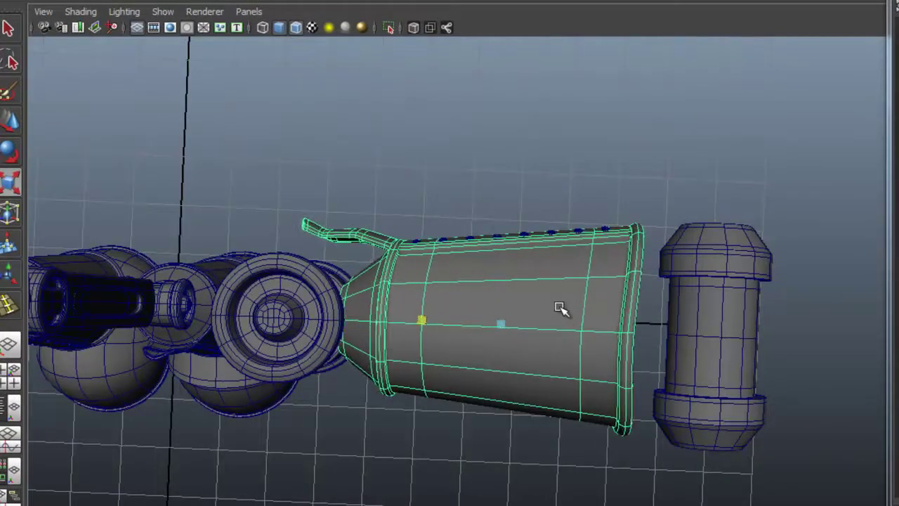
pyautogui.press('e')
pyautogui.press('w')
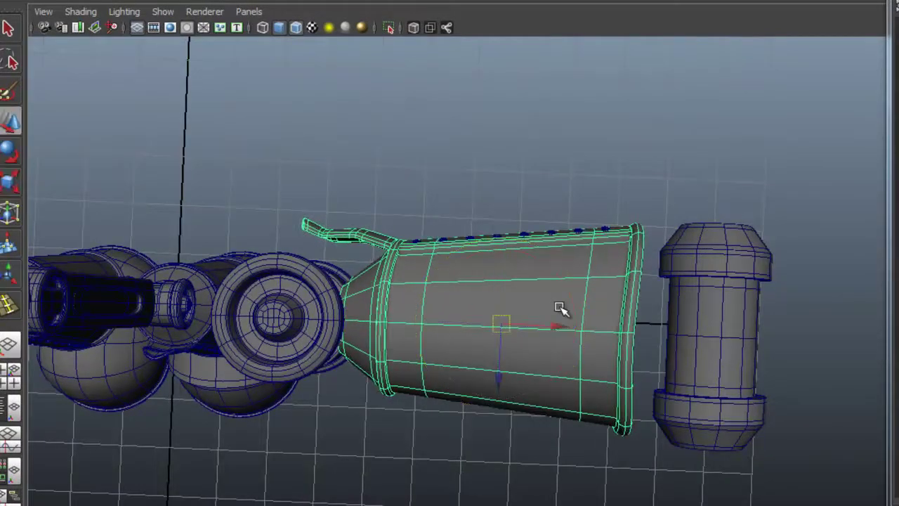
pyautogui.moveTo(560, 325)
pyautogui.mouseDown()
pyautogui.moveTo(571, 325)
pyautogui.moveTo(562, 309)
pyautogui.mouseUp()
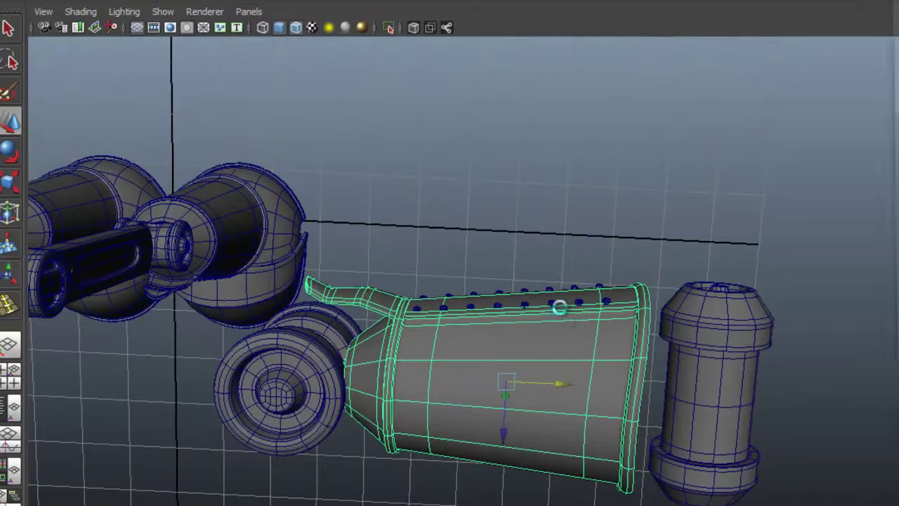
# Select rivet_grp_1 and rivet_grp_2 and slide both rivet rows slightly along the forearm toward its wide end.
pyautogui.click(897, 207)
pyautogui.click(897, 241)
pyautogui.keyDown('shift'); pyautogui.click(896, 224); pyautogui.keyUp('shift')
pyautogui.keyDown('alt'); pyautogui.moveTo(560, 307); pyautogui.dragTo(560, 305); pyautogui.keyUp('alt')
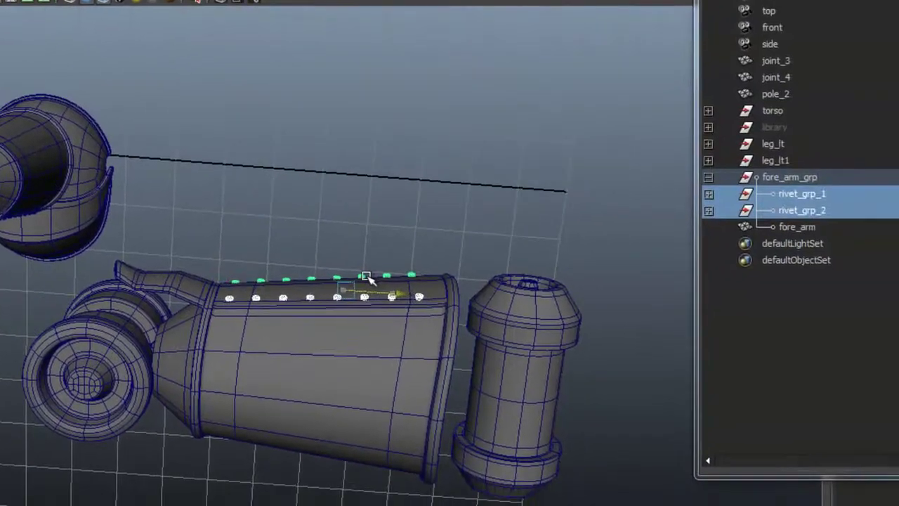
pyautogui.moveTo(366, 275); pyautogui.dragTo(370, 276, button='middle')
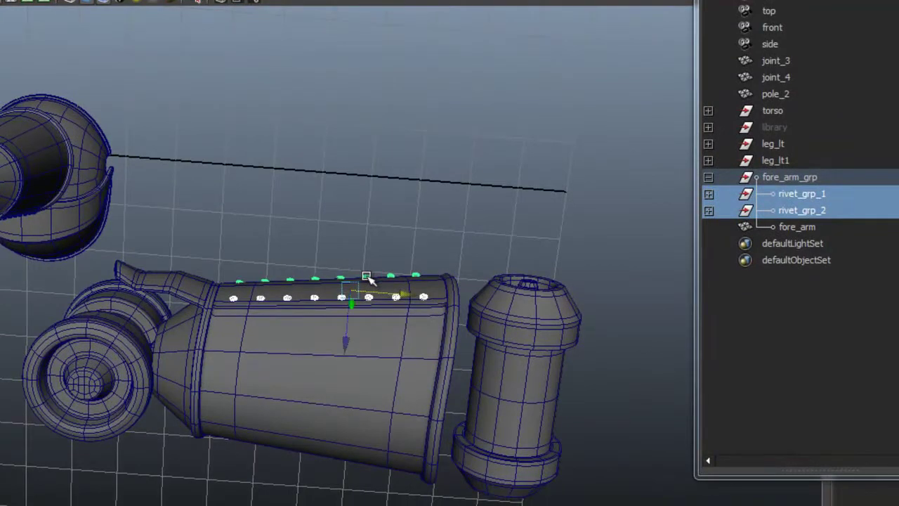
pyautogui.scroll(2, 367, 276)
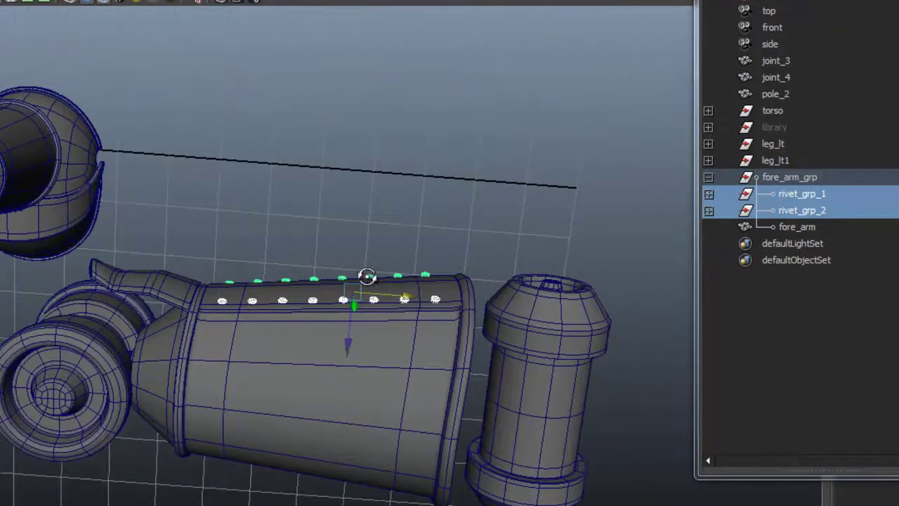
# Select pole_2 and examine the gap between the torso and the arm joint.
pyautogui.keyDown('alt'); pyautogui.moveTo(366, 276); pyautogui.dragTo(366, 276); pyautogui.keyUp('alt')
pyautogui.scroll(-3, 367, 276)
pyautogui.moveTo(349, 293); pyautogui.dragTo(368, 276, button='right')
pyautogui.click(367, 276)
pyautogui.keyDown('alt'); pyautogui.moveTo(367, 276); pyautogui.dragTo(368, 277); pyautogui.keyUp('alt')
pyautogui.keyDown('alt'); pyautogui.moveTo(367, 276); pyautogui.dragTo(367, 276, button='middle'); pyautogui.keyUp('alt')
pyautogui.keyDown('alt'); pyautogui.moveTo(366, 277); pyautogui.dragTo(367, 276); pyautogui.keyUp('alt')
pyautogui.keyDown('alt'); pyautogui.moveTo(367, 276); pyautogui.dragTo(367, 276, button='right'); pyautogui.keyUp('alt')
pyautogui.keyDown('alt'); pyautogui.moveTo(368, 276); pyautogui.dragTo(368, 277, button='middle'); pyautogui.keyUp('alt')
pyautogui.keyDown('alt'); pyautogui.moveTo(368, 277); pyautogui.dragTo(367, 277); pyautogui.keyUp('alt')
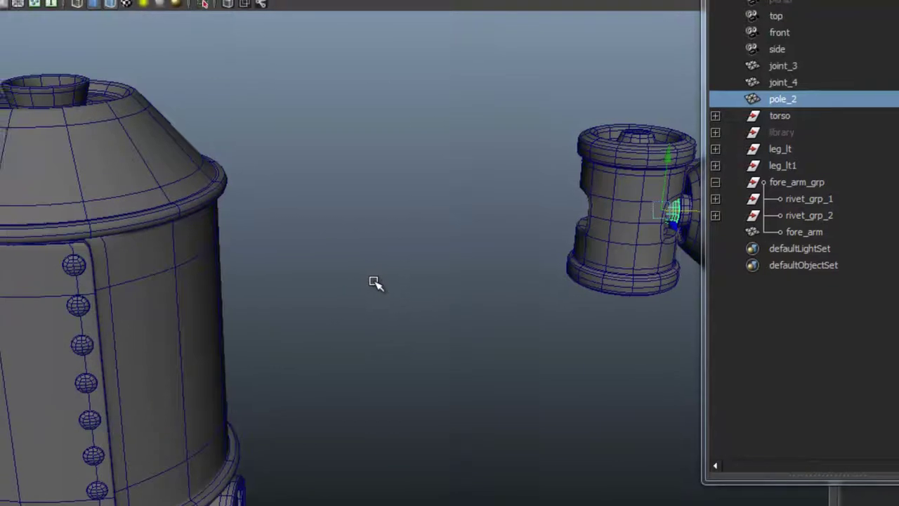
# Create a subdivision-surface sphere for the Tin Man's shoulder.
pyautogui.click(72, 20)
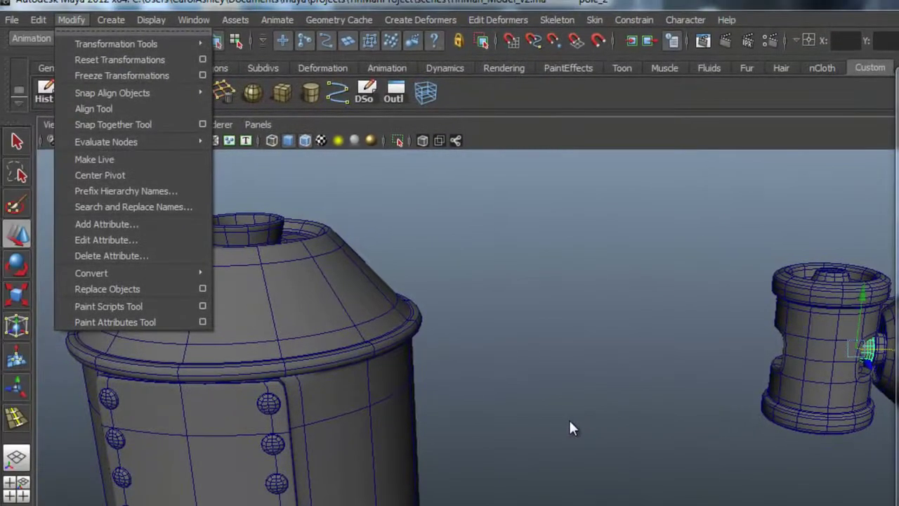
pyautogui.moveTo(111, 20)
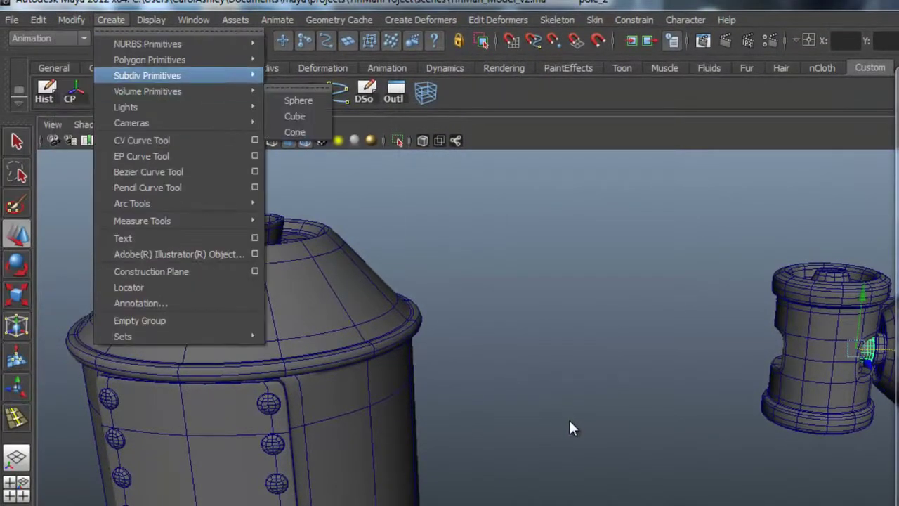
pyautogui.moveTo(147, 75)
pyautogui.press('Down')
pyautogui.press('Up')
pyautogui.press('Right')
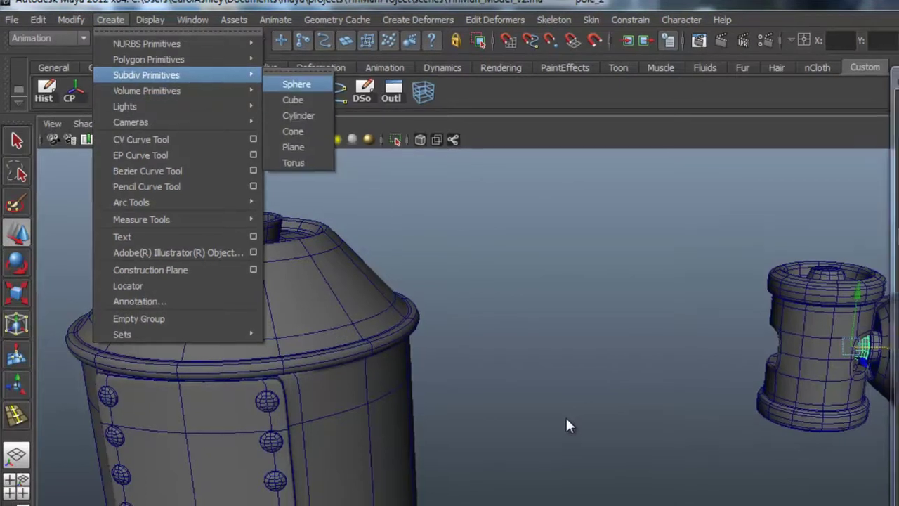
pyautogui.click(296, 84)
# Move the new sphere up to shoulder height and out into the gap between the torso and the arm joint.
pyautogui.keyDown('alt'); pyautogui.moveTo(566, 419); pyautogui.dragTo(450, 419, button='right'); pyautogui.keyUp('alt')
pyautogui.keyDown('alt'); pyautogui.moveTo(565, 419); pyautogui.dragTo(541, 211, button='middle'); pyautogui.keyUp('alt')
pyautogui.keyDown('alt'); pyautogui.moveTo(399, 295); pyautogui.dragTo(392, 283, button='middle'); pyautogui.keyUp('alt')
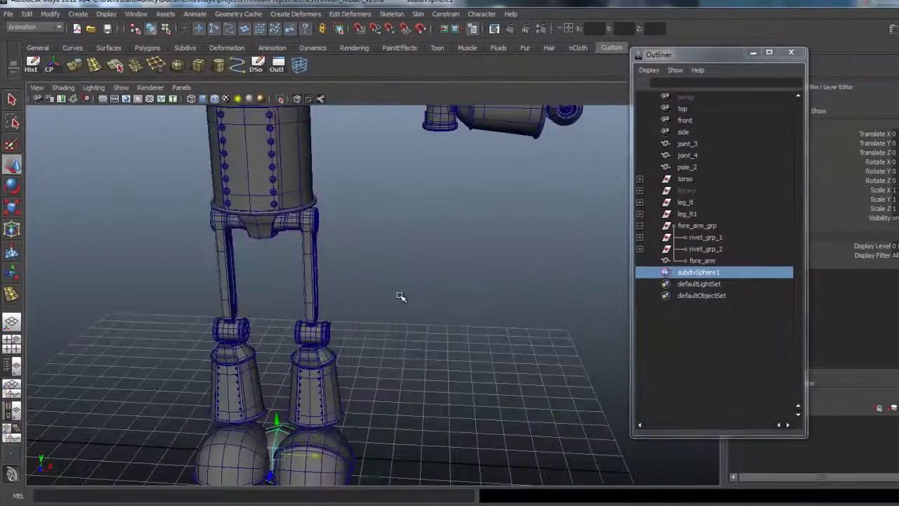
pyautogui.moveTo(274, 424); pyautogui.dragTo(263, 150)
pyautogui.keyDown('alt'); pyautogui.moveTo(401, 296); pyautogui.dragTo(394, 395, button='middle'); pyautogui.keyUp('alt')
pyautogui.moveTo(283, 219); pyautogui.dragTo(379, 221)
pyautogui.keyDown('alt'); pyautogui.moveTo(400, 296); pyautogui.dragTo(402, 345); pyautogui.keyUp('alt')
pyautogui.keyDown('alt'); pyautogui.moveTo(400, 296); pyautogui.dragTo(492, 296, button='right'); pyautogui.keyUp('alt')
pyautogui.keyDown('alt'); pyautogui.moveTo(400, 296); pyautogui.dragTo(397, 358, button='middle'); pyautogui.keyUp('alt')
pyautogui.moveTo(400, 296)
pyautogui.keyDown('alt'); pyautogui.mouseDown()
pyautogui.moveTo(411, 210)
pyautogui.moveTo(400, 281)
pyautogui.moveTo(351, 358)
pyautogui.mouseUp(); pyautogui.keyUp('alt')
pyautogui.keyDown('alt'); pyautogui.moveTo(400, 295); pyautogui.dragTo(439, 296, button='right'); pyautogui.keyUp('alt')
pyautogui.keyDown('alt'); pyautogui.moveTo(400, 296); pyautogui.dragTo(432, 358, button='middle'); pyautogui.keyUp('alt')
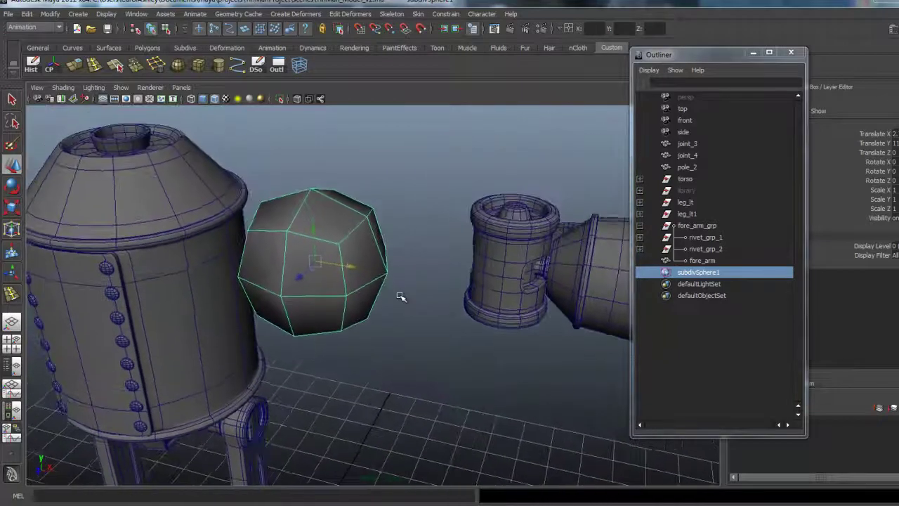
pyautogui.moveTo(400, 295)
pyautogui.keyDown('alt'); pyautogui.mouseDown()
pyautogui.moveTo(401, 313)
pyautogui.moveTo(450, 337)
pyautogui.moveTo(399, 296)
pyautogui.mouseUp(); pyautogui.keyUp('alt')
# Display the subdiv sphere at its smoothest level and scale it down uniformly.
pyautogui.press('3')
pyautogui.press('r')
pyautogui.moveTo(400, 296); pyautogui.dragTo(401, 297, button='middle')
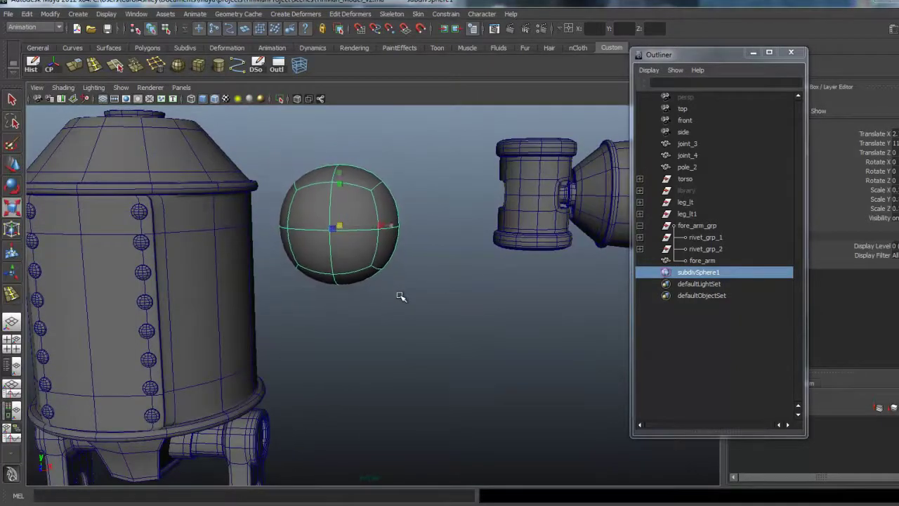
# In the front view, scale and move the sphere to match the shoulder ball in the reference image.
pyautogui.press('space')
pyautogui.press('space')
pyautogui.scroll(6, 400, 295)
pyautogui.moveTo(400, 296)
pyautogui.mouseDown(button='middle')
pyautogui.moveTo(385, 279)
pyautogui.moveTo(398, 297)
pyautogui.mouseUp(button='middle')
pyautogui.press('e')
pyautogui.press('w')
pyautogui.press('r')
pyautogui.press('w')
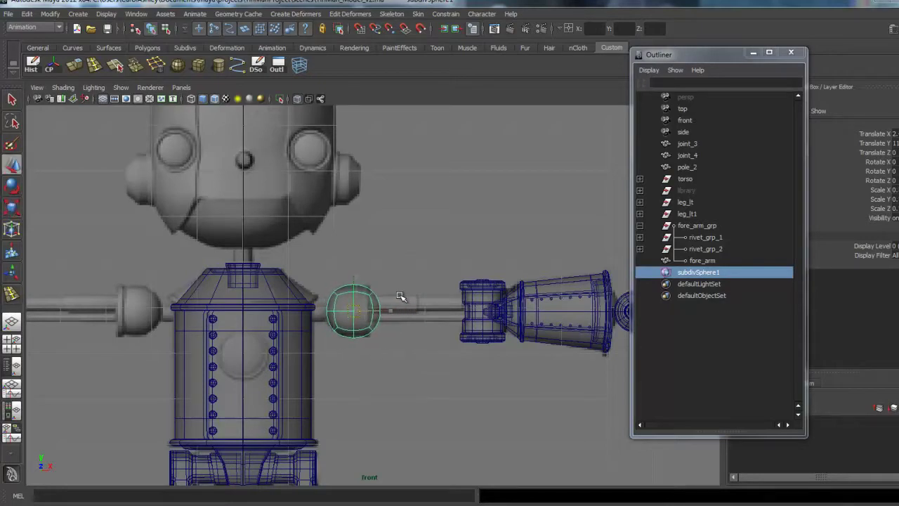
pyautogui.scroll(5, 400, 296)
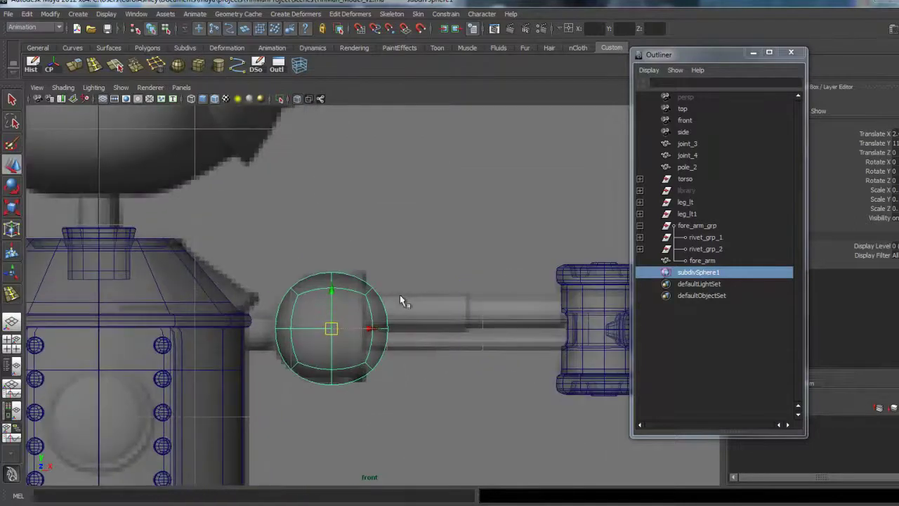
pyautogui.press('space')
pyautogui.press('space')
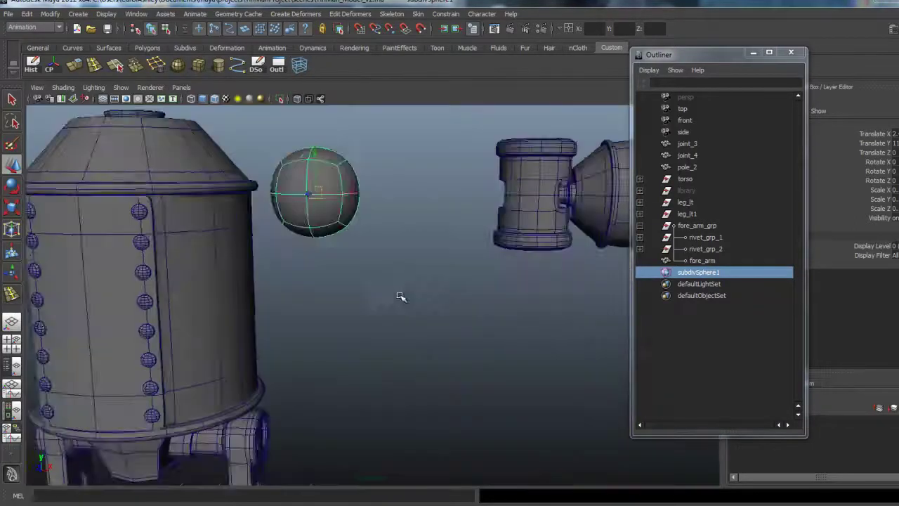
# Convert the subdiv sphere to polygons using the default conversion settings.
pyautogui.scroll(4, 400, 296)
pyautogui.keyDown('alt'); pyautogui.moveTo(400, 297); pyautogui.dragTo(400, 297, button='middle'); pyautogui.keyUp('alt')
pyautogui.keyDown('alt'); pyautogui.moveTo(401, 298); pyautogui.dragTo(400, 296); pyautogui.keyUp('alt')
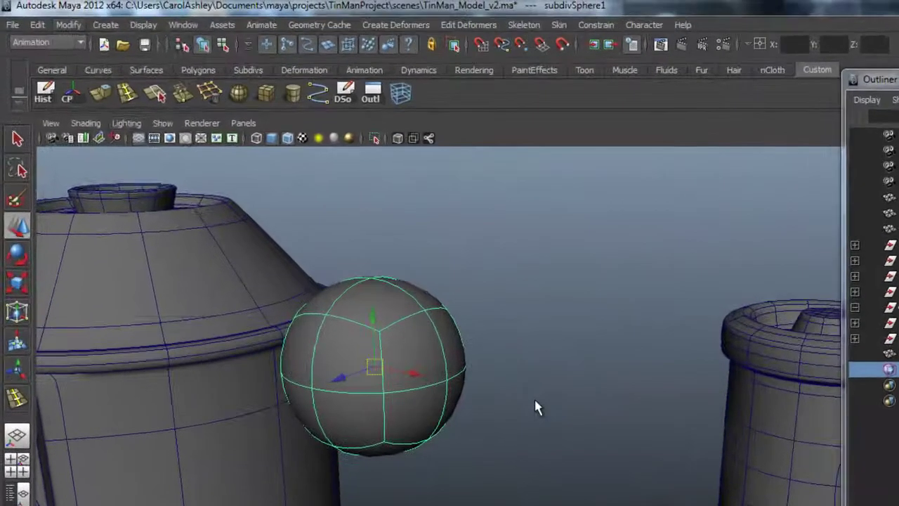
pyautogui.click(49, 14)
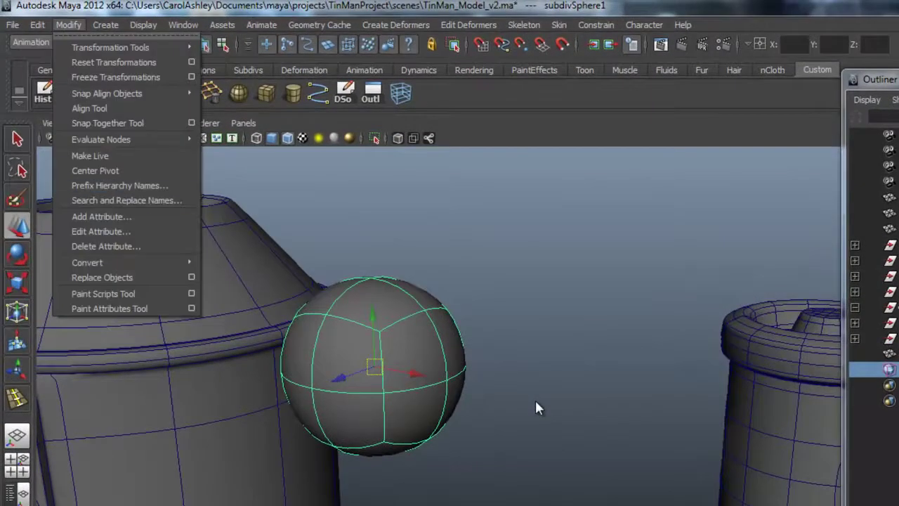
pyautogui.moveTo(106, 263)
pyautogui.press('Down')
pyautogui.press('Down')
pyautogui.press('Down')
pyautogui.press('Down')
pyautogui.press('Down')
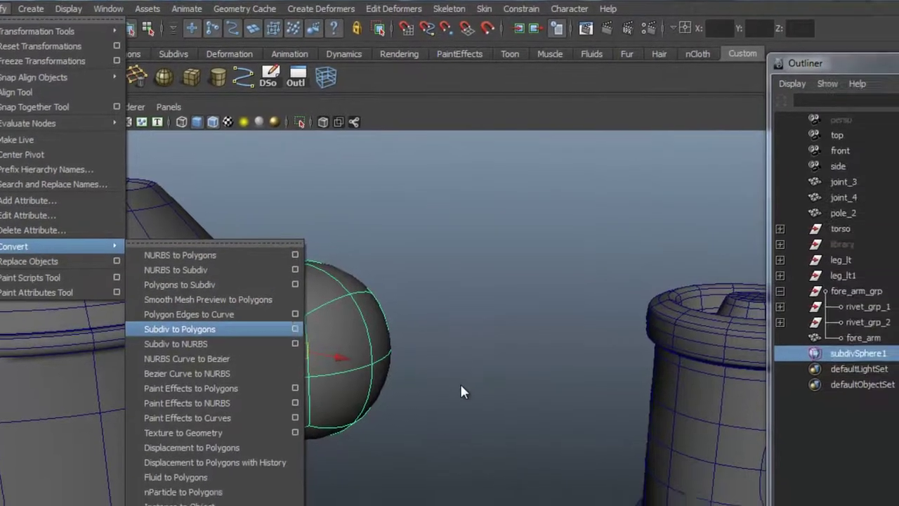
pyautogui.click(295, 329)
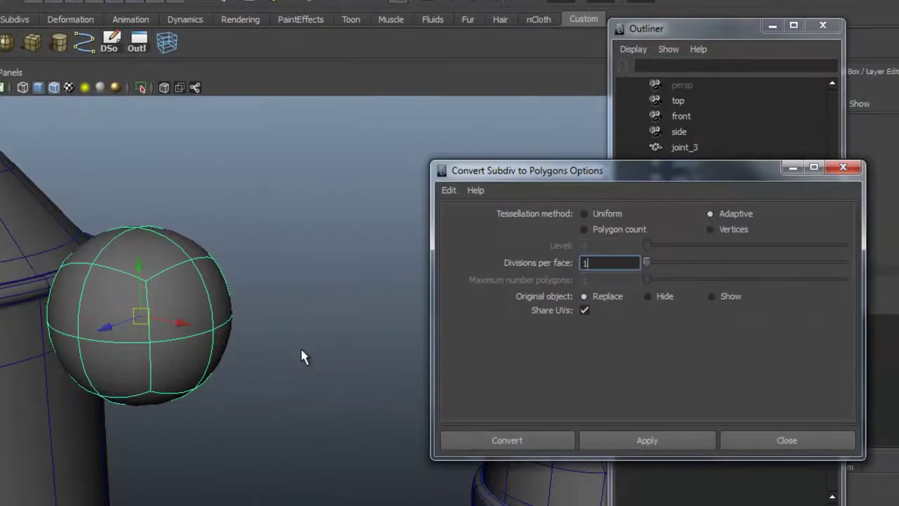
pyautogui.click(449, 190)
pyautogui.click(485, 219)
pyautogui.press('Return')
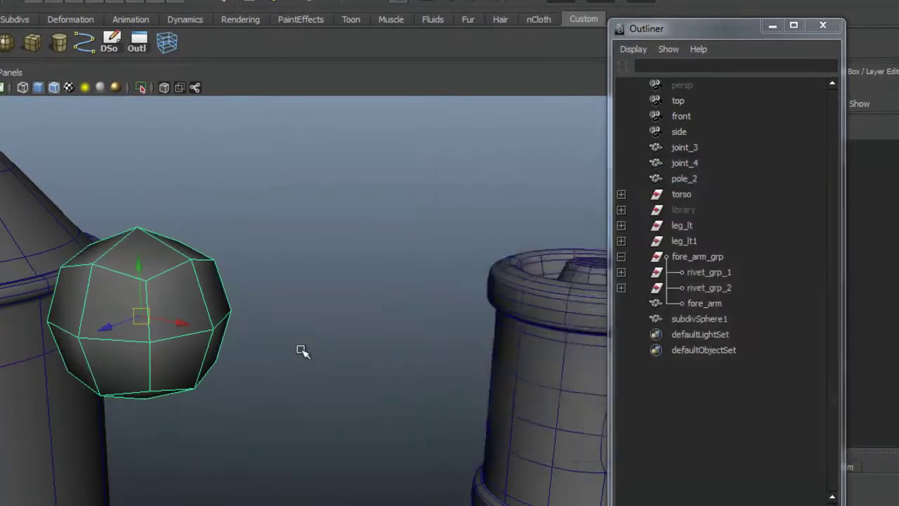
# Show the converted polygon sphere in smooth mesh preview.
pyautogui.keyDown('alt'); pyautogui.moveTo(302, 350); pyautogui.dragTo(302, 350); pyautogui.keyUp('alt')
pyautogui.press('3')
pyautogui.scroll(3, 302, 350)
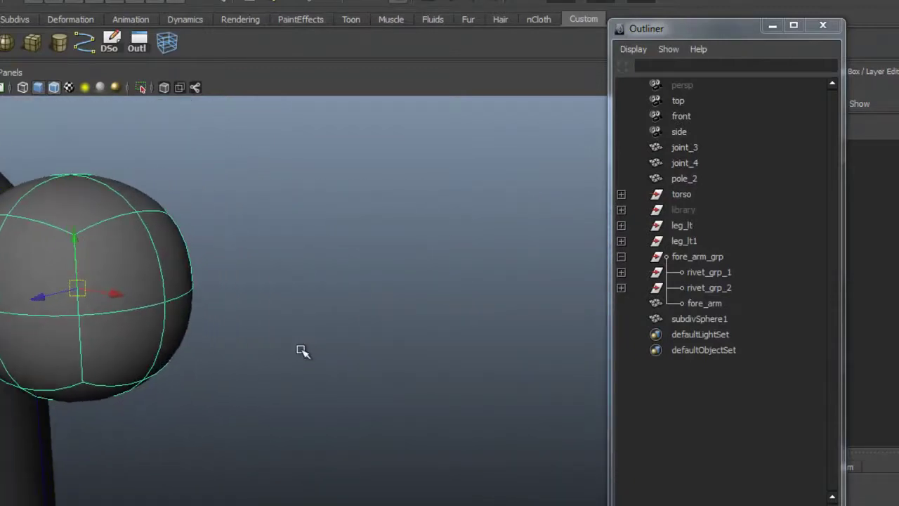
# Extrude the sphere's four faces that point toward the arm and scale them slightly inward to form a rim.
pyautogui.moveTo(138, 340)
pyautogui.mouseDown(button='right')
pyautogui.moveTo(146, 362)
pyautogui.moveTo(138, 376)
pyautogui.mouseUp(button='right')
pyautogui.click(134, 359)
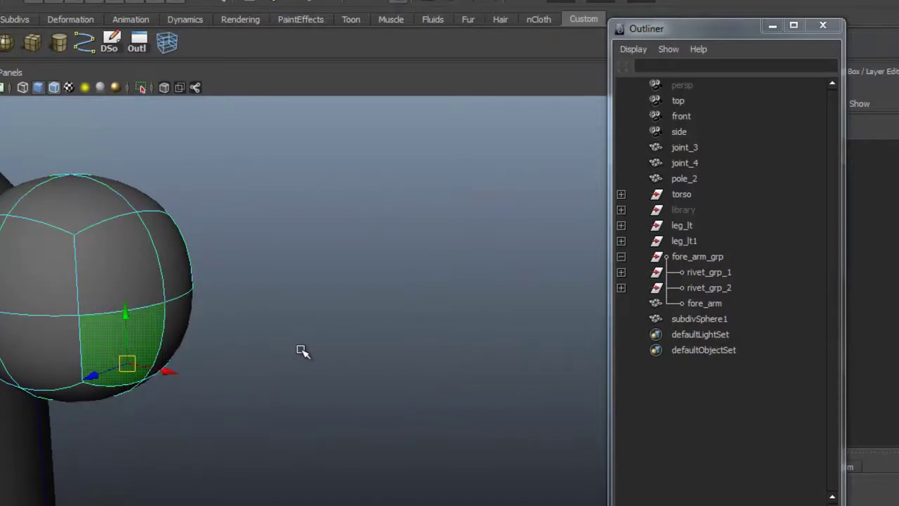
pyautogui.keyDown('shift'); pyautogui.click(121, 270); pyautogui.keyUp('shift')
pyautogui.keyDown('shift'); pyautogui.click(171, 253); pyautogui.keyUp('shift')
pyautogui.keyDown('shift'); pyautogui.click(175, 330); pyautogui.keyUp('shift')
pyautogui.keyDown('alt'); pyautogui.moveTo(302, 350); pyautogui.dragTo(302, 350, button='right'); pyautogui.keyUp('alt')
pyautogui.keyDown('alt'); pyautogui.moveTo(301, 350); pyautogui.dragTo(301, 350); pyautogui.keyUp('alt')
pyautogui.moveTo(301, 350)
pyautogui.keyDown('alt'); pyautogui.mouseDown(button='middle')
pyautogui.moveTo(236, 362)
pyautogui.moveTo(192, 385)
pyautogui.mouseUp(button='middle'); pyautogui.keyUp('alt')
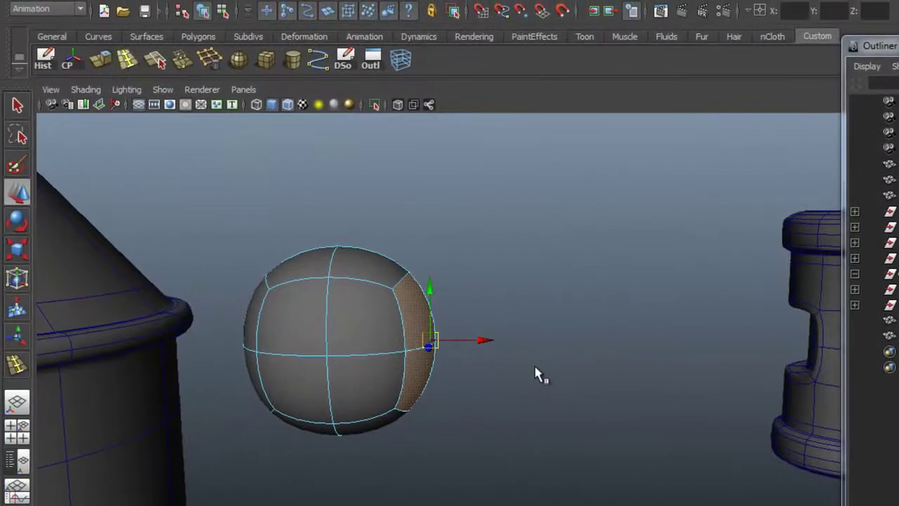
pyautogui.click(102, 59)
pyautogui.moveTo(536, 367)
pyautogui.keyDown('alt'); pyautogui.mouseDown()
pyautogui.moveTo(528, 383)
pyautogui.moveTo(517, 381)
pyautogui.mouseUp(); pyautogui.keyUp('alt')
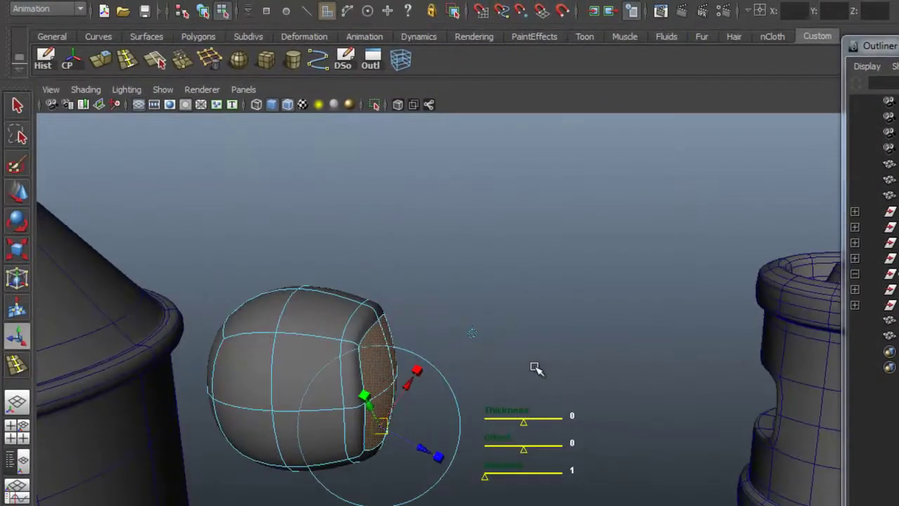
pyautogui.click(472, 333)
pyautogui.moveTo(441, 383); pyautogui.dragTo(441, 383)
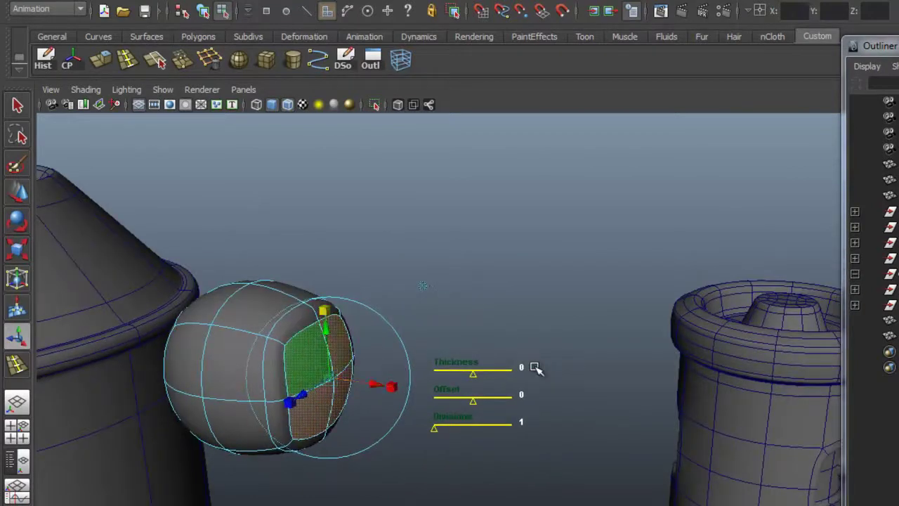
# Extrude the four inset faces again and push them into the sphere to hollow out a socket.
pyautogui.keyDown('alt'); pyautogui.moveTo(536, 366); pyautogui.dragTo(536, 366); pyautogui.keyUp('alt')
pyautogui.press('g')
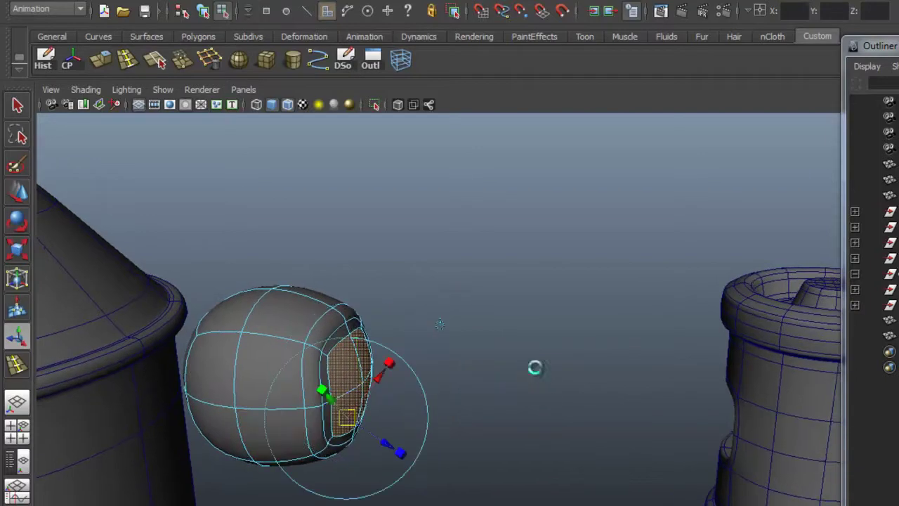
pyautogui.moveTo(408, 386); pyautogui.dragTo(377, 383)
pyautogui.moveTo(535, 368)
pyautogui.keyDown('alt'); pyautogui.mouseDown()
pyautogui.moveTo(479, 361)
pyautogui.moveTo(537, 367)
pyautogui.mouseUp(); pyautogui.keyUp('alt')
pyautogui.keyDown('alt'); pyautogui.moveTo(536, 367); pyautogui.dragTo(537, 367, button='middle'); pyautogui.keyUp('alt')
pyautogui.keyDown('alt'); pyautogui.moveTo(536, 367); pyautogui.dragTo(536, 367, button='right'); pyautogui.keyUp('alt')
pyautogui.keyDown('alt'); pyautogui.moveTo(535, 367); pyautogui.dragTo(536, 367, button='middle'); pyautogui.keyUp('alt')
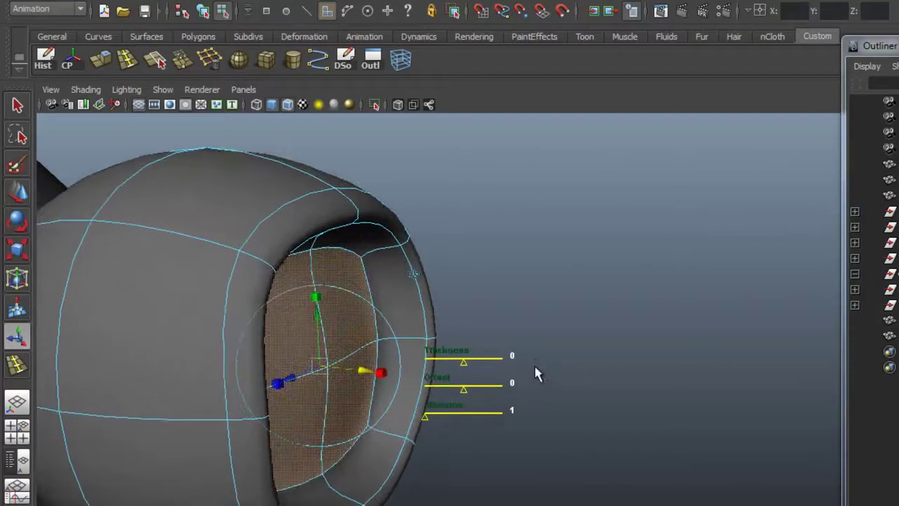
# Extrude the socket's four floor faces once more and scale them slightly to tighten the inner edge.
pyautogui.click(102, 59)
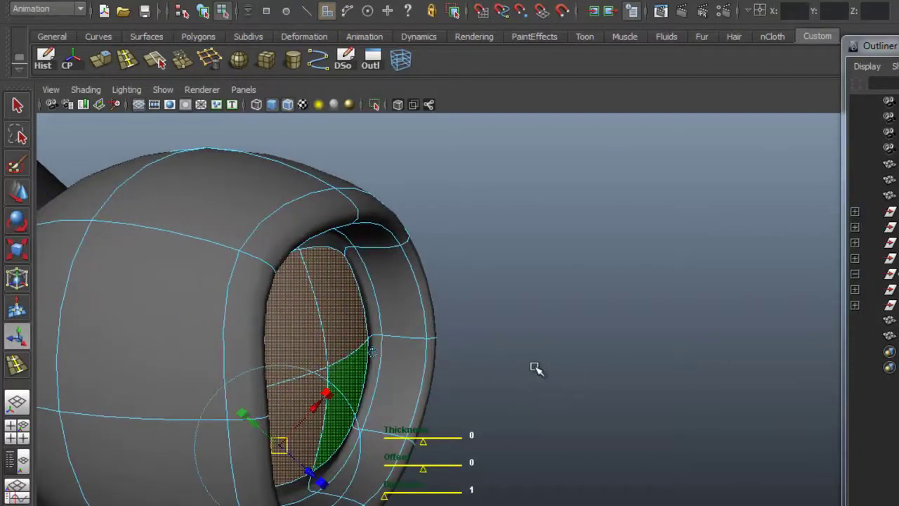
pyautogui.keyDown('alt'); pyautogui.moveTo(535, 368); pyautogui.dragTo(535, 367); pyautogui.keyUp('alt')
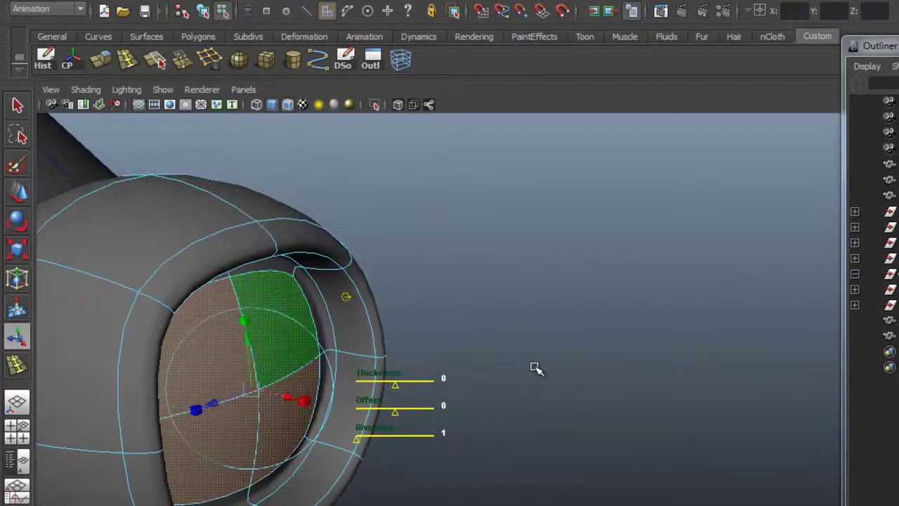
pyautogui.moveTo(249, 387); pyautogui.dragTo(249, 388)
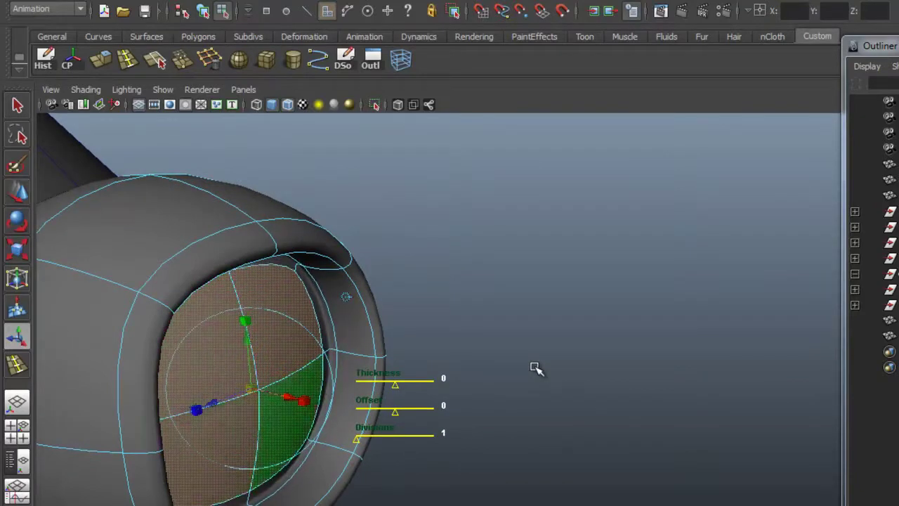
# Examine the hollowed sphere from several angles, checking the curvature of the rim in side view.
pyautogui.scroll(-3, 535, 368)
pyautogui.keyDown('alt'); pyautogui.moveTo(535, 368); pyautogui.dragTo(471, 367); pyautogui.keyUp('alt')
pyautogui.keyDown('alt'); pyautogui.moveTo(536, 368); pyautogui.dragTo(570, 379); pyautogui.keyUp('alt')
pyautogui.keyDown('alt'); pyautogui.moveTo(536, 368); pyautogui.dragTo(566, 368, button='right'); pyautogui.keyUp('alt')
pyautogui.keyDown('alt'); pyautogui.moveTo(535, 367); pyautogui.dragTo(639, 366, button='middle'); pyautogui.keyUp('alt')
pyautogui.moveTo(536, 368)
pyautogui.keyDown('alt'); pyautogui.mouseDown()
pyautogui.moveTo(692, 358)
pyautogui.moveTo(534, 352)
pyautogui.mouseUp(); pyautogui.keyUp('alt')
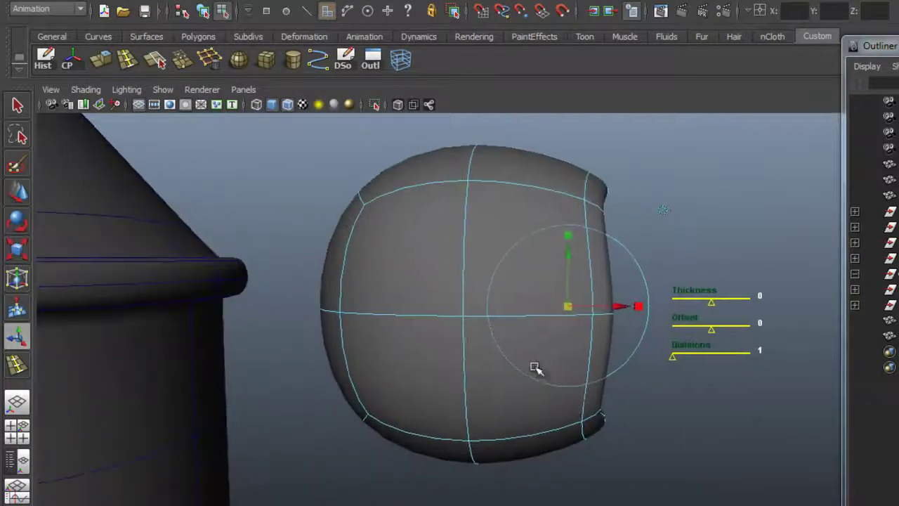
pyautogui.keyDown('alt'); pyautogui.moveTo(535, 367); pyautogui.dragTo(338, 424, button='middle'); pyautogui.keyUp('alt')
pyautogui.keyDown('alt'); pyautogui.moveTo(536, 367); pyautogui.dragTo(560, 358); pyautogui.keyUp('alt')
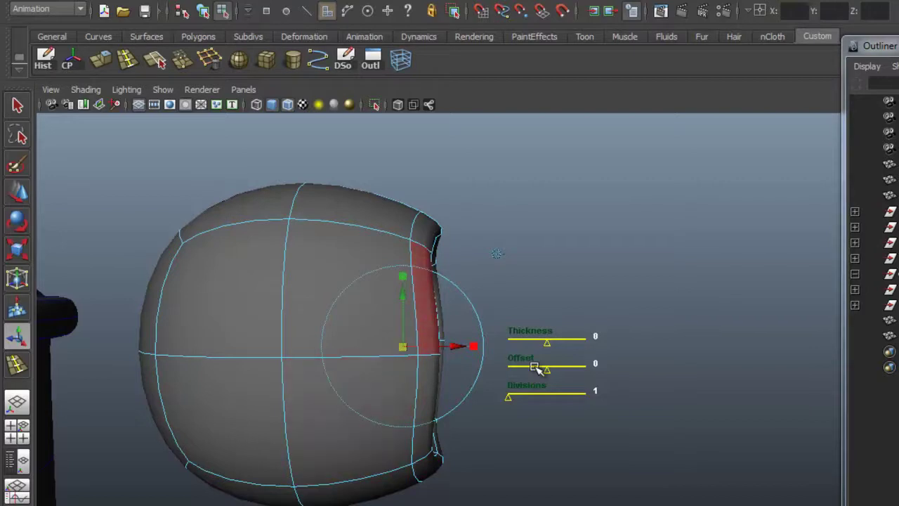
# Select the edge loop around the outside of the sphere's rim and flatten it by scaling along X.
pyautogui.rightClick(419, 237)
pyautogui.moveTo(419, 238); pyautogui.dragTo(353, 238, button='right')
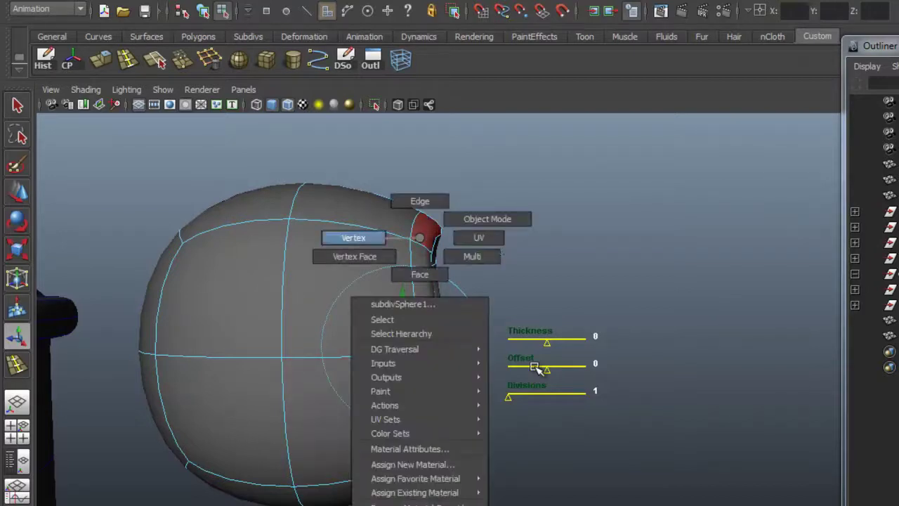
pyautogui.moveTo(419, 237); pyautogui.dragTo(353, 237, button='right')
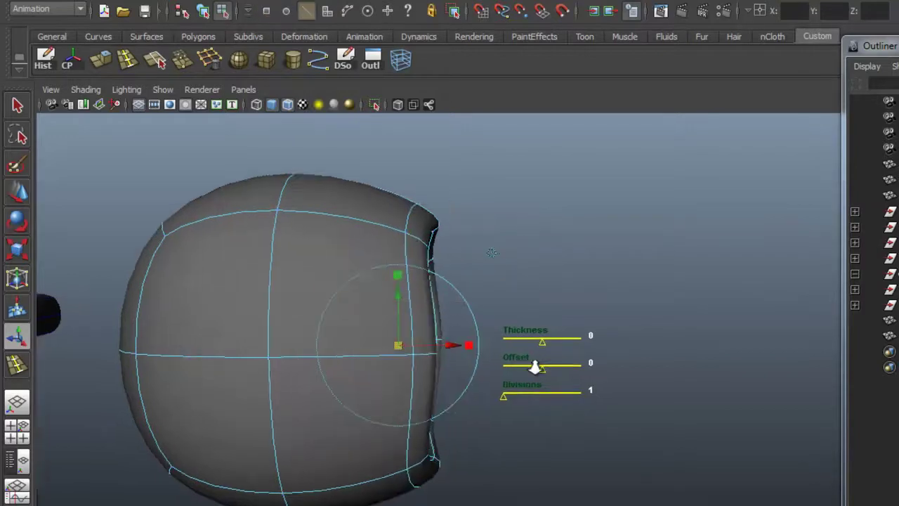
pyautogui.scroll(3, 536, 368)
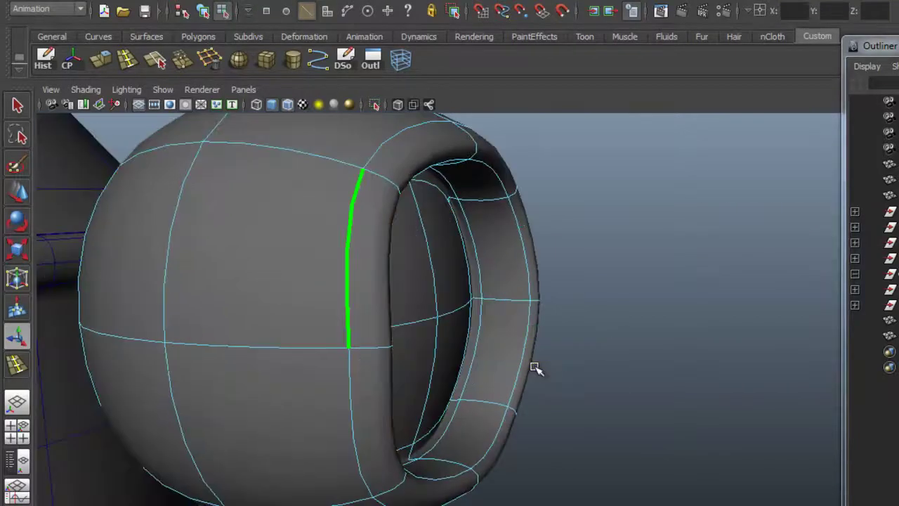
pyautogui.keyDown('alt'); pyautogui.moveTo(534, 363); pyautogui.dragTo(535, 366); pyautogui.keyUp('alt')
pyautogui.keyDown('alt'); pyautogui.moveTo(536, 367); pyautogui.dragTo(534, 366, button='middle'); pyautogui.keyUp('alt')
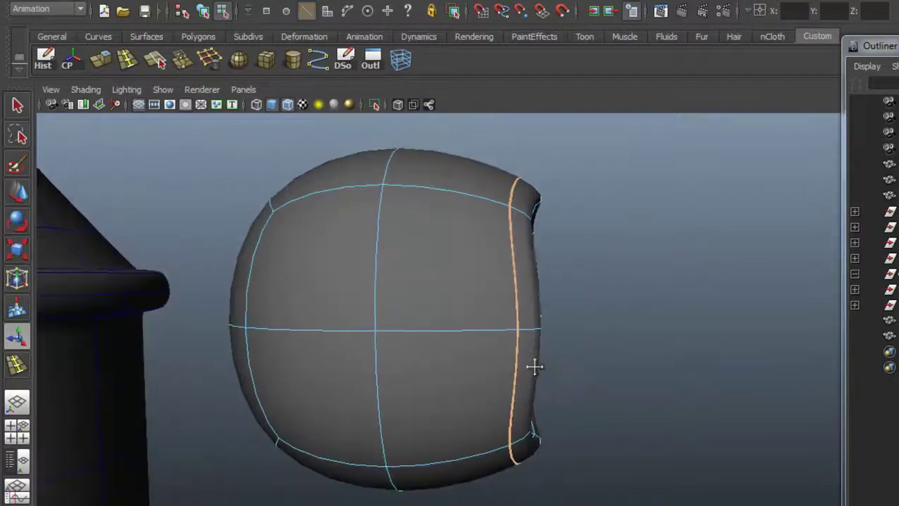
pyautogui.press('r')
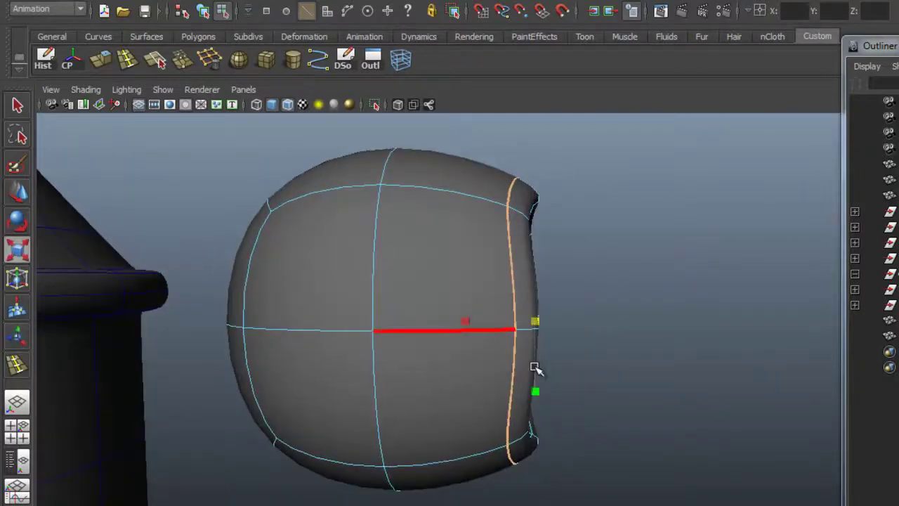
pyautogui.moveTo(464, 321); pyautogui.dragTo(524, 321)
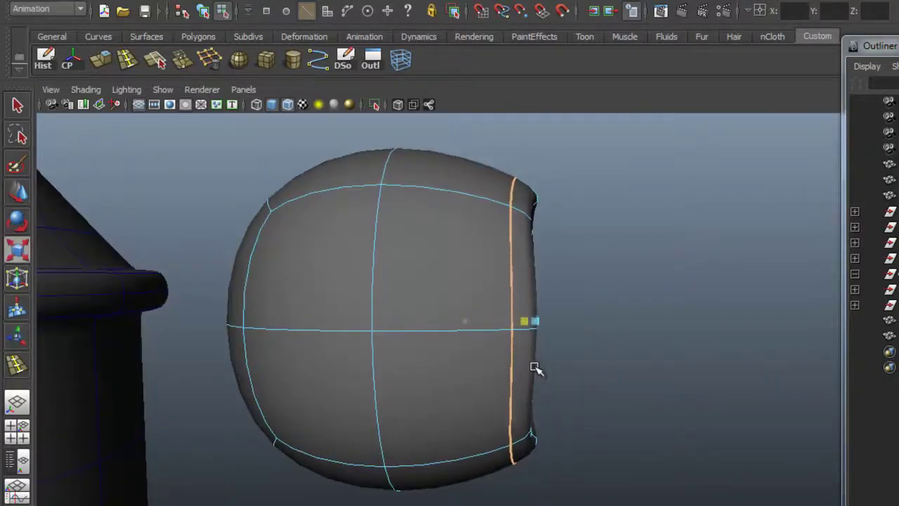
# Flatten the edge loops at the mouth and inside the socket along X, and return the sphere to object mode.
pyautogui.keyDown('alt'); pyautogui.moveTo(534, 367); pyautogui.dragTo(534, 368); pyautogui.keyUp('alt')
pyautogui.doubleClick(413, 242)
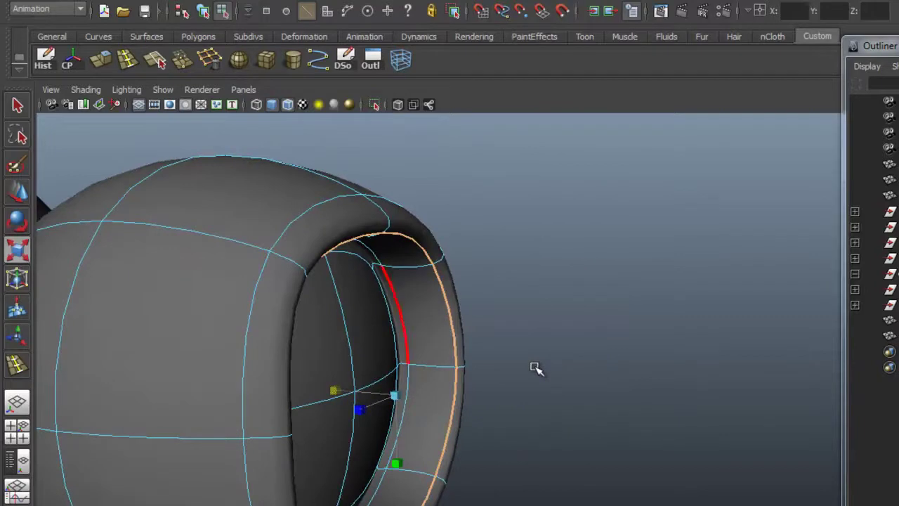
pyautogui.moveTo(333, 390); pyautogui.dragTo(395, 395)
pyautogui.keyDown('alt'); pyautogui.moveTo(536, 368); pyautogui.dragTo(536, 368); pyautogui.keyUp('alt')
pyautogui.press('Right')
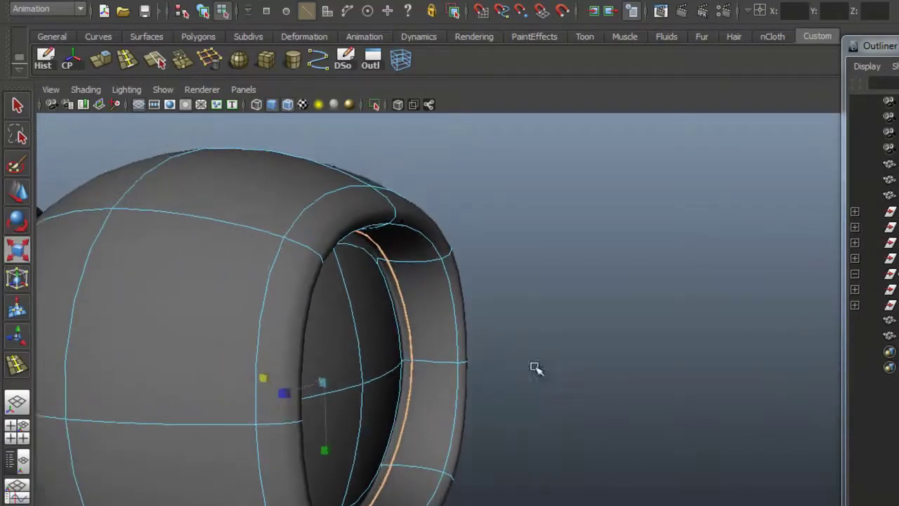
pyautogui.keyDown('alt'); pyautogui.moveTo(536, 368); pyautogui.dragTo(536, 368, button='right'); pyautogui.keyUp('alt')
pyautogui.keyDown('alt'); pyautogui.moveTo(536, 368); pyautogui.dragTo(535, 368); pyautogui.keyUp('alt')
pyautogui.moveTo(375, 336); pyautogui.dragTo(443, 318, button='right')
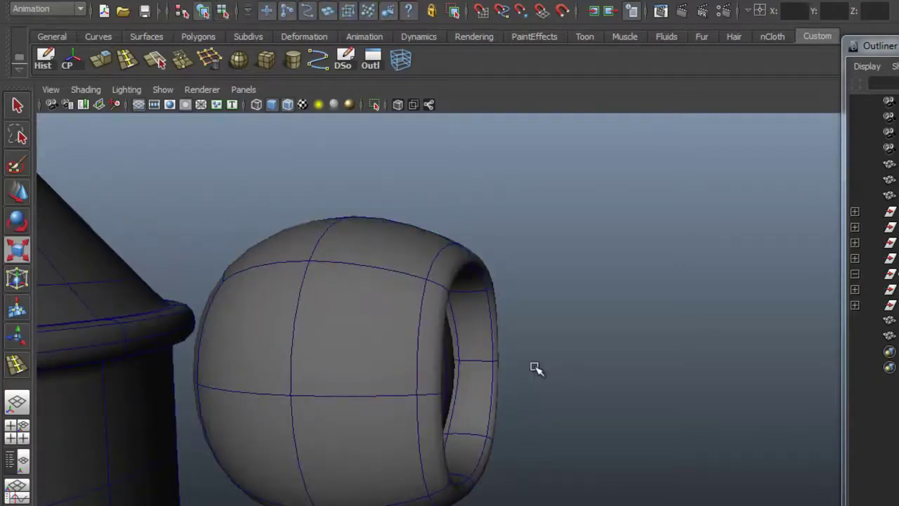
# Show the sphere's unsmoothed cage and insert an edge loop around its outside close to the socket mouth.
pyautogui.click(422, 337)
pyautogui.press('1')
pyautogui.keyDown('alt'); pyautogui.moveTo(536, 368); pyautogui.dragTo(536, 368); pyautogui.keyUp('alt')
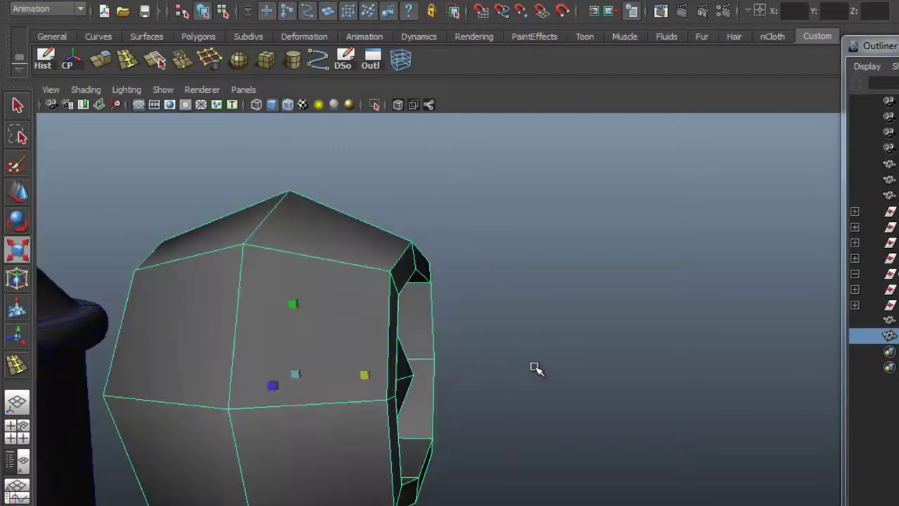
pyautogui.click(127, 60)
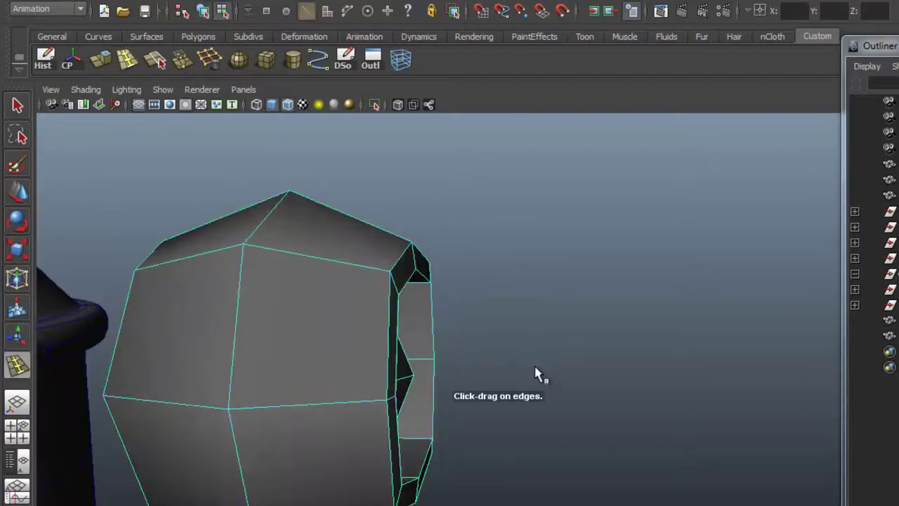
pyautogui.click(360, 266)
pyautogui.keyDown('alt'); pyautogui.moveTo(535, 367); pyautogui.dragTo(536, 366); pyautogui.keyUp('alt')
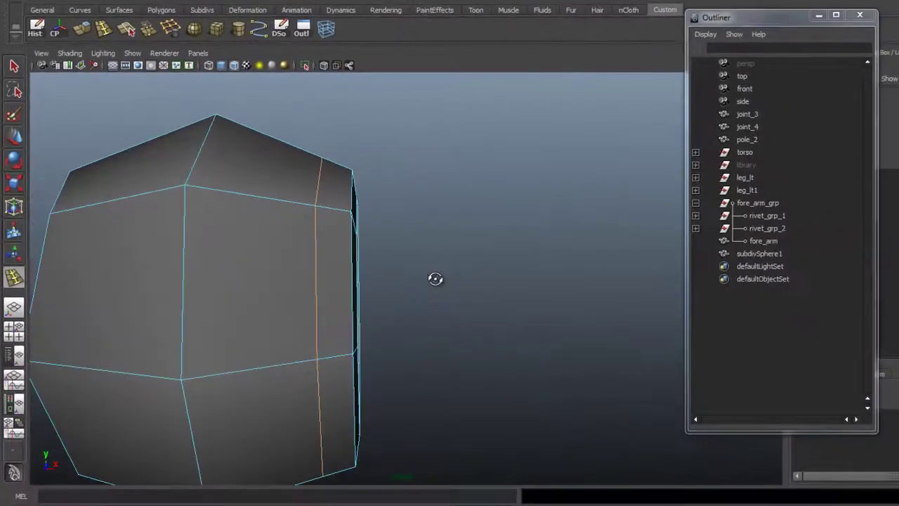
pyautogui.keyDown('alt'); pyautogui.moveTo(435, 279); pyautogui.dragTo(439, 284); pyautogui.keyUp('alt')
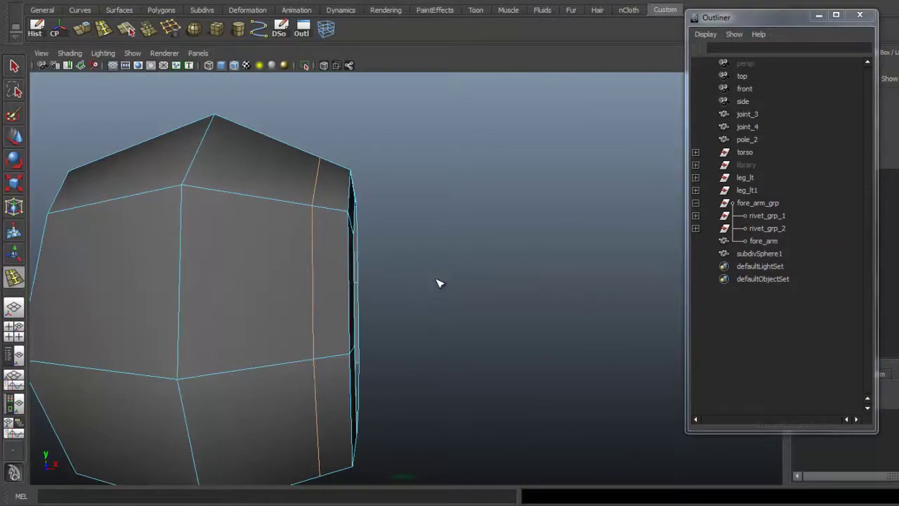
# Select the full band of outer faces between the new edge loop and the socket rim.
pyautogui.rightClick(325, 262)
pyautogui.moveTo(325, 262); pyautogui.dragTo(325, 292, button='right')
pyautogui.press('q')
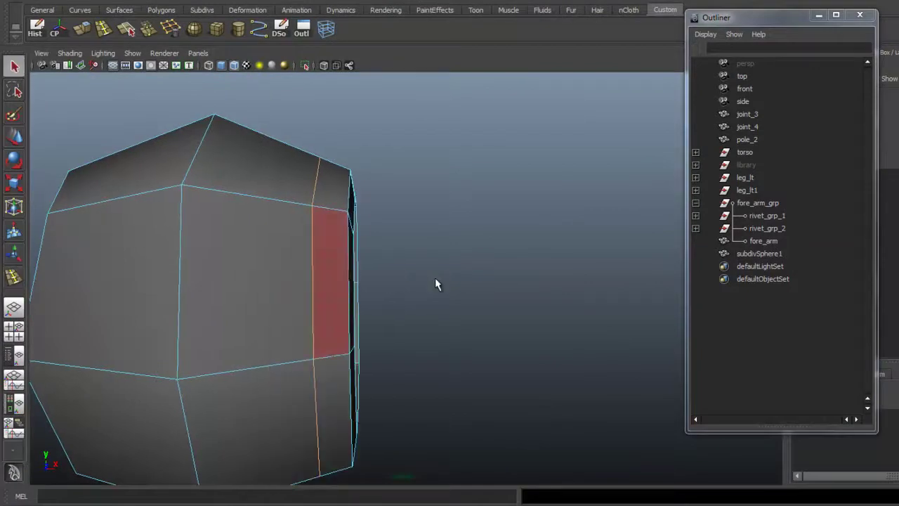
pyautogui.click(331, 282)
pyautogui.keyDown('shift'); pyautogui.click(333, 185); pyautogui.keyUp('shift')
pyautogui.keyDown('shift'); pyautogui.click(333, 414); pyautogui.keyUp('shift')
pyautogui.keyDown('alt'); pyautogui.moveTo(435, 278); pyautogui.dragTo(436, 280); pyautogui.keyUp('alt')
# Extrude the selected face band outward into a raised collar around the socket mouth and scale it slightly narrower.
pyautogui.press('g')
pyautogui.keyDown('alt'); pyautogui.moveTo(436, 281); pyautogui.dragTo(437, 280, button='middle'); pyautogui.keyUp('alt')
pyautogui.keyDown('alt'); pyautogui.moveTo(436, 280); pyautogui.dragTo(436, 280); pyautogui.keyUp('alt')
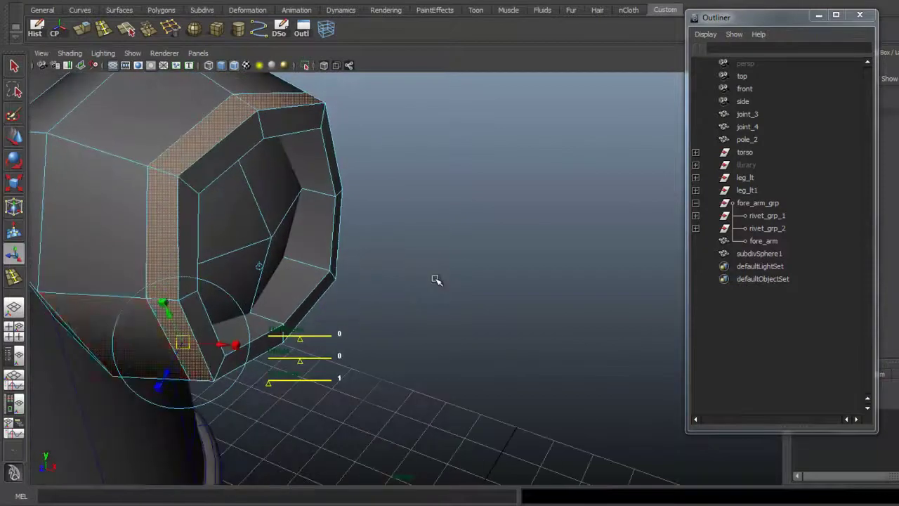
pyautogui.moveTo(167, 373); pyautogui.dragTo(159, 390)
pyautogui.keyDown('alt'); pyautogui.moveTo(435, 280); pyautogui.dragTo(437, 280); pyautogui.keyUp('alt')
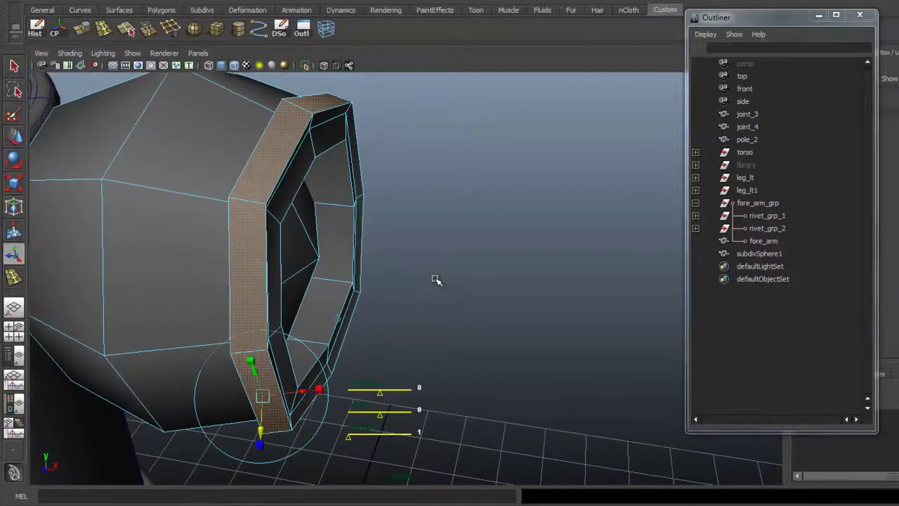
pyautogui.moveTo(319, 388); pyautogui.dragTo(301, 391)
pyautogui.keyDown('alt'); pyautogui.moveTo(435, 279); pyautogui.dragTo(436, 279); pyautogui.keyUp('alt')
pyautogui.keyDown('alt'); pyautogui.moveTo(436, 279); pyautogui.dragTo(436, 279, button='middle'); pyautogui.keyUp('alt')
pyautogui.keyDown('alt'); pyautogui.moveTo(436, 279); pyautogui.dragTo(435, 279); pyautogui.keyUp('alt')
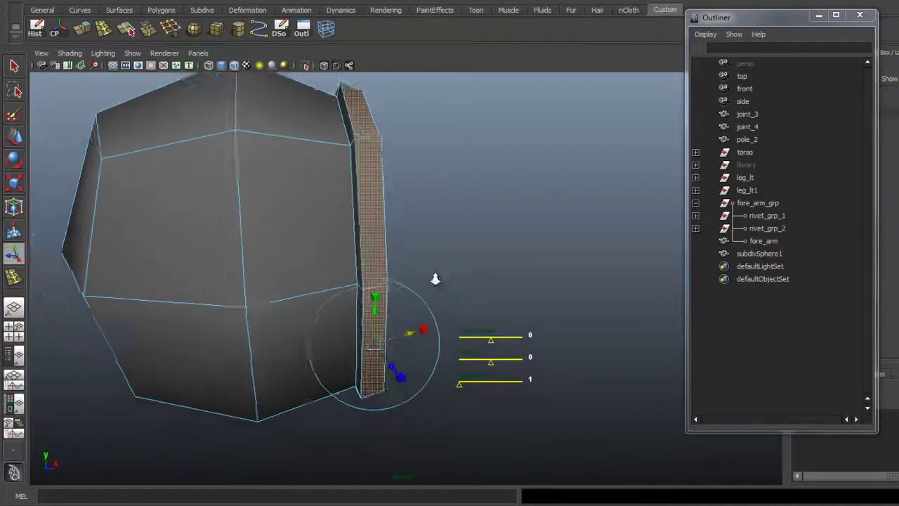
pyautogui.keyDown('alt'); pyautogui.moveTo(435, 279); pyautogui.dragTo(436, 279, button='right'); pyautogui.keyUp('alt')
pyautogui.keyDown('alt'); pyautogui.moveTo(435, 279); pyautogui.dragTo(436, 279, button='middle'); pyautogui.keyUp('alt')
pyautogui.press('q')
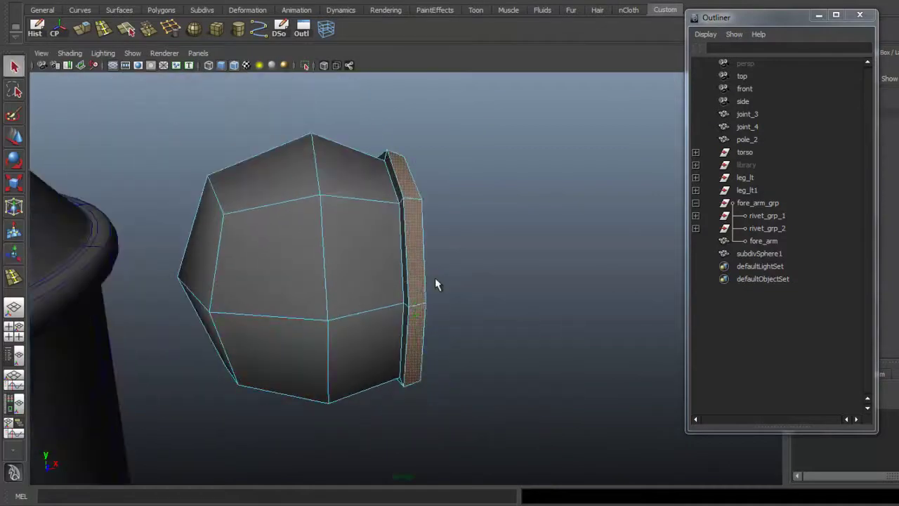
# Insert three edge loops at the collar: on the sphere beside its base, on its side wall and around its outer face.
pyautogui.press('y')
pyautogui.keyDown('alt'); pyautogui.moveTo(436, 279); pyautogui.dragTo(436, 279, button='right'); pyautogui.keyUp('alt')
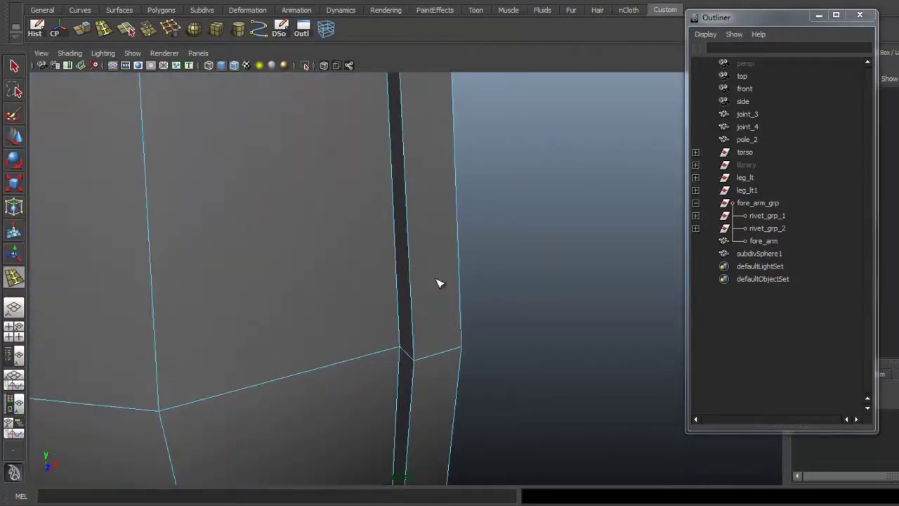
pyautogui.moveTo(390, 350); pyautogui.dragTo(395, 347)
pyautogui.click(435, 279)
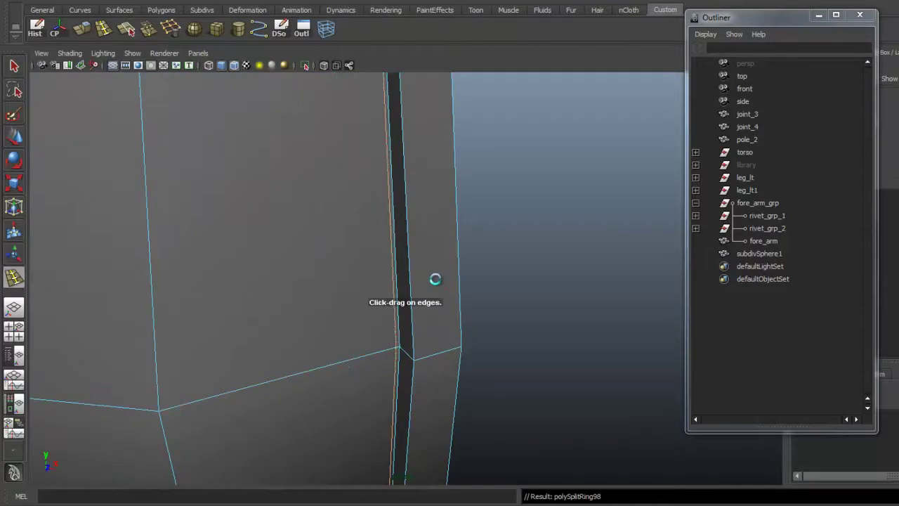
pyautogui.scroll(2, 436, 280)
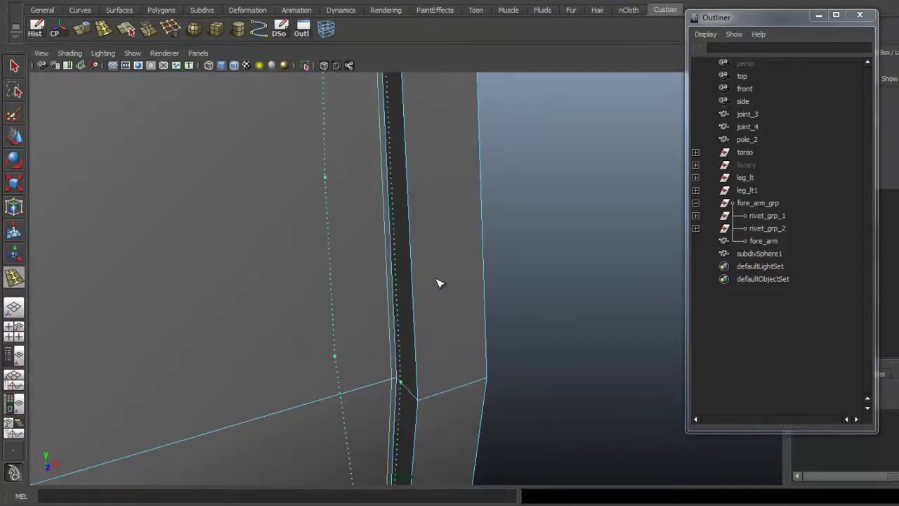
pyautogui.click(436, 279)
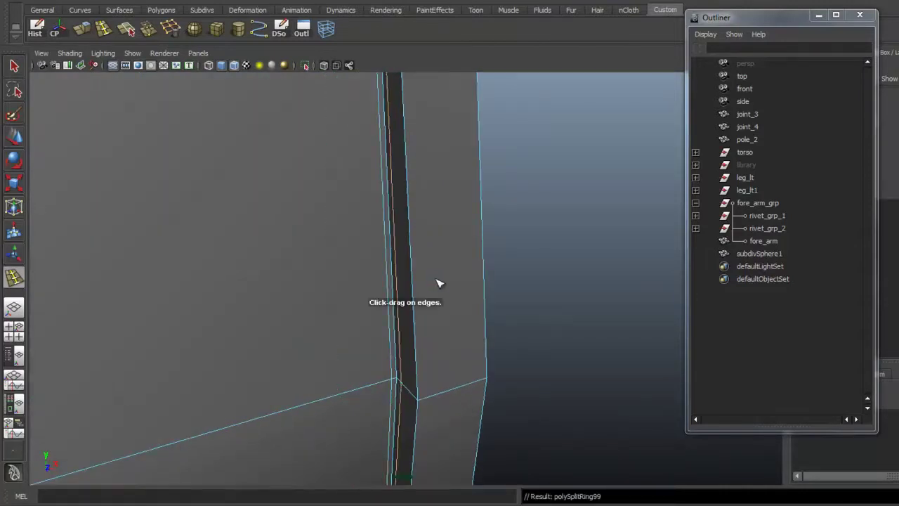
pyautogui.click(436, 280)
pyautogui.scroll(-5, 435, 279)
pyautogui.keyDown('alt'); pyautogui.moveTo(436, 279); pyautogui.dragTo(351, 288); pyautogui.keyUp('alt')
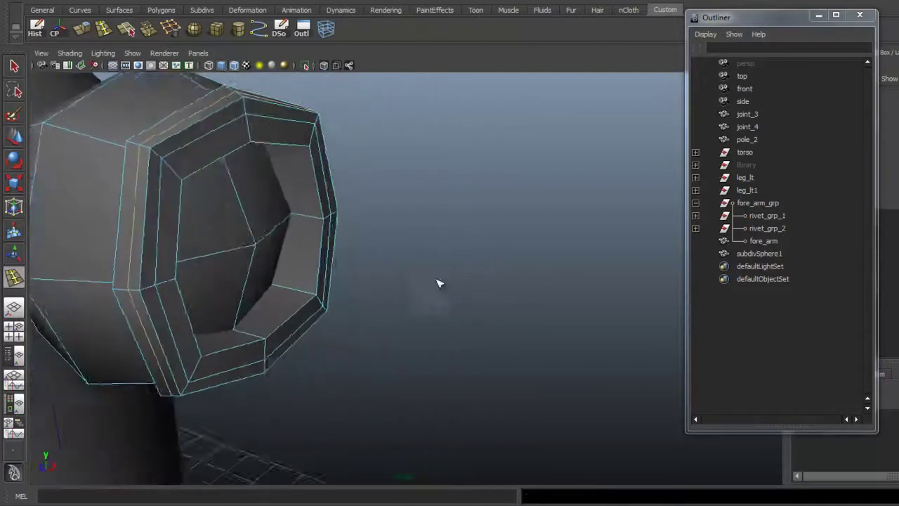
# Scale the edge loop in the middle of the collar's outer face slightly larger to round the collar.
pyautogui.keyDown('alt'); pyautogui.moveTo(436, 279); pyautogui.dragTo(506, 295, button='middle'); pyautogui.keyUp('alt')
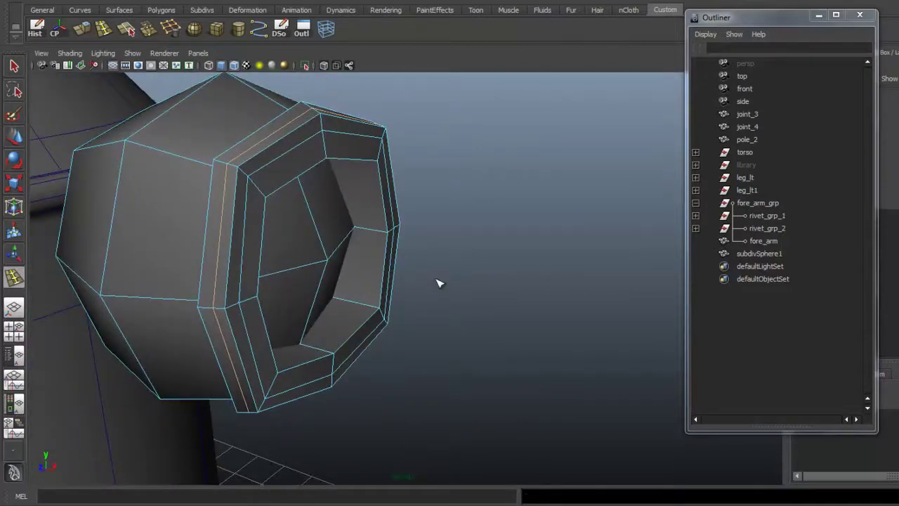
pyautogui.press('r')
pyautogui.moveTo(319, 257); pyautogui.dragTo(329, 258)
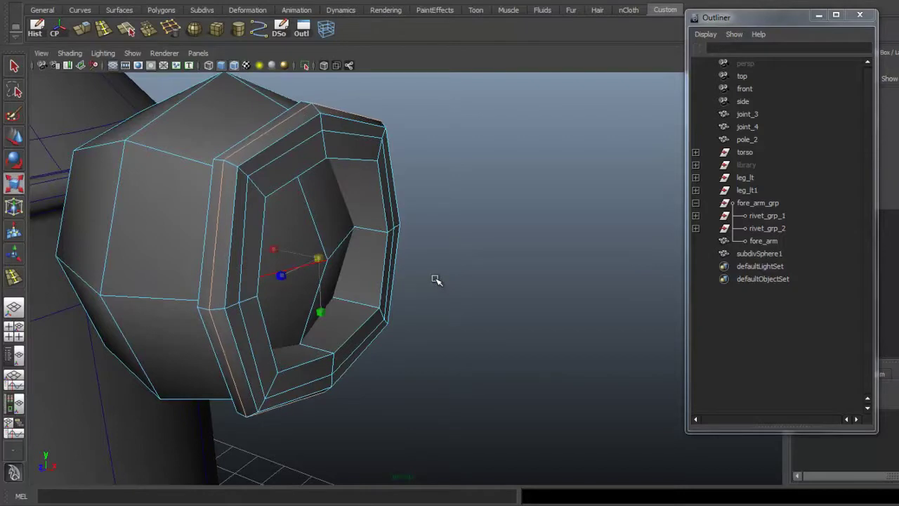
# Select the inner edge loop at the socket mouth, scale it and adjust its position along X.
pyautogui.keyDown('alt'); pyautogui.moveTo(436, 280); pyautogui.dragTo(436, 279); pyautogui.keyUp('alt')
pyautogui.keyDown('alt'); pyautogui.moveTo(435, 279); pyautogui.dragTo(435, 279, button='right'); pyautogui.keyUp('alt')
pyautogui.keyDown('alt'); pyautogui.moveTo(435, 278); pyautogui.dragTo(435, 279); pyautogui.keyUp('alt')
pyautogui.click(118, 345)
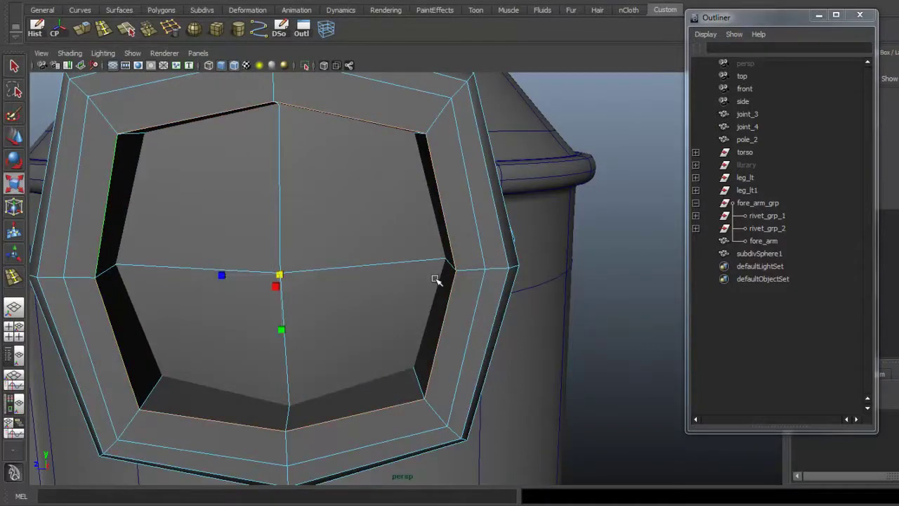
pyautogui.keyDown('alt'); pyautogui.moveTo(435, 279); pyautogui.dragTo(436, 279); pyautogui.keyUp('alt')
pyautogui.moveTo(435, 279); pyautogui.dragTo(436, 279, button='middle')
pyautogui.keyDown('alt'); pyautogui.moveTo(435, 279); pyautogui.dragTo(435, 279); pyautogui.keyUp('alt')
pyautogui.keyDown('alt'); pyautogui.moveTo(436, 279); pyautogui.dragTo(436, 279, button='middle'); pyautogui.keyUp('alt')
pyautogui.press('w')
pyautogui.moveTo(475, 315); pyautogui.dragTo(463, 313)
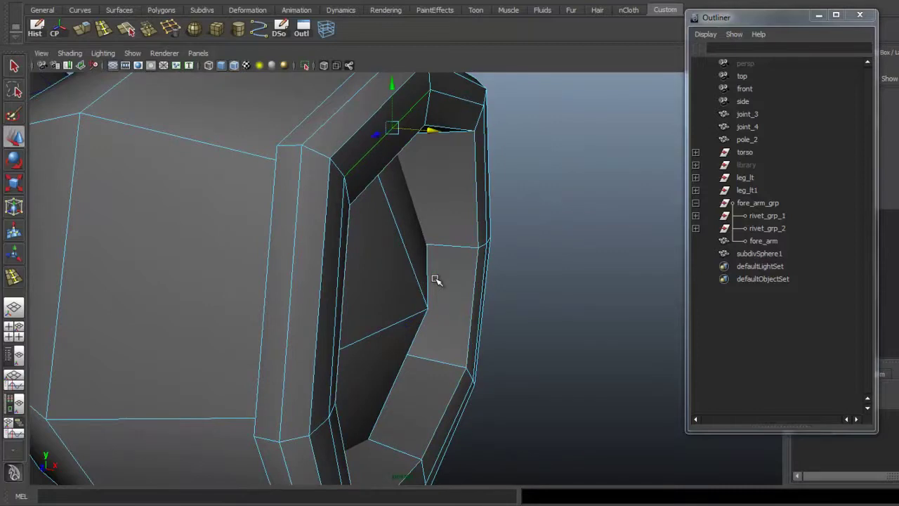
pyautogui.moveTo(462, 313); pyautogui.dragTo(469, 315)
# Return the sphere to object mode and display it smoothed to check the collar's shape.
pyautogui.keyDown('alt'); pyautogui.moveTo(436, 279); pyautogui.dragTo(435, 279); pyautogui.keyUp('alt')
pyautogui.moveTo(435, 279)
pyautogui.mouseDown(button='right')
pyautogui.moveTo(481, 265)
pyautogui.moveTo(435, 279)
pyautogui.mouseUp(button='right')
pyautogui.click(436, 279)
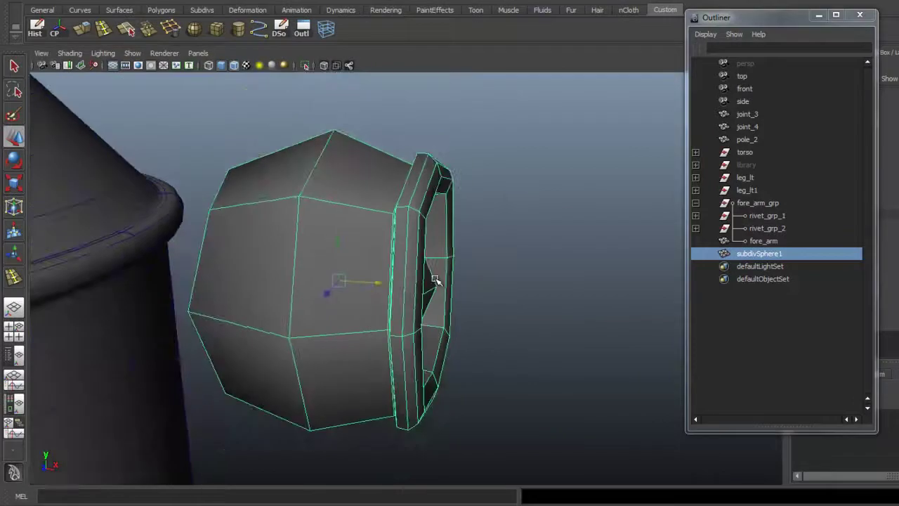
pyautogui.press('3')
pyautogui.keyDown('alt'); pyautogui.moveTo(436, 279); pyautogui.dragTo(436, 279); pyautogui.keyUp('alt')
# Select the four faces of the sphere that face the torso, opposite the socket.
pyautogui.moveTo(436, 279); pyautogui.dragTo(448, 322, button='right')
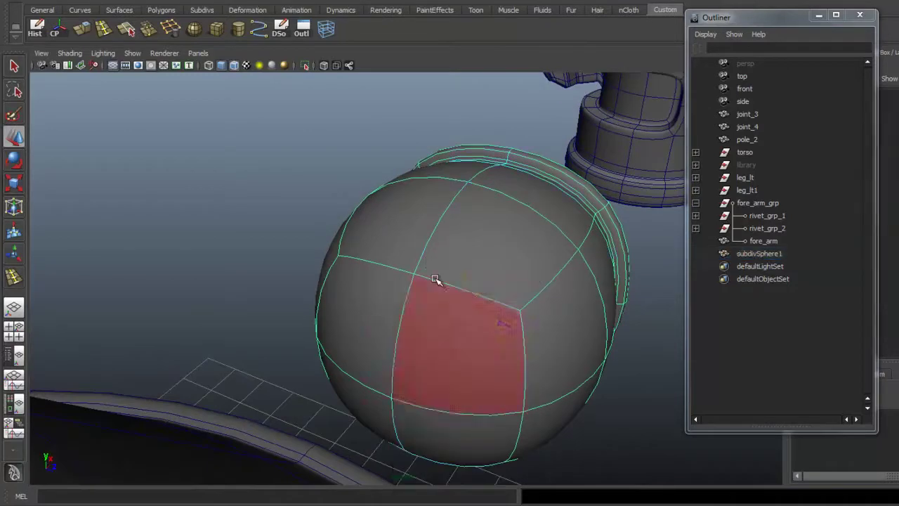
pyautogui.click(436, 281)
pyautogui.keyDown('shift'); pyautogui.click(456, 430); pyautogui.keyUp('shift')
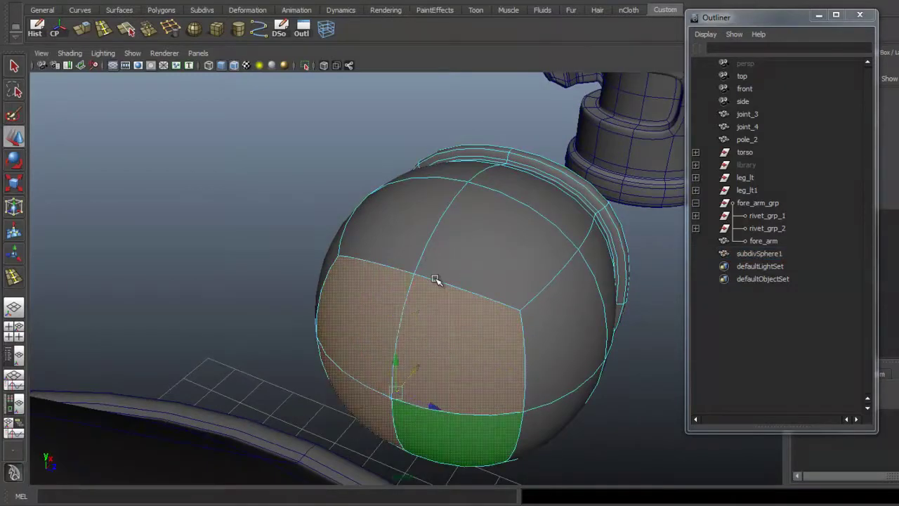
pyautogui.keyDown('alt'); pyautogui.moveTo(436, 278); pyautogui.dragTo(435, 279); pyautogui.keyUp('alt')
pyautogui.keyDown('shift'); pyautogui.click(436, 279); pyautogui.keyUp('shift')
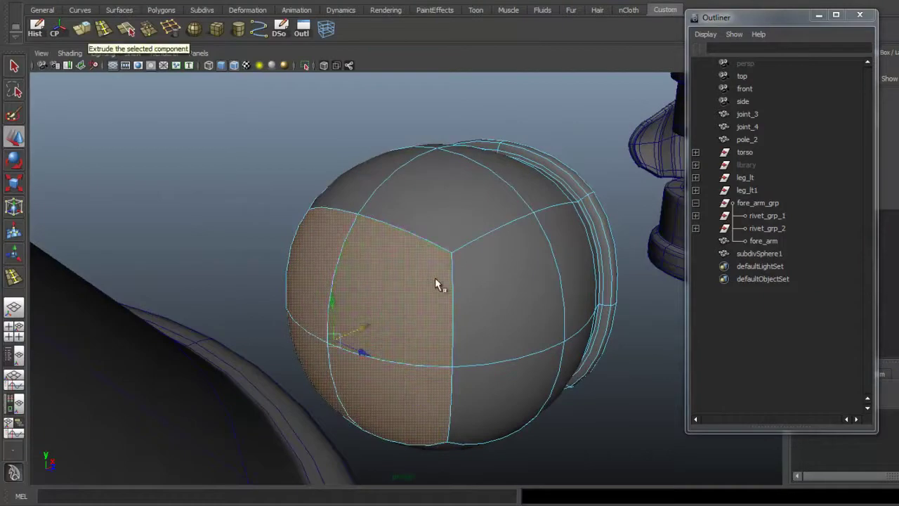
# Extrude the four torso-side faces inward on the unsmoothed cage and scale them down uniformly.
pyautogui.press('1')
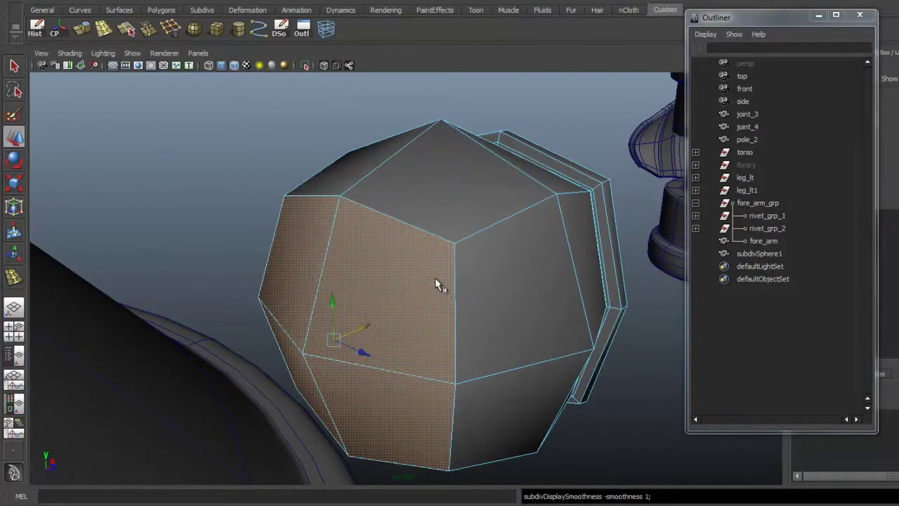
pyautogui.press('g')
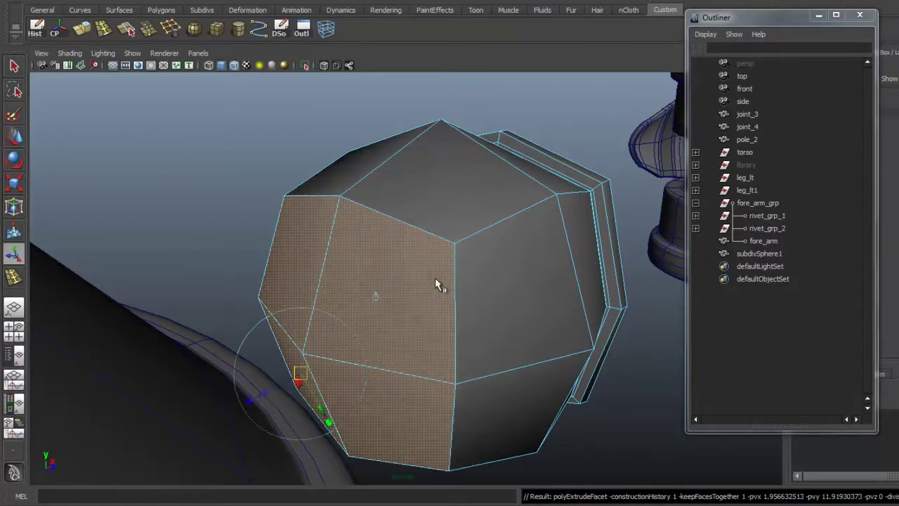
pyautogui.moveTo(261, 395); pyautogui.dragTo(280, 385)
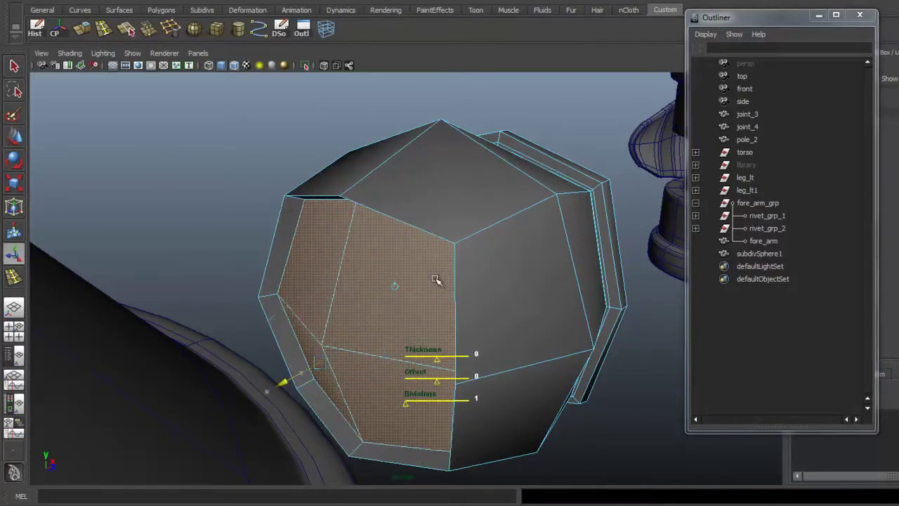
pyautogui.keyDown('alt'); pyautogui.moveTo(436, 280); pyautogui.dragTo(436, 279); pyautogui.keyUp('alt')
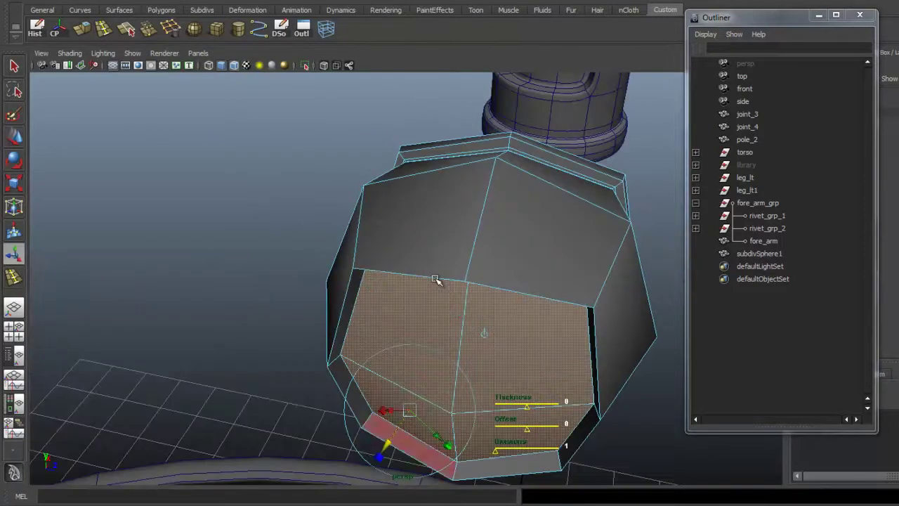
pyautogui.press('r')
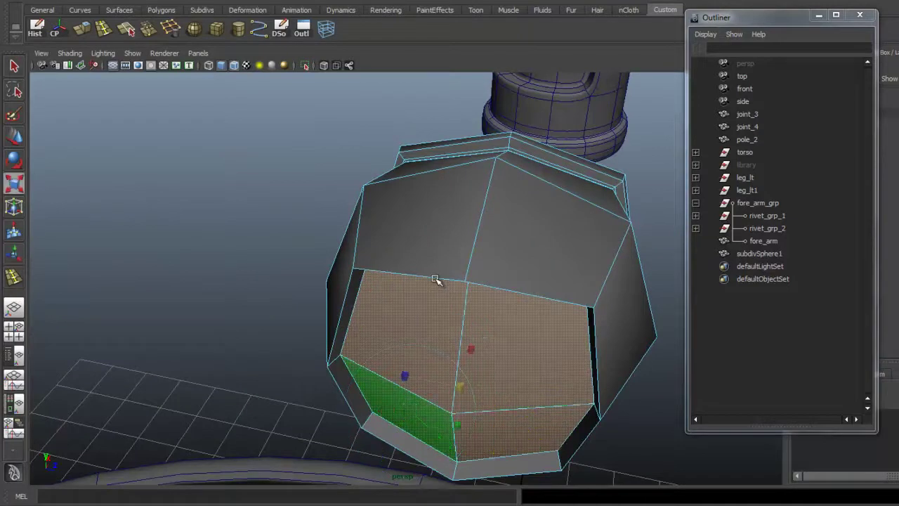
pyautogui.moveTo(459, 386); pyautogui.dragTo(452, 385)
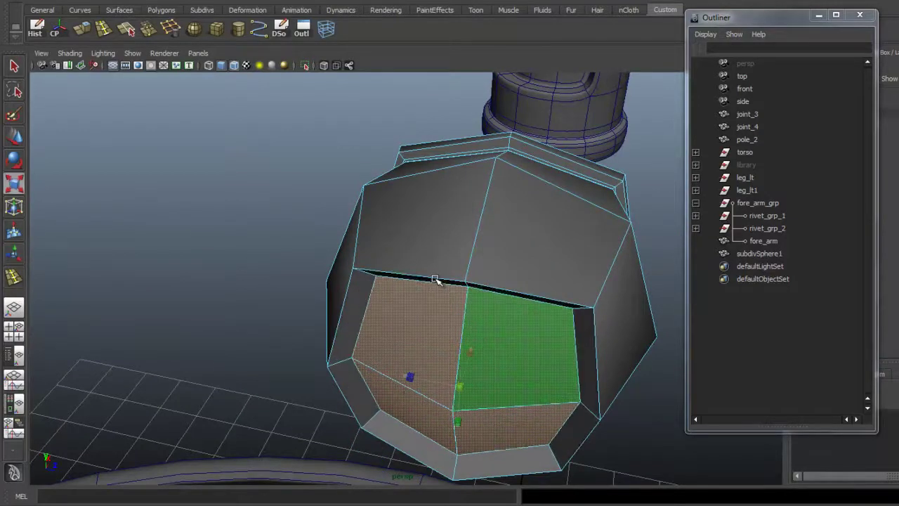
# Move the four inset faces back toward the sphere's surface and rescale them to leave an even border around them.
pyautogui.keyDown('alt'); pyautogui.moveTo(435, 280); pyautogui.dragTo(437, 280); pyautogui.keyUp('alt')
pyautogui.keyDown('alt'); pyautogui.moveTo(437, 280); pyautogui.dragTo(435, 279, button='right'); pyautogui.keyUp('alt')
pyautogui.keyDown('alt'); pyautogui.moveTo(436, 279); pyautogui.dragTo(436, 279); pyautogui.keyUp('alt')
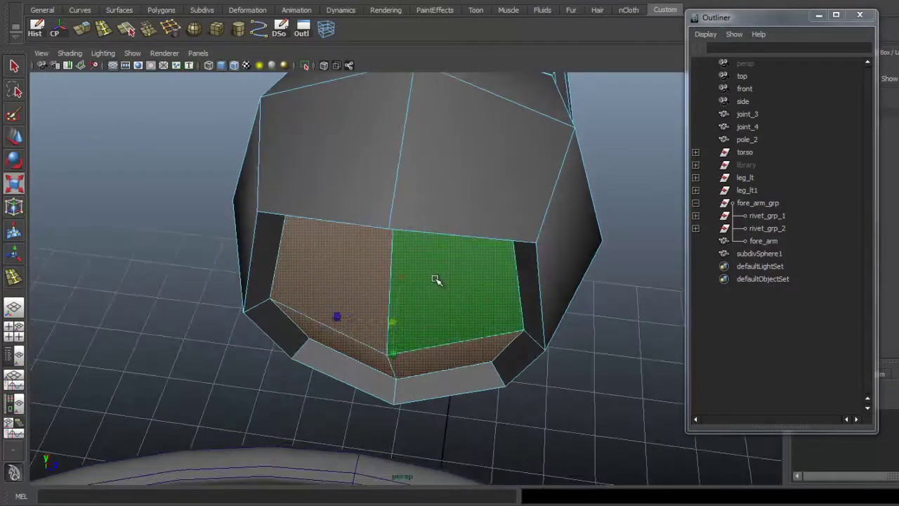
pyautogui.press('w')
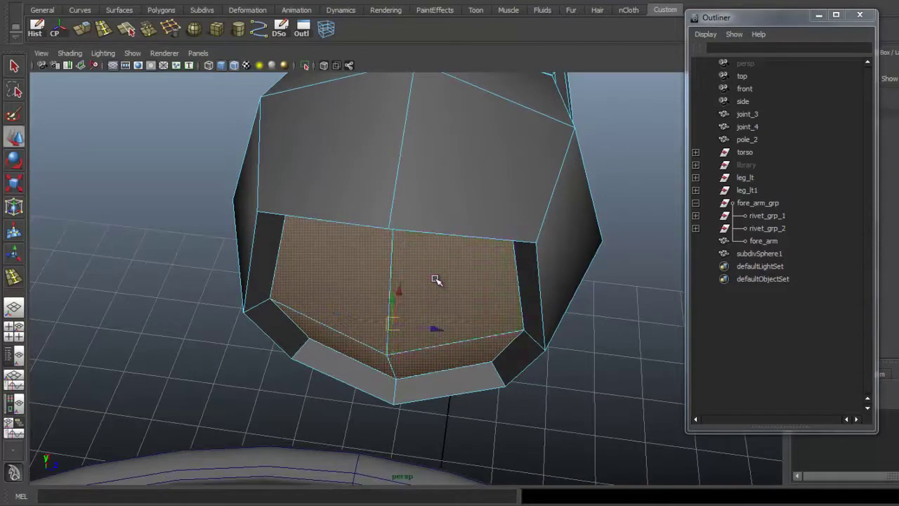
pyautogui.keyDown('alt'); pyautogui.moveTo(436, 280); pyautogui.dragTo(436, 279); pyautogui.keyUp('alt')
pyautogui.moveTo(435, 280); pyautogui.dragTo(436, 280, button='middle')
pyautogui.keyDown('alt'); pyautogui.moveTo(436, 280); pyautogui.dragTo(435, 279); pyautogui.keyUp('alt')
pyautogui.keyDown('alt'); pyautogui.moveTo(436, 279); pyautogui.dragTo(436, 279); pyautogui.keyUp('alt')
pyautogui.press('r')
pyautogui.moveTo(436, 279); pyautogui.dragTo(437, 279, button='middle')
pyautogui.keyDown('alt'); pyautogui.moveTo(436, 279); pyautogui.dragTo(435, 280); pyautogui.keyUp('alt')
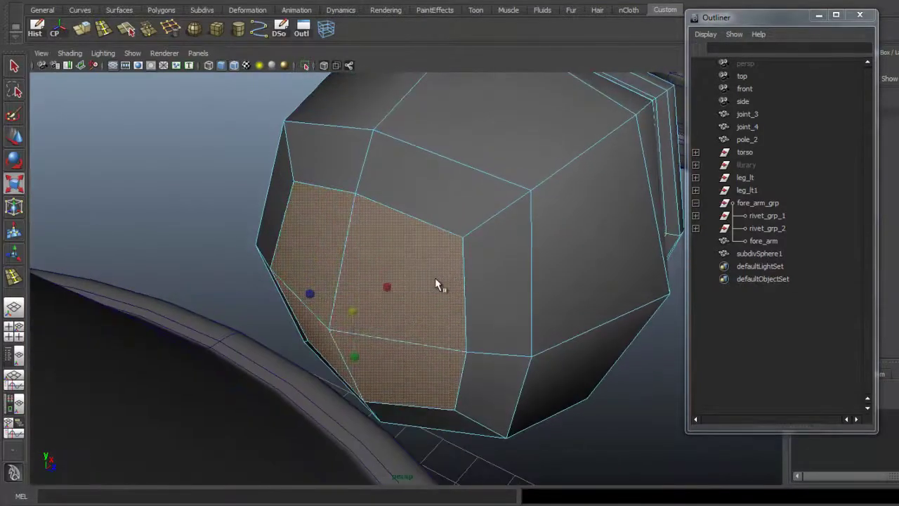
# Extrude the four inset faces again and push them inward to start a recess on the torso side.
pyautogui.press('g')
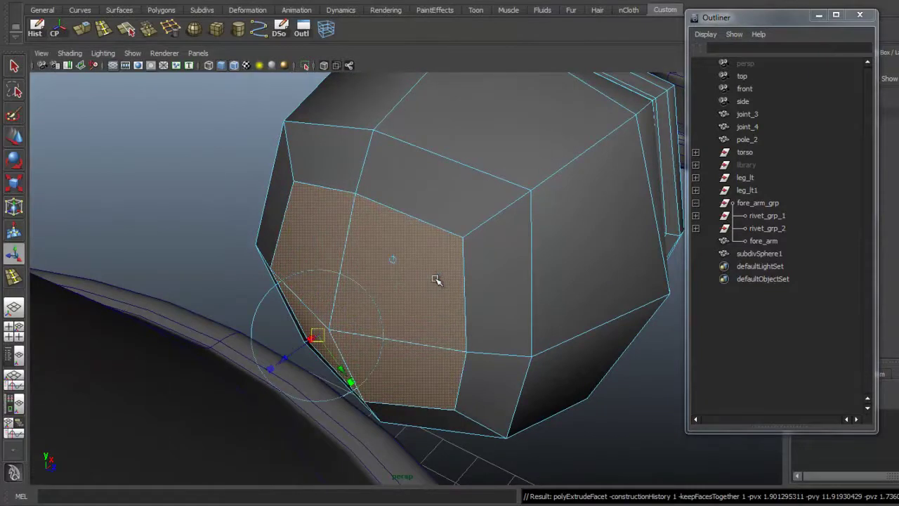
pyautogui.moveTo(284, 358); pyautogui.dragTo(314, 337)
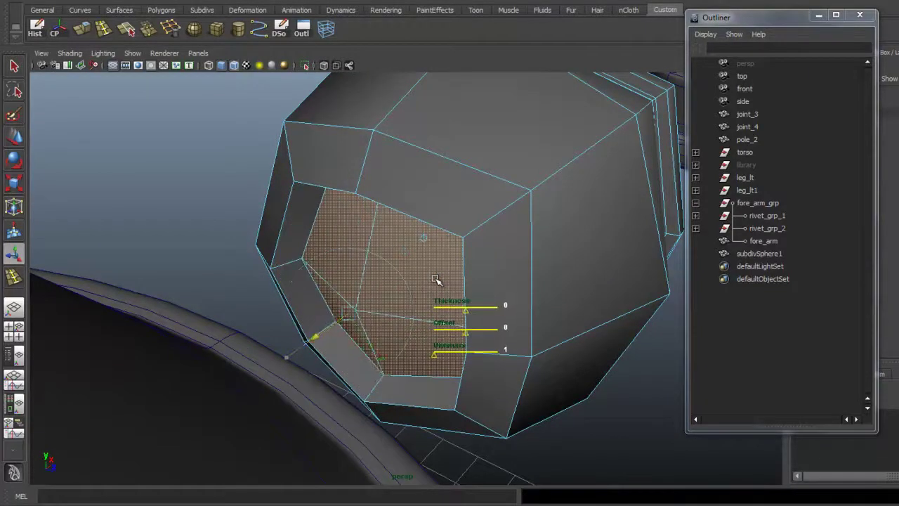
pyautogui.keyDown('alt'); pyautogui.moveTo(435, 280); pyautogui.dragTo(436, 279); pyautogui.keyUp('alt')
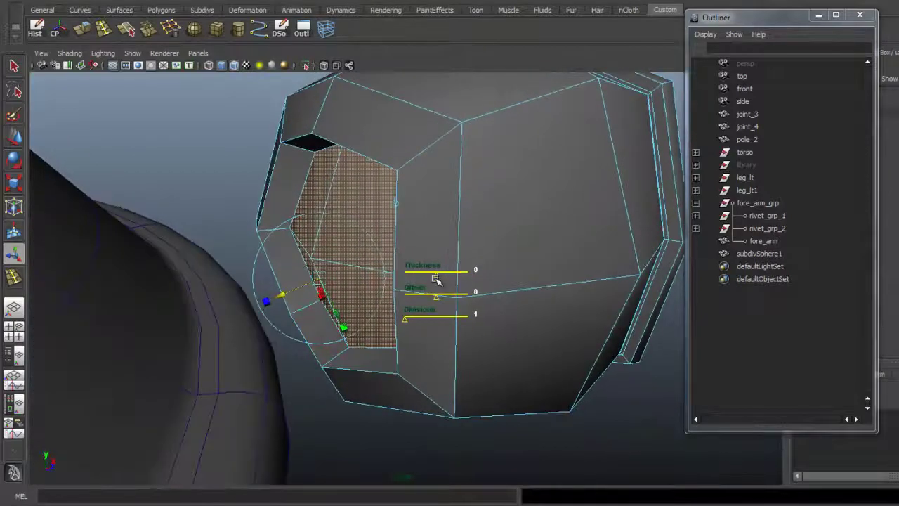
pyautogui.press('q')
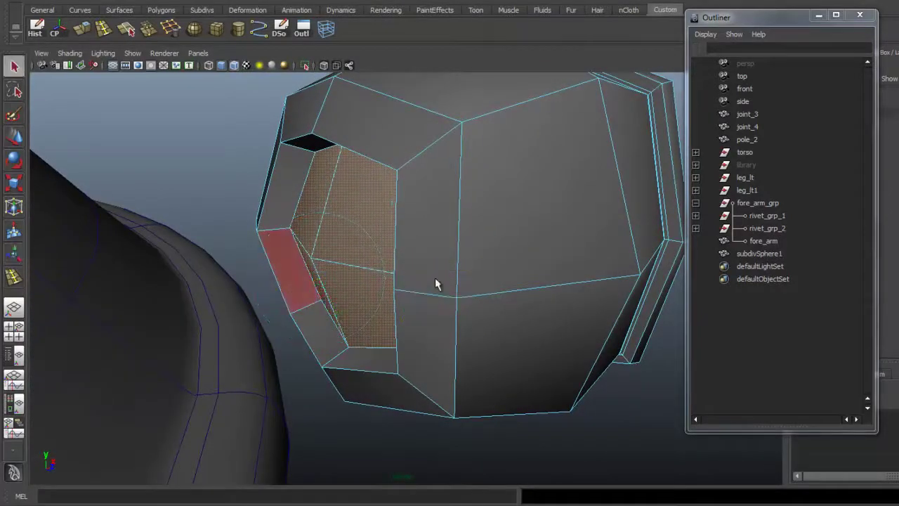
# Insert supporting edge loops around the rim and inner edge of the torso-side recess in the ball.
pyautogui.press('y')
pyautogui.keyDown('alt'); pyautogui.moveTo(435, 278); pyautogui.dragTo(435, 279, button='right'); pyautogui.keyUp('alt')
pyautogui.keyDown('alt'); pyautogui.moveTo(435, 279); pyautogui.dragTo(436, 279, button='middle'); pyautogui.keyUp('alt')
pyautogui.keyDown('alt'); pyautogui.moveTo(436, 279); pyautogui.dragTo(436, 279, button='right'); pyautogui.keyUp('alt')
pyautogui.keyDown('alt'); pyautogui.moveTo(436, 279); pyautogui.dragTo(436, 279); pyautogui.keyUp('alt')
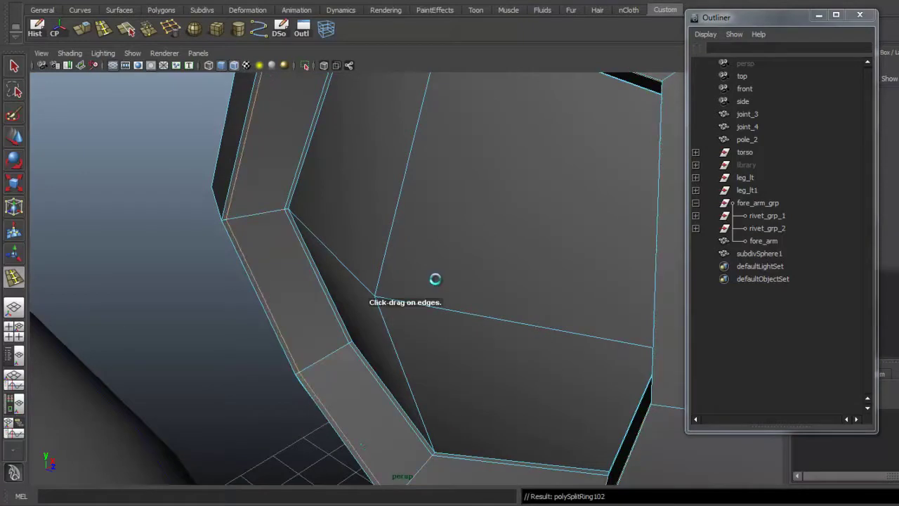
pyautogui.press('q')
# Return the ball to whole-object selection and display it in smooth preview.
pyautogui.keyDown('alt'); pyautogui.moveTo(435, 279); pyautogui.dragTo(435, 279, button='right'); pyautogui.keyUp('alt')
pyautogui.keyDown('alt'); pyautogui.moveTo(436, 279); pyautogui.dragTo(436, 279); pyautogui.keyUp('alt')
pyautogui.keyDown('alt'); pyautogui.moveTo(436, 279); pyautogui.dragTo(435, 279, button='right'); pyautogui.keyUp('alt')
pyautogui.keyDown('alt'); pyautogui.moveTo(436, 279); pyautogui.dragTo(436, 279); pyautogui.keyUp('alt')
pyautogui.moveTo(425, 244)
pyautogui.mouseDown(button='right')
pyautogui.moveTo(435, 277)
pyautogui.moveTo(481, 229)
pyautogui.mouseUp(button='right')
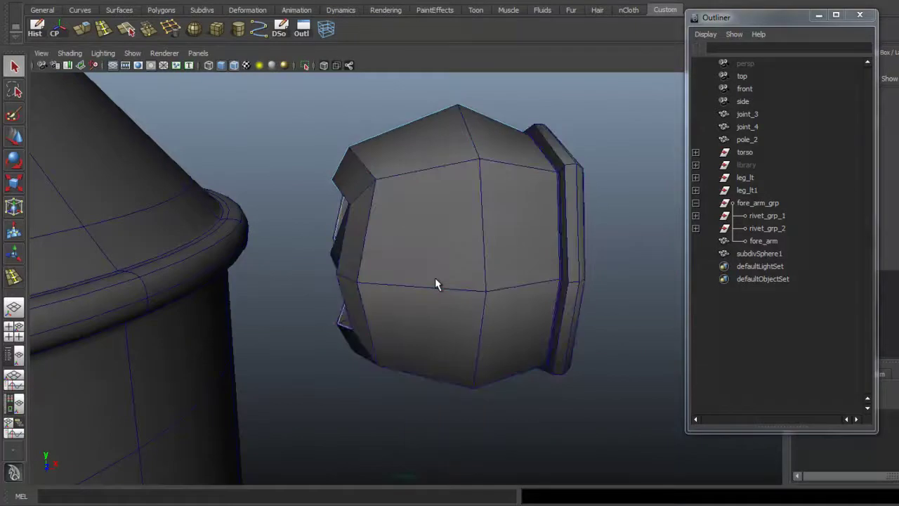
pyautogui.click(435, 279)
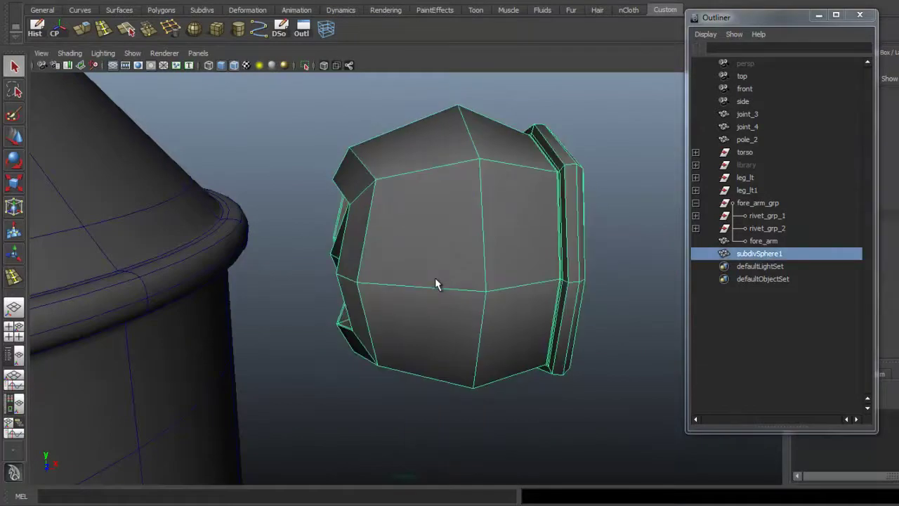
pyautogui.press('3')
pyautogui.keyDown('alt'); pyautogui.moveTo(436, 279); pyautogui.dragTo(435, 279); pyautogui.keyUp('alt')
pyautogui.keyDown('alt'); pyautogui.moveTo(436, 278); pyautogui.dragTo(435, 279, button='middle'); pyautogui.keyUp('alt')
pyautogui.keyDown('alt'); pyautogui.moveTo(435, 279); pyautogui.dragTo(435, 279, button='right'); pyautogui.keyUp('alt')
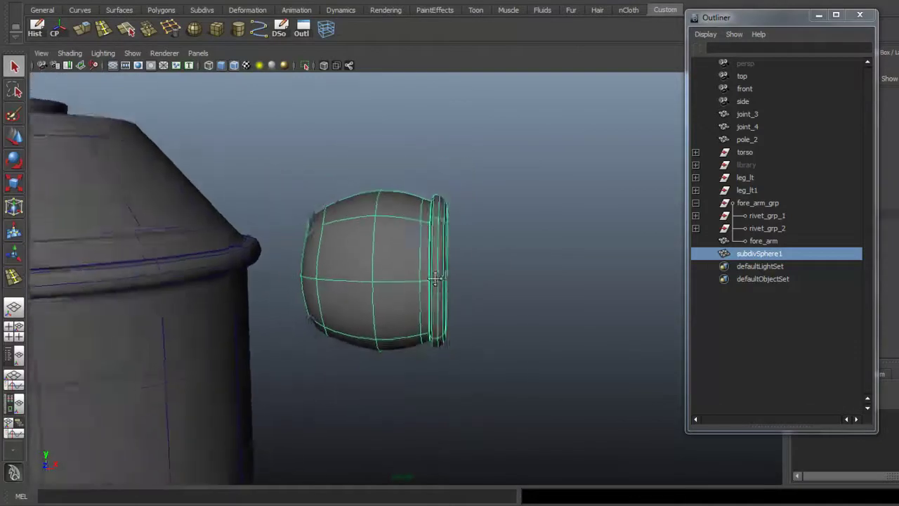
# Duplicate pole_2, the short connector between the elbow joint and the forearm.
pyautogui.keyDown('alt'); pyautogui.moveTo(436, 279); pyautogui.dragTo(435, 279, button='middle'); pyautogui.keyUp('alt')
pyautogui.keyDown('alt'); pyautogui.moveTo(436, 279); pyautogui.dragTo(436, 279, button='right'); pyautogui.keyUp('alt')
pyautogui.keyDown('alt'); pyautogui.moveTo(436, 279); pyautogui.dragTo(435, 279, button='middle'); pyautogui.keyUp('alt')
pyautogui.keyDown('alt'); pyautogui.moveTo(436, 279); pyautogui.dragTo(436, 279, button='right'); pyautogui.keyUp('alt')
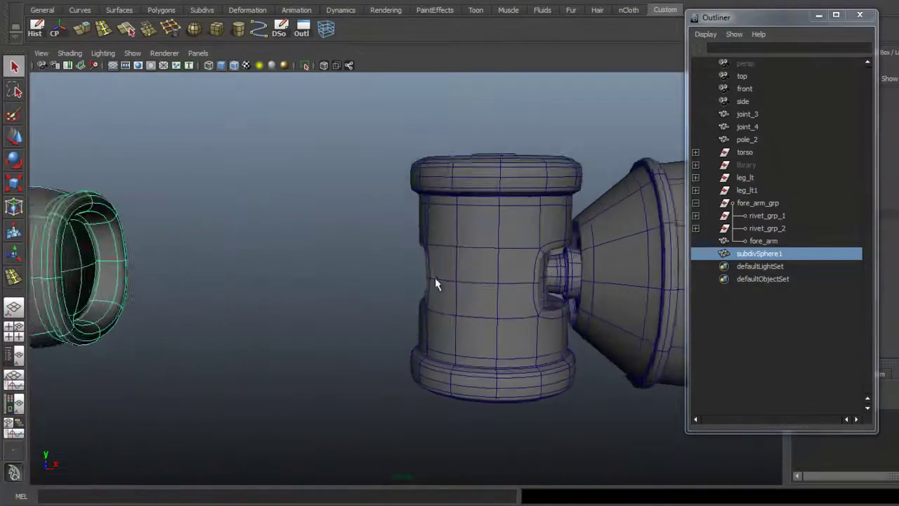
pyautogui.keyDown('alt'); pyautogui.moveTo(435, 279); pyautogui.dragTo(436, 279, button='middle'); pyautogui.keyUp('alt')
pyautogui.keyDown('alt'); pyautogui.moveTo(435, 279); pyautogui.dragTo(435, 279, button='right'); pyautogui.keyUp('alt')
pyautogui.click(496, 258)
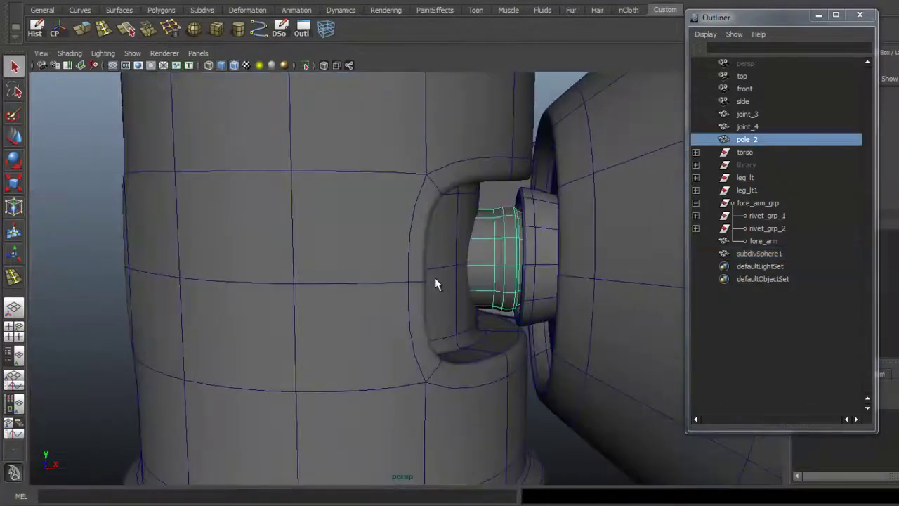
pyautogui.scroll(-5, 435, 278)
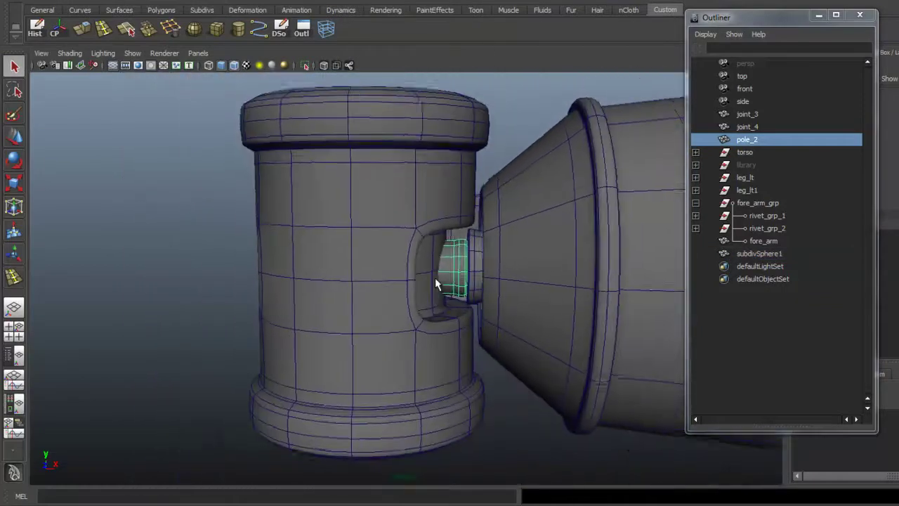
pyautogui.hotkey('ctrl', 'd')
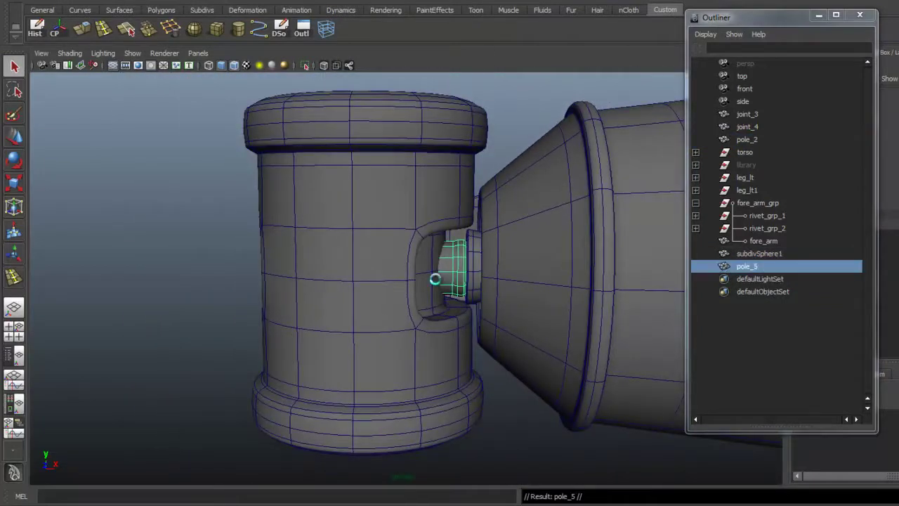
# Move the duplicated pole along X to the gap between the torso and the shoulder ball.
pyautogui.keyDown('alt'); pyautogui.moveTo(435, 278); pyautogui.dragTo(435, 277, button='right'); pyautogui.keyUp('alt')
pyautogui.keyDown('alt'); pyautogui.moveTo(435, 277); pyautogui.dragTo(435, 278, button='middle'); pyautogui.keyUp('alt')
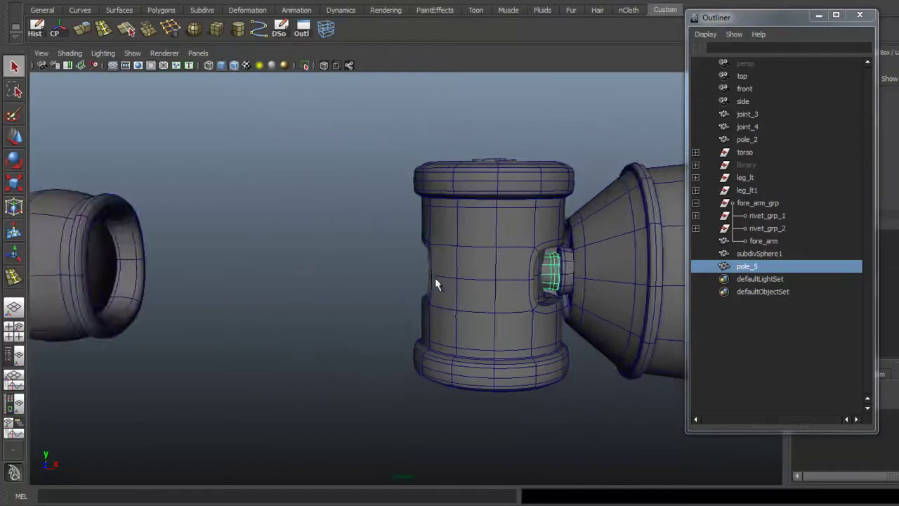
pyautogui.press('w')
pyautogui.moveTo(579, 272); pyautogui.dragTo(150, 265)
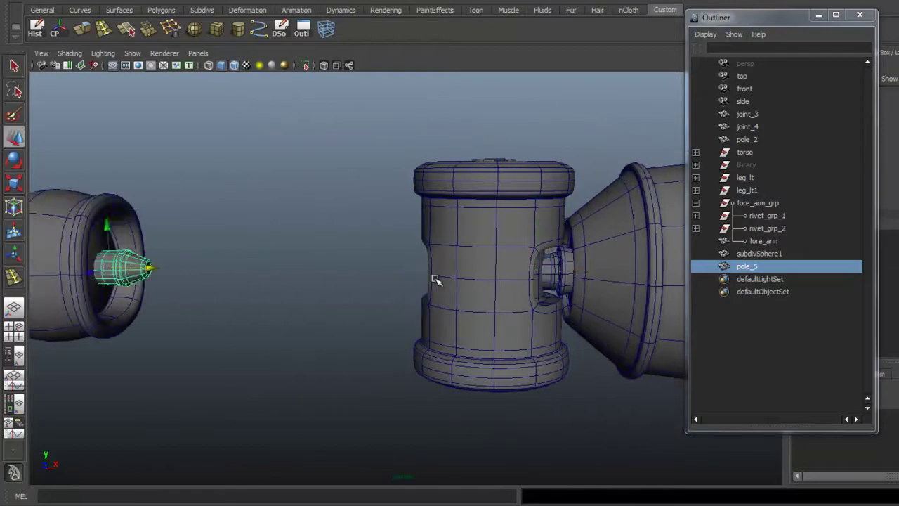
pyautogui.keyDown('alt'); pyautogui.moveTo(150, 266); pyautogui.dragTo(375, 282, button='middle'); pyautogui.keyUp('alt')
pyautogui.moveTo(377, 283); pyautogui.dragTo(227, 281)
# Rescale the duplicated pole to suit the ball's torso-side opening.
pyautogui.keyDown('alt'); pyautogui.moveTo(437, 280); pyautogui.dragTo(436, 279); pyautogui.keyUp('alt')
pyautogui.keyDown('alt'); pyautogui.moveTo(435, 279); pyautogui.dragTo(436, 279, button='right'); pyautogui.keyUp('alt')
pyautogui.keyDown('alt'); pyautogui.moveTo(436, 279); pyautogui.dragTo(436, 279); pyautogui.keyUp('alt')
pyautogui.keyDown('alt'); pyautogui.moveTo(436, 279); pyautogui.dragTo(435, 279, button='middle'); pyautogui.keyUp('alt')
pyautogui.keyDown('alt'); pyautogui.moveTo(436, 279); pyautogui.dragTo(435, 279); pyautogui.keyUp('alt')
pyautogui.keyDown('alt'); pyautogui.moveTo(435, 279); pyautogui.dragTo(436, 279, button='right'); pyautogui.keyUp('alt')
pyautogui.keyDown('alt'); pyautogui.moveTo(435, 279); pyautogui.dragTo(436, 280); pyautogui.keyUp('alt')
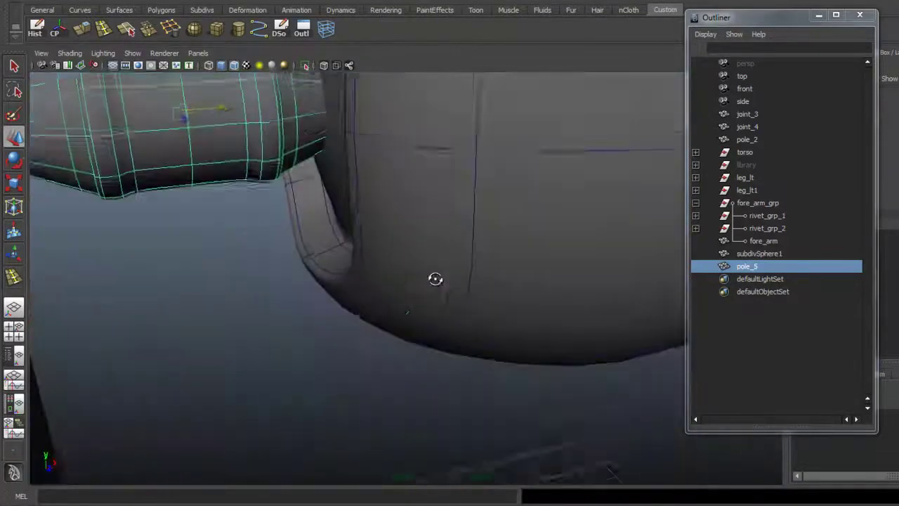
pyautogui.keyDown('alt'); pyautogui.moveTo(435, 280); pyautogui.dragTo(435, 280, button='middle'); pyautogui.keyUp('alt')
pyautogui.keyDown('alt'); pyautogui.moveTo(436, 280); pyautogui.dragTo(436, 280, button='right'); pyautogui.keyUp('alt')
pyautogui.keyDown('alt'); pyautogui.moveTo(436, 279); pyautogui.dragTo(436, 279); pyautogui.keyUp('alt')
pyautogui.press('r')
pyautogui.moveTo(435, 279); pyautogui.dragTo(435, 279, button='middle')
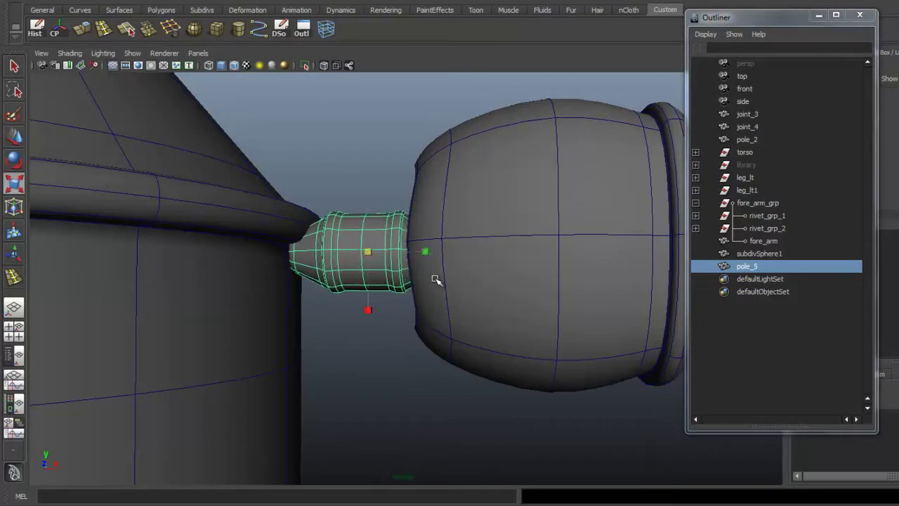
# Shift the pole slightly along X so it bridges the torso and the shoulder ball.
pyautogui.keyDown('alt'); pyautogui.moveTo(435, 279); pyautogui.dragTo(436, 279); pyautogui.keyUp('alt')
pyautogui.press('w')
pyautogui.moveTo(452, 320); pyautogui.dragTo(444, 321)
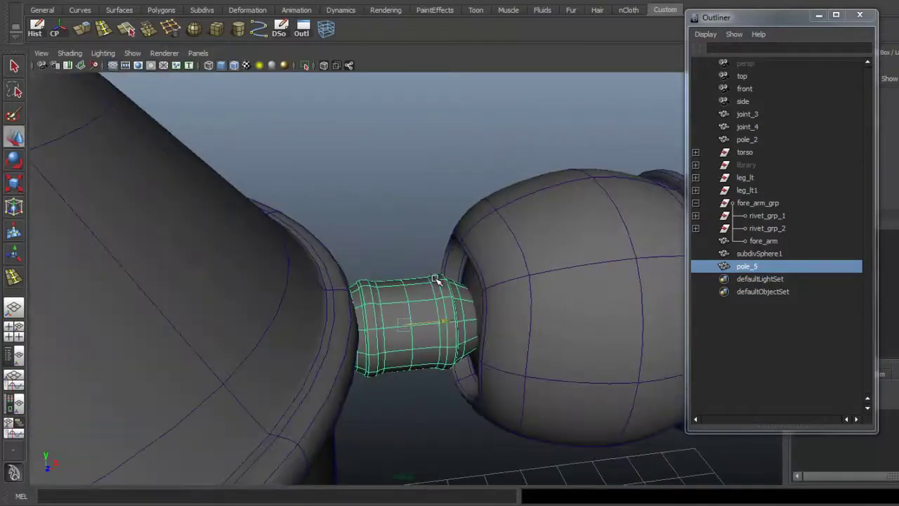
pyautogui.keyDown('alt'); pyautogui.moveTo(436, 279); pyautogui.dragTo(436, 279); pyautogui.keyUp('alt')
pyautogui.keyDown('alt'); pyautogui.moveTo(436, 279); pyautogui.dragTo(435, 278, button='right'); pyautogui.keyUp('alt')
pyautogui.keyDown('alt'); pyautogui.moveTo(435, 279); pyautogui.dragTo(436, 279); pyautogui.keyUp('alt')
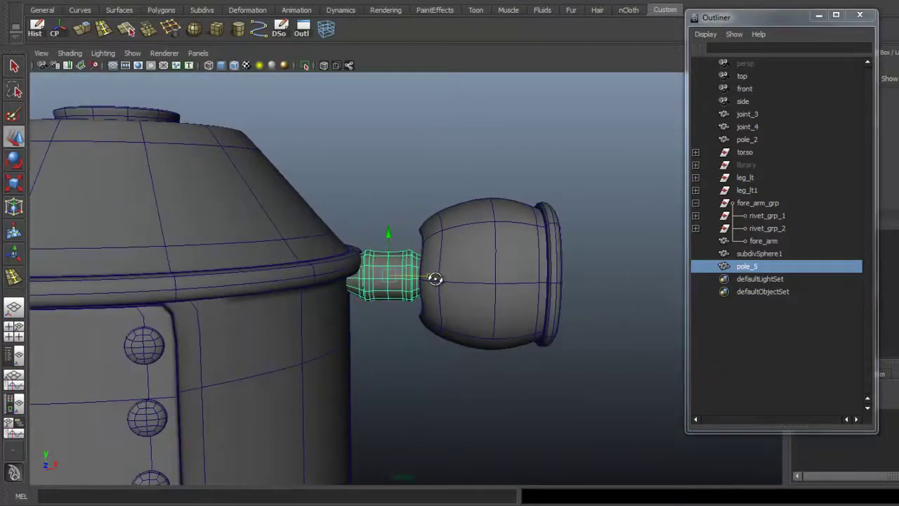
pyautogui.keyDown('alt'); pyautogui.moveTo(436, 279); pyautogui.dragTo(436, 279, button='right'); pyautogui.keyUp('alt')
pyautogui.keyDown('alt'); pyautogui.moveTo(435, 279); pyautogui.dragTo(437, 280); pyautogui.keyUp('alt')
# Select the vertices of the torso's raised rim directly above the shoulder pole.
pyautogui.click(436, 279)
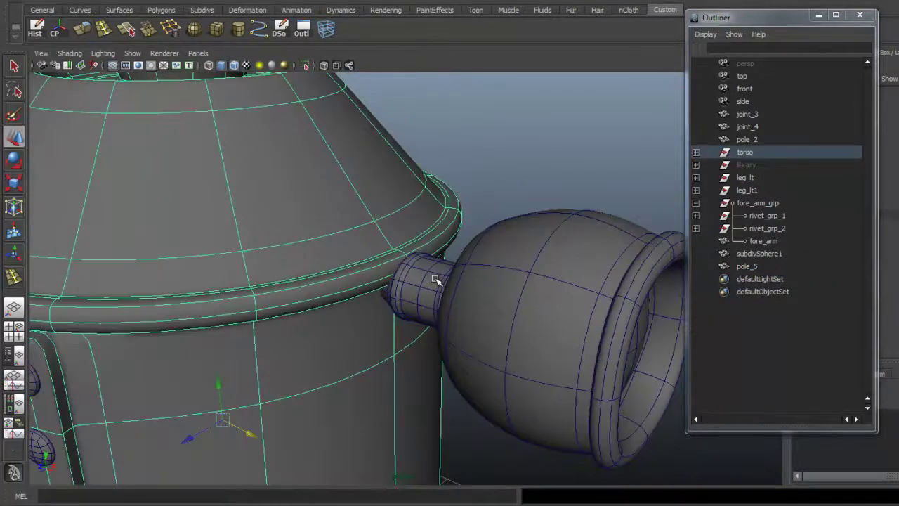
pyautogui.rightClick(436, 279)
pyautogui.moveTo(399, 259); pyautogui.dragTo(345, 258, button='right')
pyautogui.keyDown('alt'); pyautogui.moveTo(436, 279); pyautogui.dragTo(437, 280); pyautogui.keyUp('alt')
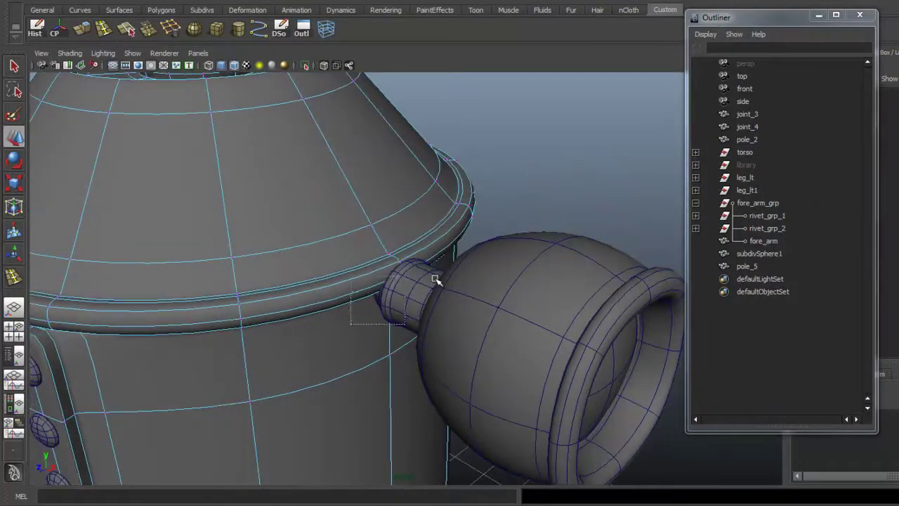
pyautogui.moveTo(350, 239); pyautogui.dragTo(439, 324)
pyautogui.keyDown('alt'); pyautogui.moveTo(436, 279); pyautogui.dragTo(436, 279); pyautogui.keyUp('alt')
pyautogui.keyDown('alt'); pyautogui.moveTo(435, 279); pyautogui.dragTo(435, 279, button='right'); pyautogui.keyUp('alt')
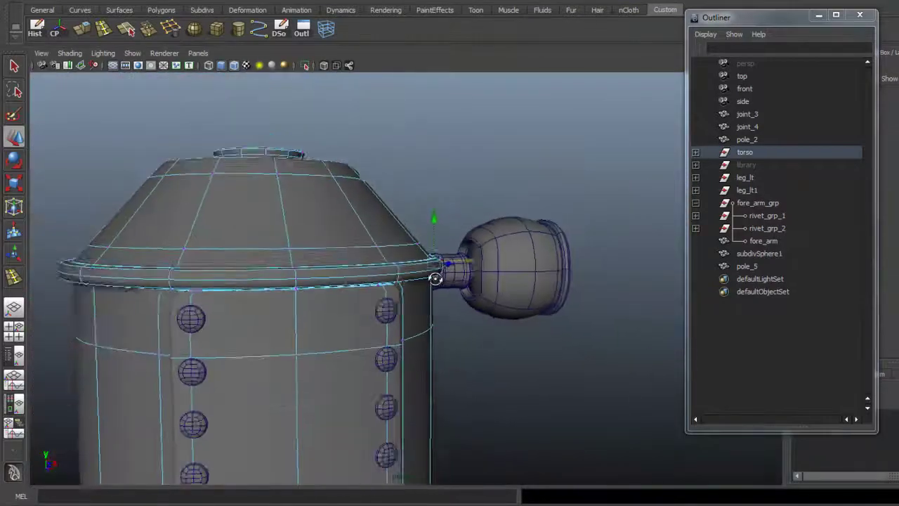
# Add the matching rim vertices on the torso's opposite side and raise both sets to arch the rim over the shoulders.
pyautogui.keyDown('alt'); pyautogui.moveTo(436, 279); pyautogui.dragTo(436, 279); pyautogui.keyUp('alt')
pyautogui.keyDown('alt'); pyautogui.moveTo(436, 279); pyautogui.dragTo(435, 279, button='middle'); pyautogui.keyUp('alt')
pyautogui.keyDown('alt'); pyautogui.moveTo(436, 279); pyautogui.dragTo(435, 279); pyautogui.keyUp('alt')
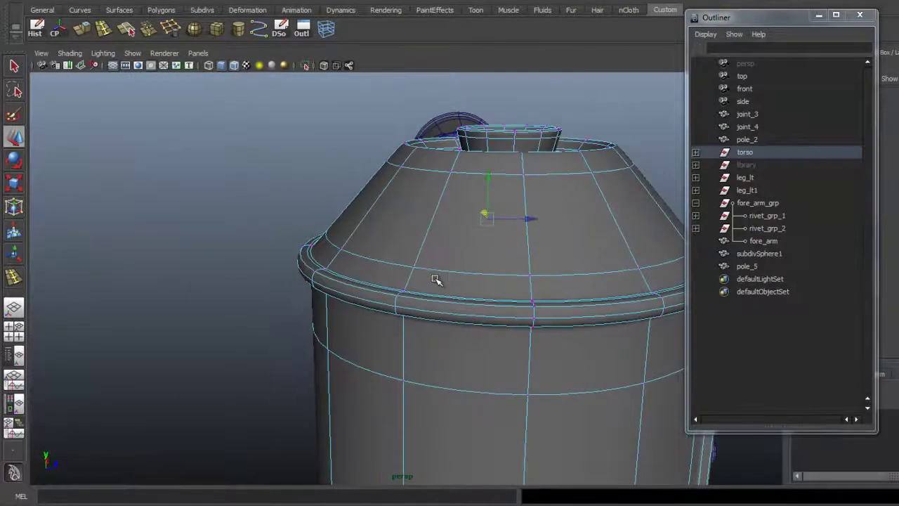
pyautogui.keyDown('alt'); pyautogui.moveTo(436, 280); pyautogui.dragTo(436, 280, button='right'); pyautogui.keyUp('alt')
pyautogui.keyDown('alt'); pyautogui.moveTo(436, 280); pyautogui.dragTo(436, 279); pyautogui.keyUp('alt')
pyautogui.keyDown('alt'); pyautogui.moveTo(436, 279); pyautogui.dragTo(435, 280, button='right'); pyautogui.keyUp('alt')
pyautogui.keyDown('alt'); pyautogui.moveTo(435, 280); pyautogui.dragTo(435, 279); pyautogui.keyUp('alt')
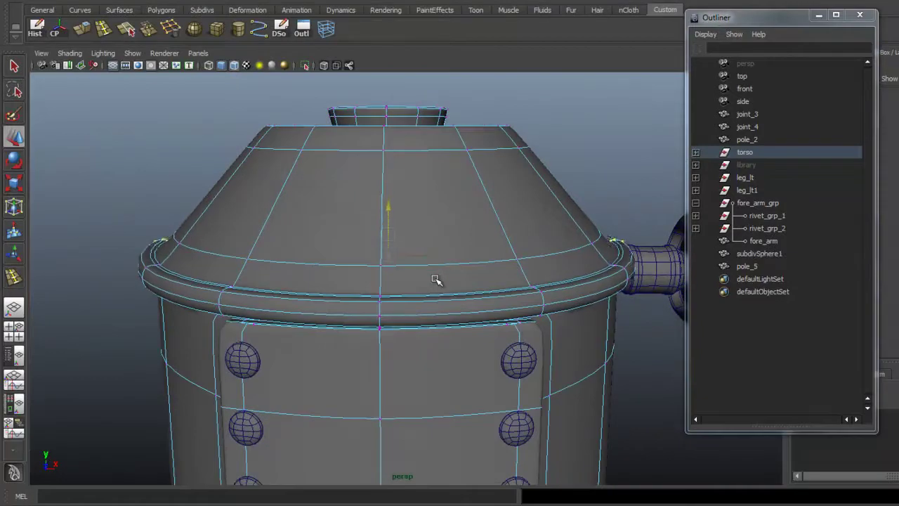
pyautogui.keyDown('alt'); pyautogui.moveTo(436, 280); pyautogui.dragTo(436, 280); pyautogui.keyUp('alt')
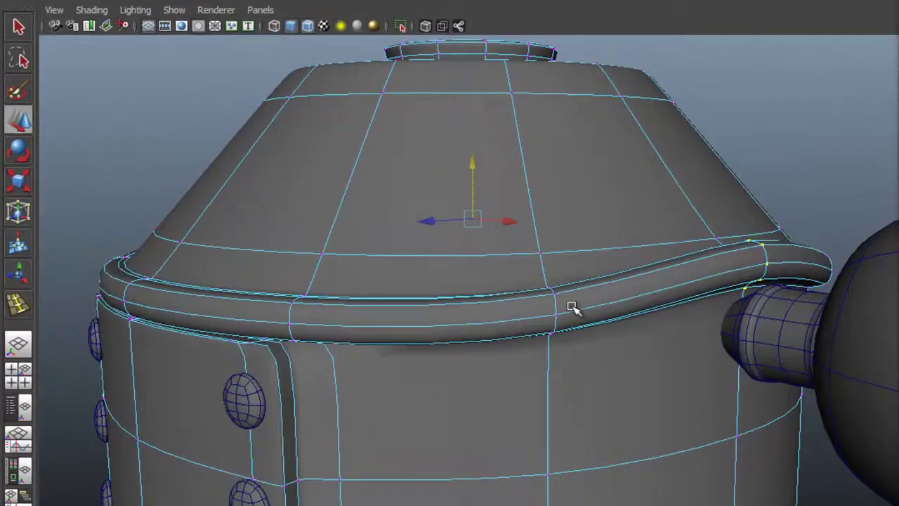
pyautogui.scroll(-3, 571, 307)
pyautogui.keyDown('alt'); pyautogui.moveTo(572, 306); pyautogui.dragTo(572, 307); pyautogui.keyUp('alt')
pyautogui.keyDown('alt'); pyautogui.moveTo(572, 307); pyautogui.dragTo(572, 307, button='middle'); pyautogui.keyUp('alt')
pyautogui.keyDown('alt'); pyautogui.moveTo(572, 307); pyautogui.dragTo(572, 306); pyautogui.keyUp('alt')
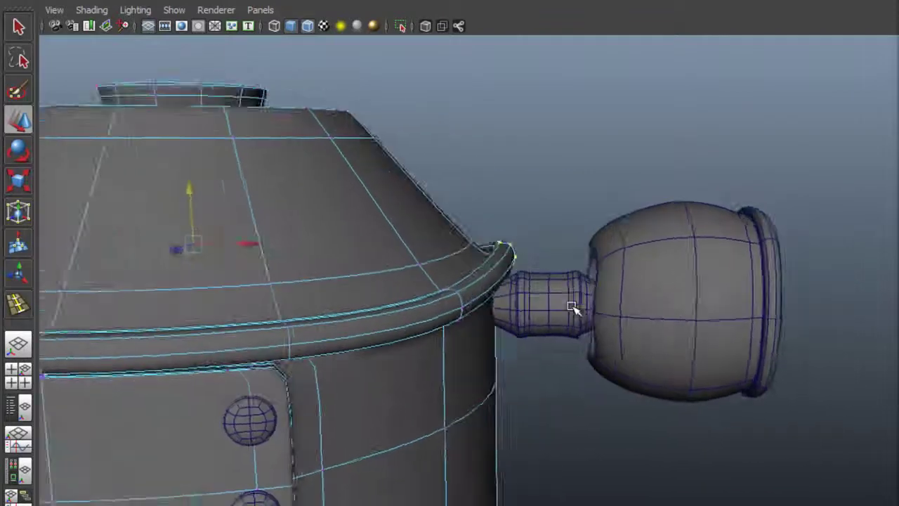
pyautogui.keyDown('alt'); pyautogui.moveTo(571, 306); pyautogui.dragTo(572, 307, button='middle'); pyautogui.keyUp('alt')
pyautogui.keyDown('alt'); pyautogui.moveTo(571, 307); pyautogui.dragTo(572, 306, button='right'); pyautogui.keyUp('alt')
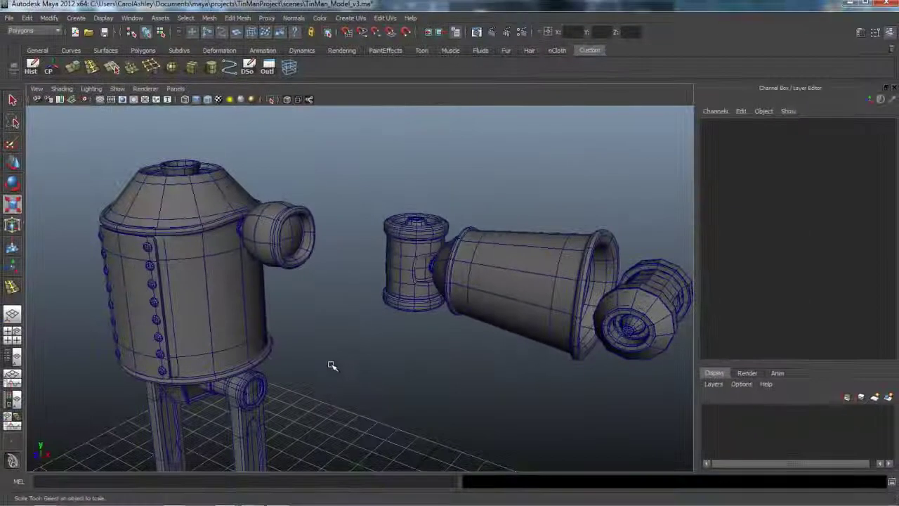
# Create a polygon cylinder for the upper arm.
pyautogui.keyDown('alt'); pyautogui.moveTo(331, 365); pyautogui.dragTo(418, 363, button='right'); pyautogui.keyUp('alt')
pyautogui.keyDown('alt'); pyautogui.moveTo(417, 364); pyautogui.dragTo(352, 362); pyautogui.keyUp('alt')
pyautogui.keyDown('alt'); pyautogui.moveTo(352, 362); pyautogui.dragTo(417, 369, button='right'); pyautogui.keyUp('alt')
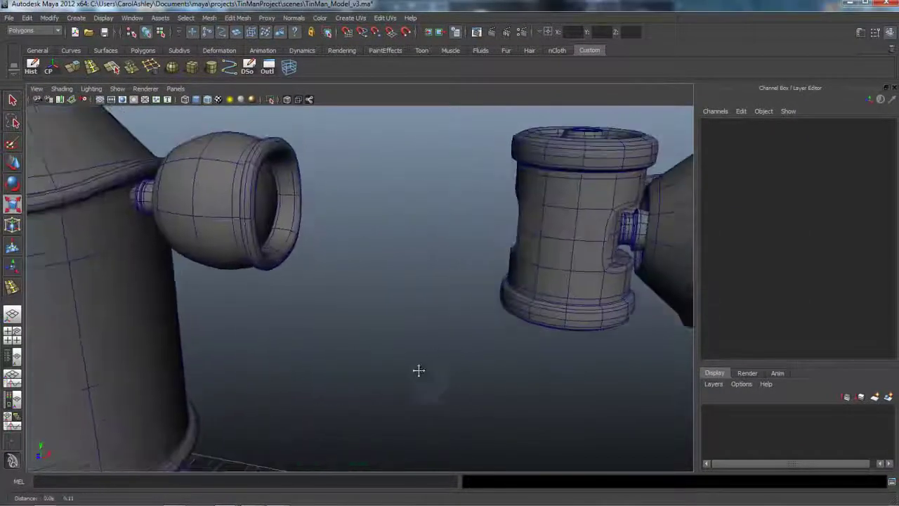
pyautogui.keyDown('alt'); pyautogui.moveTo(418, 370); pyautogui.dragTo(393, 406, button='middle'); pyautogui.keyUp('alt')
pyautogui.moveTo(439, 305)
pyautogui.keyDown('alt'); pyautogui.mouseDown()
pyautogui.moveTo(466, 305)
pyautogui.moveTo(433, 303)
pyautogui.mouseUp(); pyautogui.keyUp('alt')
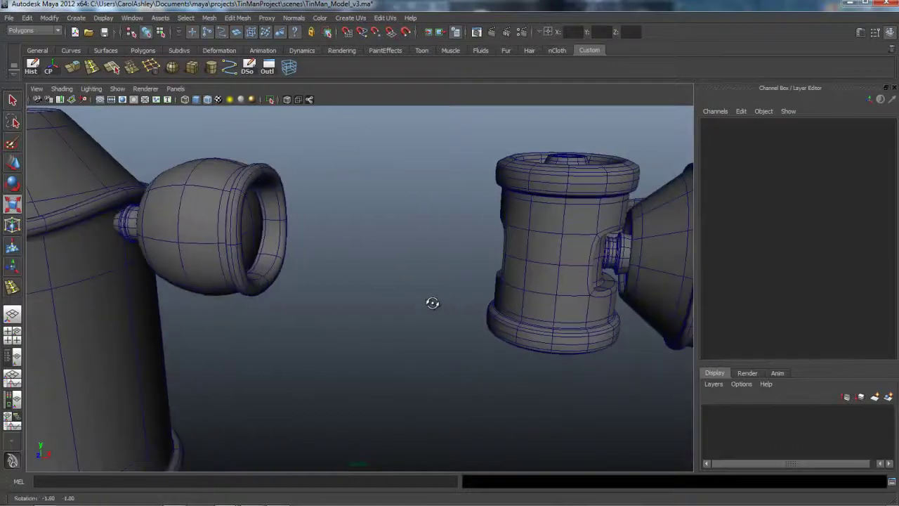
pyautogui.click(213, 68)
pyautogui.keyDown('alt'); pyautogui.moveTo(432, 337); pyautogui.dragTo(223, 319, button='right'); pyautogui.keyUp('alt')
pyautogui.keyDown('alt'); pyautogui.moveTo(328, 361); pyautogui.dragTo(358, 134, button='middle'); pyautogui.keyUp('alt')
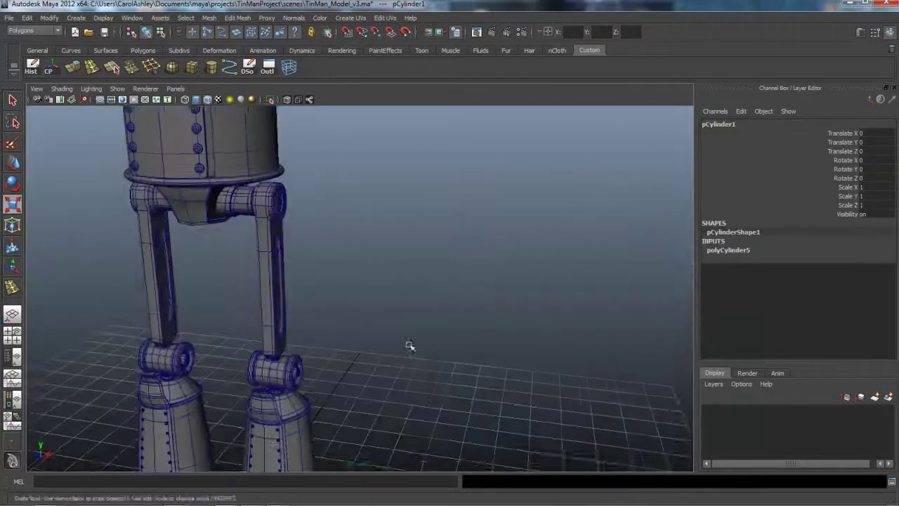
pyautogui.keyDown('alt'); pyautogui.moveTo(410, 346); pyautogui.dragTo(231, 362, button='right'); pyautogui.keyUp('alt')
# Move the cylinder between the shoulder ball and the elbow joint, to about X 3.933 and Y 11.99.
pyautogui.press('r')
pyautogui.press('w')
pyautogui.moveTo(294, 376); pyautogui.dragTo(288, 144)
pyautogui.moveTo(323, 178); pyautogui.dragTo(405, 181)
pyautogui.moveTo(370, 137); pyautogui.dragTo(370, 134)
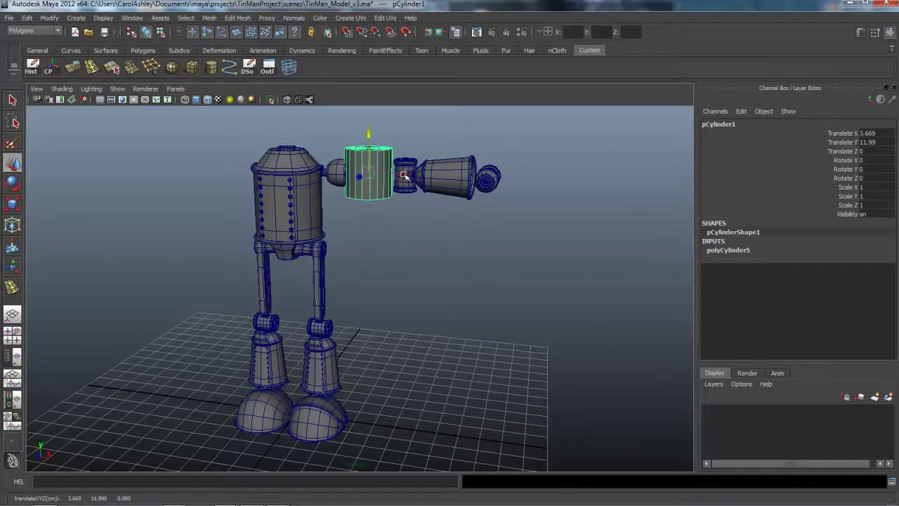
pyautogui.moveTo(405, 175); pyautogui.dragTo(411, 174)
# Rotate the cylinder to lie along the arm, with Rotate Z set to 90.
pyautogui.keyDown('alt'); pyautogui.moveTo(425, 265); pyautogui.dragTo(392, 403, button='middle'); pyautogui.keyUp('alt')
pyautogui.keyDown('alt'); pyautogui.moveTo(350, 381); pyautogui.dragTo(545, 392, button='right'); pyautogui.keyUp('alt')
pyautogui.keyDown('alt'); pyautogui.moveTo(429, 436); pyautogui.dragTo(442, 411, button='middle'); pyautogui.keyUp('alt')
pyautogui.keyDown('alt'); pyautogui.moveTo(437, 409); pyautogui.dragTo(465, 412, button='right'); pyautogui.keyUp('alt')
pyautogui.press('r')
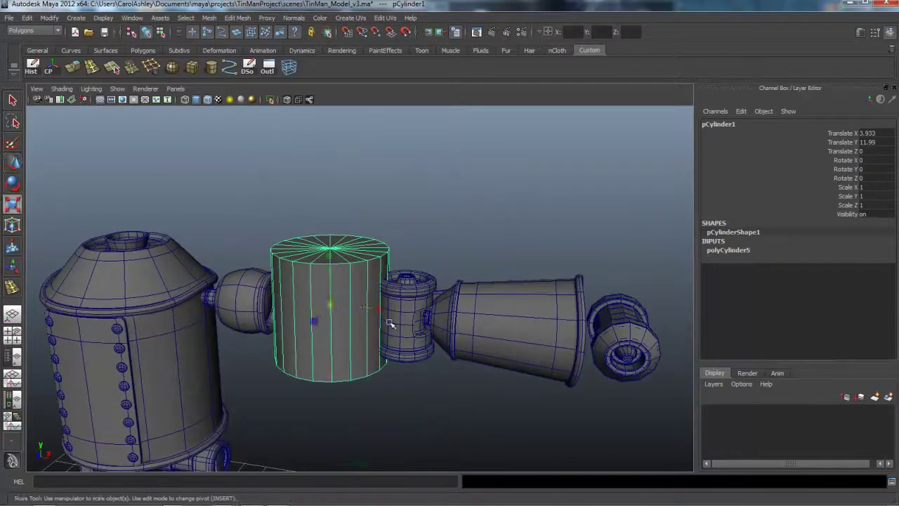
pyautogui.press('e')
pyautogui.moveTo(355, 263); pyautogui.dragTo(378, 318)
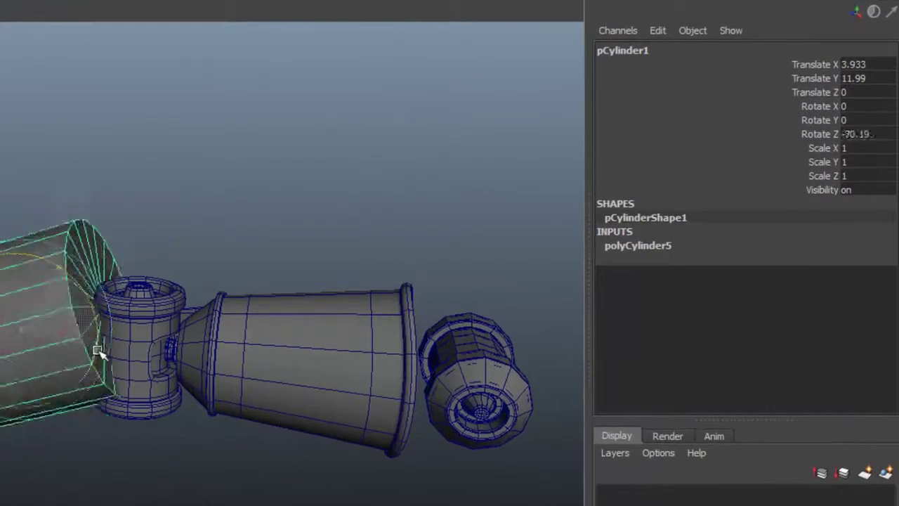
pyautogui.moveTo(98, 351); pyautogui.dragTo(95, 369)
pyautogui.click(891, 133)
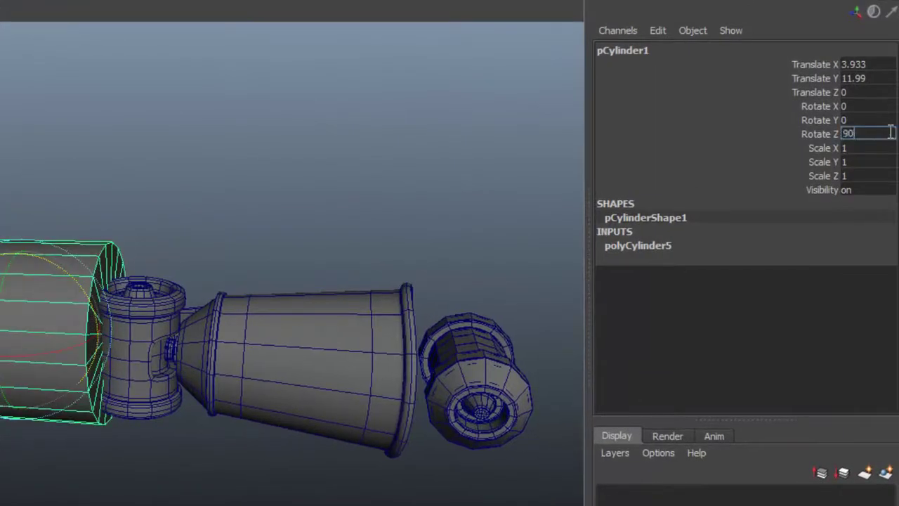
pyautogui.press('Return')
pyautogui.keyDown('alt'); pyautogui.moveTo(38, 480); pyautogui.dragTo(104, 481, button='right'); pyautogui.keyUp('alt')
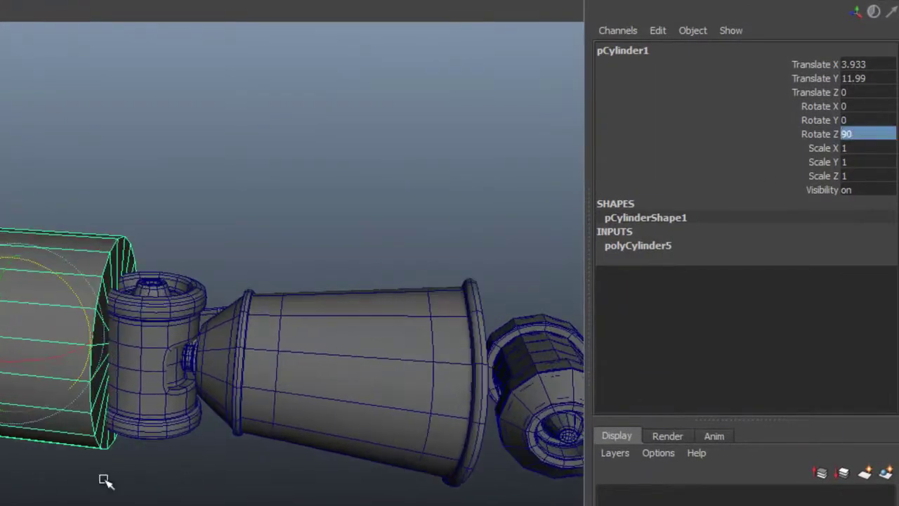
# Set the cylinder's axis subdivisions to 12, height subdivisions to 2 and cap subdivisions to 0.
pyautogui.click(646, 247)
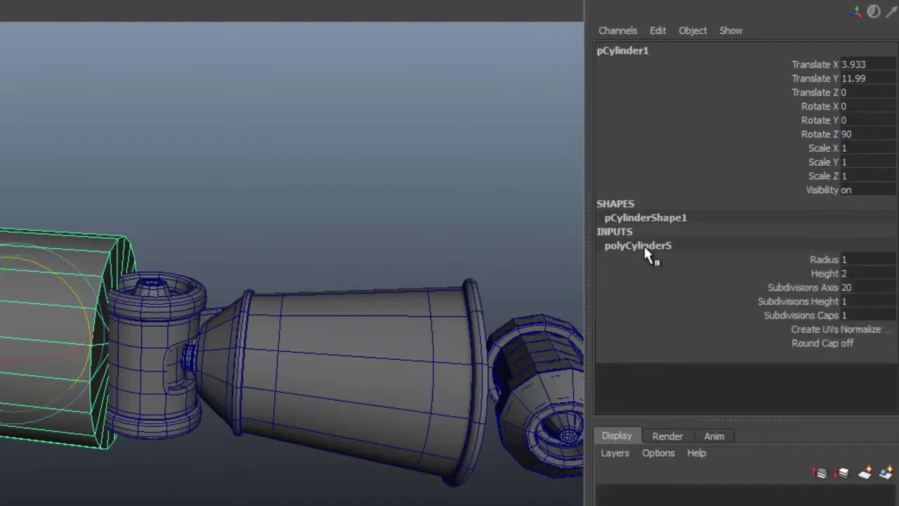
pyautogui.doubleClick(869, 288)
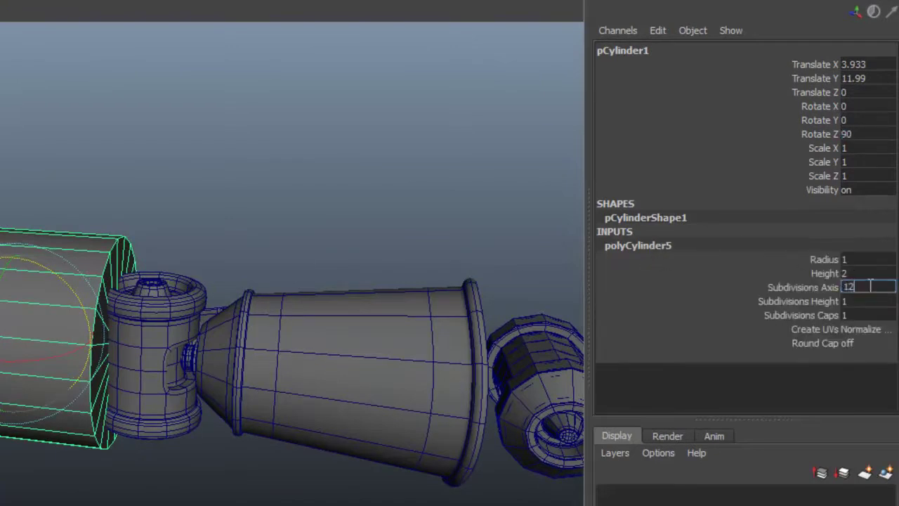
pyautogui.press('Return')
pyautogui.doubleClick(865, 300)
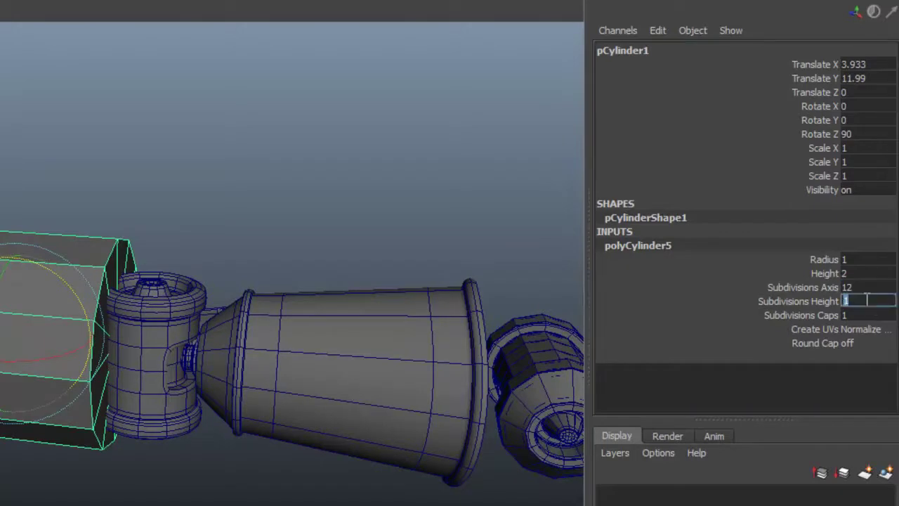
pyautogui.write('2')
pyautogui.press('Return')
pyautogui.click(870, 315)
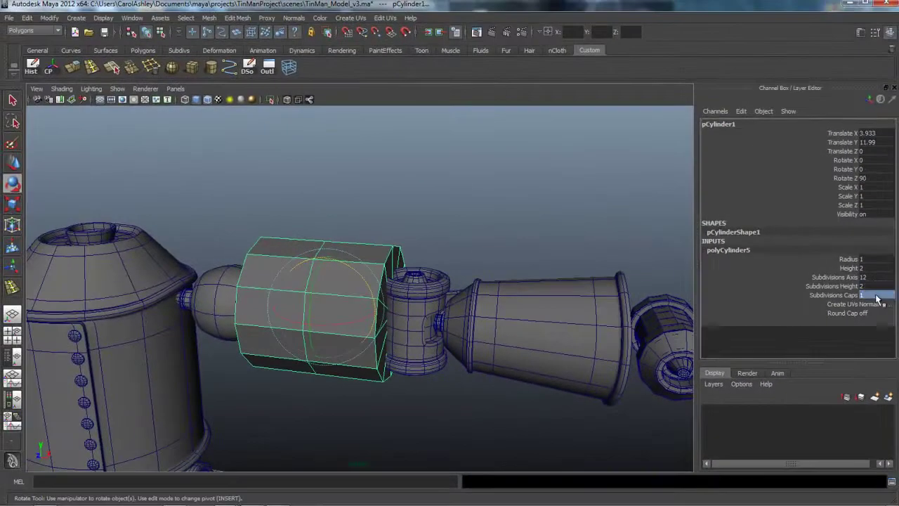
pyautogui.doubleClick(877, 297)
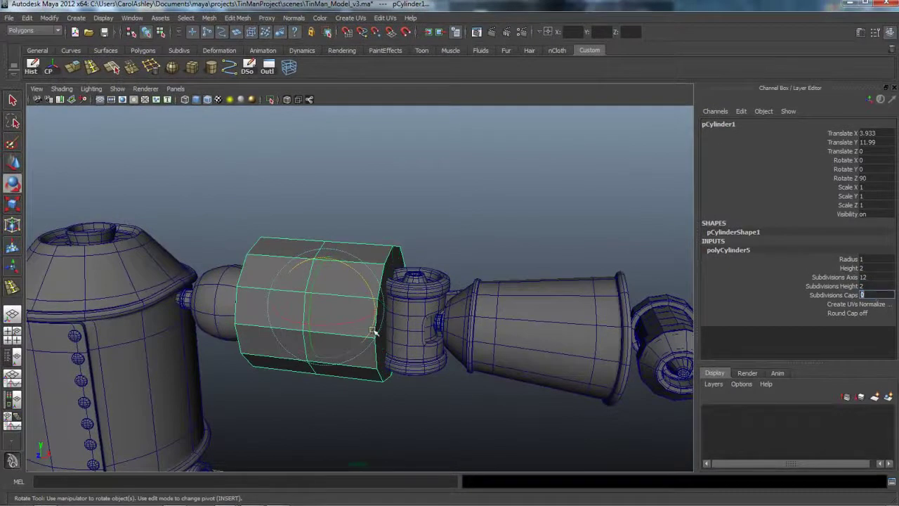
# Scale the cylinder down to a thin rod, about 0.149 in X and Z and 0.614 in Y.
pyautogui.keyDown('alt'); pyautogui.moveTo(302, 356); pyautogui.dragTo(328, 370, button='right'); pyautogui.keyUp('alt')
pyautogui.keyDown('alt'); pyautogui.moveTo(252, 380); pyautogui.dragTo(322, 395); pyautogui.keyUp('alt')
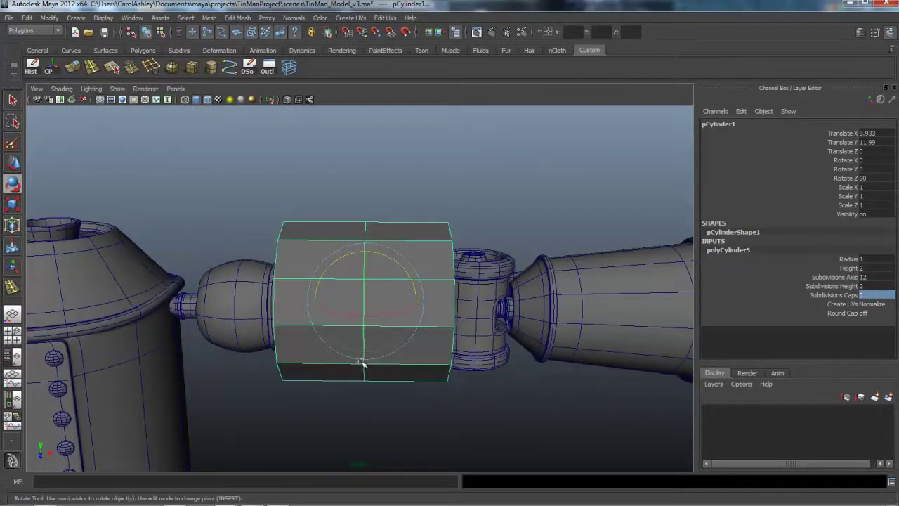
pyautogui.press('r')
pyautogui.moveTo(367, 303); pyautogui.dragTo(250, 306)
pyautogui.moveTo(316, 302); pyautogui.dragTo(181, 303)
pyautogui.keyDown('alt'); pyautogui.moveTo(391, 376); pyautogui.dragTo(345, 378); pyautogui.keyUp('alt')
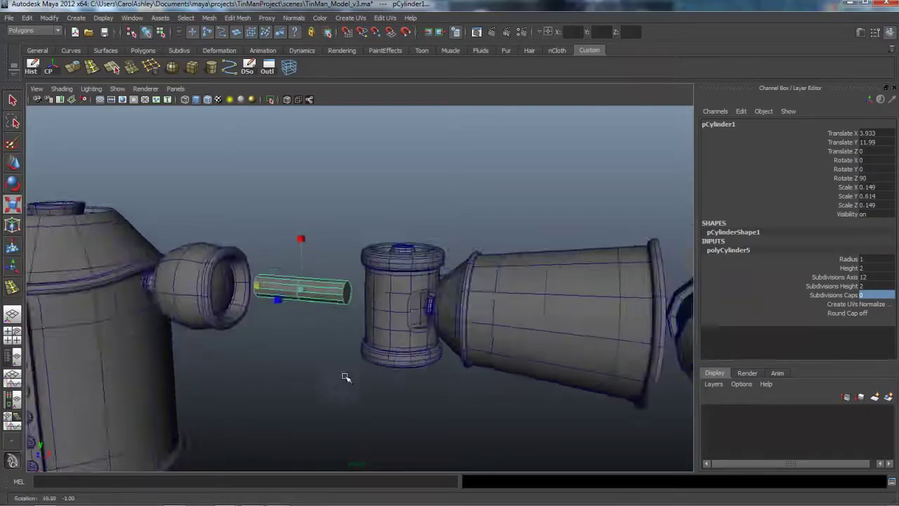
# Stretch the rod to span from the shoulder ball to the elbow joint, with scale about 0.127, 1.104, 0.127, centred near X 3.811.
pyautogui.keyDown('alt'); pyautogui.moveTo(345, 377); pyautogui.dragTo(408, 382, button='right'); pyautogui.keyUp('alt')
pyautogui.keyDown('alt'); pyautogui.moveTo(283, 302); pyautogui.dragTo(345, 302, button='middle'); pyautogui.keyUp('alt')
pyautogui.keyDown('alt'); pyautogui.moveTo(299, 360); pyautogui.dragTo(326, 363); pyautogui.keyUp('alt')
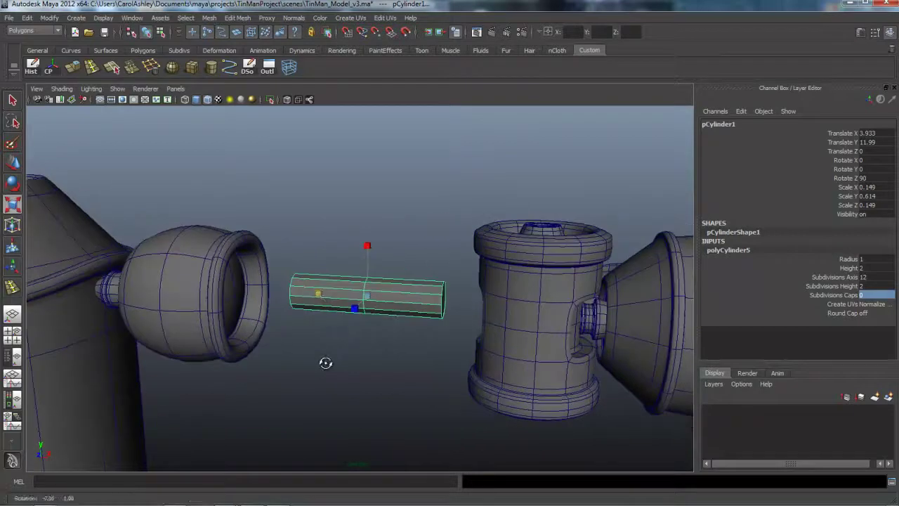
pyautogui.moveTo(319, 292); pyautogui.dragTo(340, 356)
pyautogui.moveTo(364, 264); pyautogui.dragTo(442, 351)
pyautogui.press('e')
pyautogui.press('w')
# Extrude the faces of the rod's elbow-side half inward, with Local Translate Z about -0.041, to make that half thinner.
pyautogui.keyDown('alt'); pyautogui.moveTo(383, 334); pyautogui.dragTo(423, 399, button='middle'); pyautogui.keyUp('alt')
pyautogui.keyDown('alt'); pyautogui.moveTo(424, 400); pyautogui.dragTo(589, 387, button='right'); pyautogui.keyUp('alt')
pyautogui.keyDown('alt'); pyautogui.moveTo(588, 387); pyautogui.dragTo(432, 360); pyautogui.keyUp('alt')
pyautogui.rightClick(320, 304)
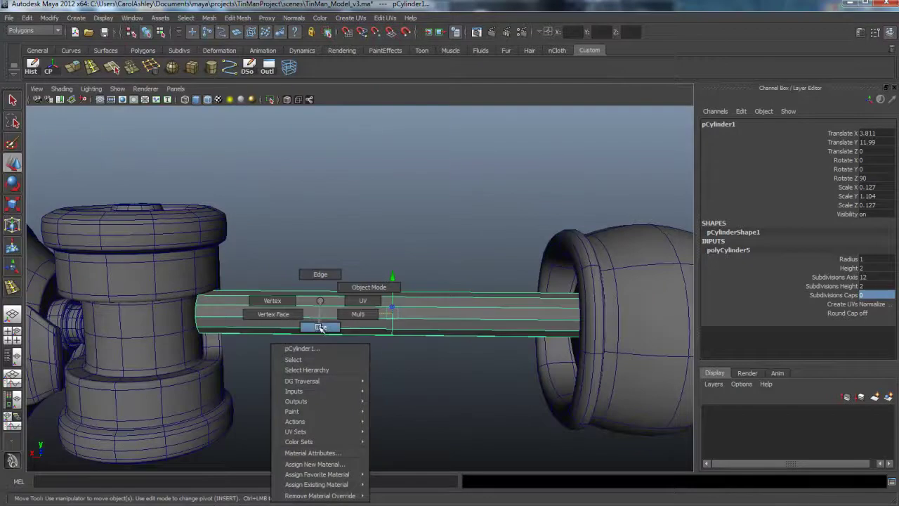
pyautogui.click(321, 327)
pyautogui.moveTo(343, 204); pyautogui.dragTo(162, 392)
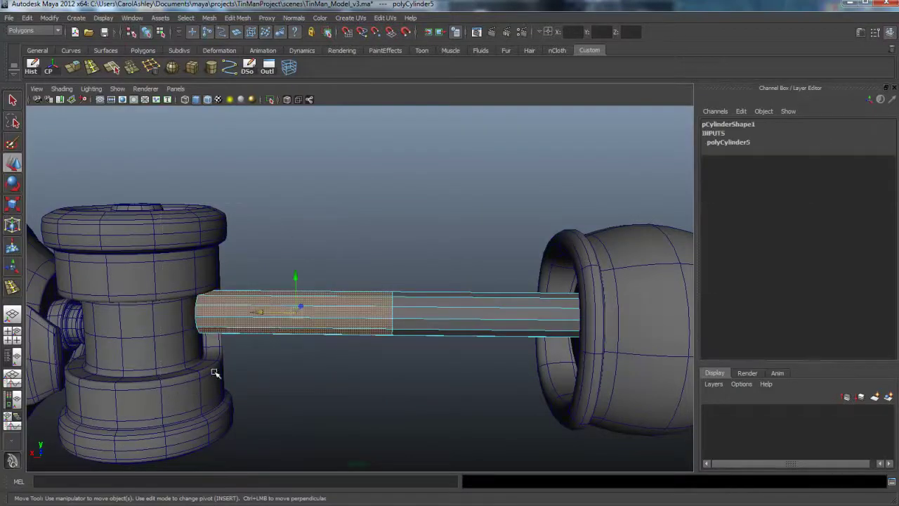
pyautogui.keyDown('alt'); pyautogui.moveTo(313, 385); pyautogui.dragTo(281, 383); pyautogui.keyUp('alt')
pyautogui.click(75, 68)
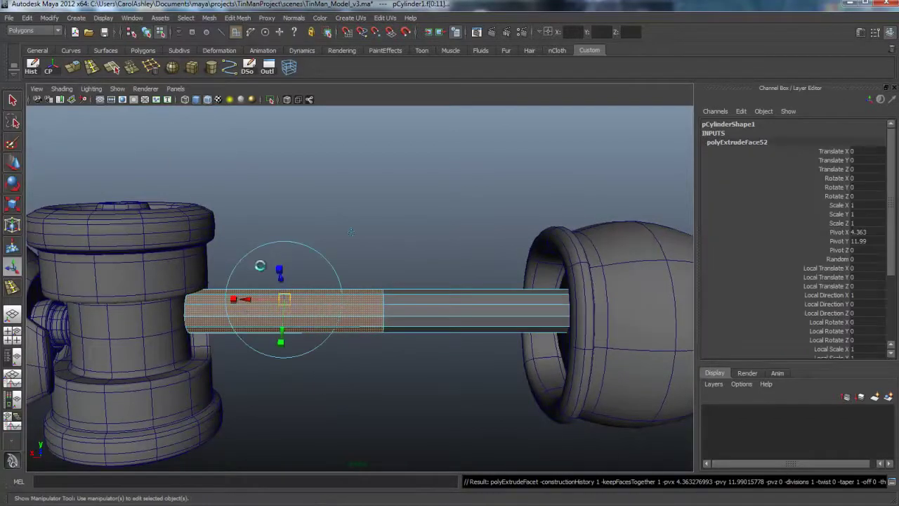
pyautogui.moveTo(283, 298)
pyautogui.keyDown('alt'); pyautogui.mouseDown()
pyautogui.moveTo(267, 311)
pyautogui.moveTo(274, 301)
pyautogui.mouseUp(); pyautogui.keyUp('alt')
pyautogui.moveTo(359, 287); pyautogui.dragTo(364, 287)
# Insert an edge loop around the rod's thicker half, a short distance from where it steps down to the thin half.
pyautogui.keyDown('alt'); pyautogui.moveTo(315, 323); pyautogui.dragTo(387, 364); pyautogui.keyUp('alt')
pyautogui.keyDown('alt'); pyautogui.moveTo(388, 363); pyautogui.dragTo(436, 346, button='middle'); pyautogui.keyUp('alt')
pyautogui.keyDown('alt'); pyautogui.moveTo(435, 345); pyautogui.dragTo(625, 353, button='right'); pyautogui.keyUp('alt')
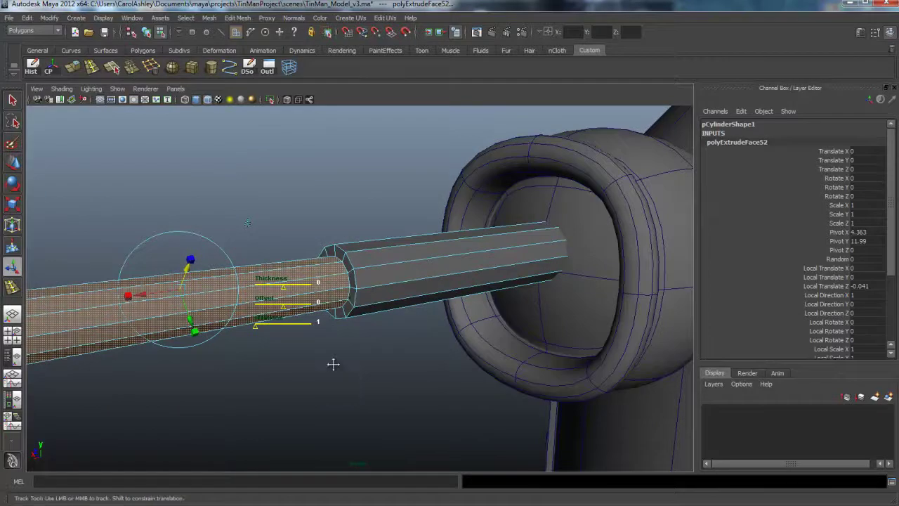
pyautogui.keyDown('alt'); pyautogui.moveTo(333, 364); pyautogui.dragTo(361, 350, button='middle'); pyautogui.keyUp('alt')
pyautogui.keyDown('alt'); pyautogui.moveTo(429, 347); pyautogui.dragTo(291, 355, button='right'); pyautogui.keyUp('alt')
pyautogui.keyDown('alt'); pyautogui.moveTo(291, 355); pyautogui.dragTo(255, 358); pyautogui.keyUp('alt')
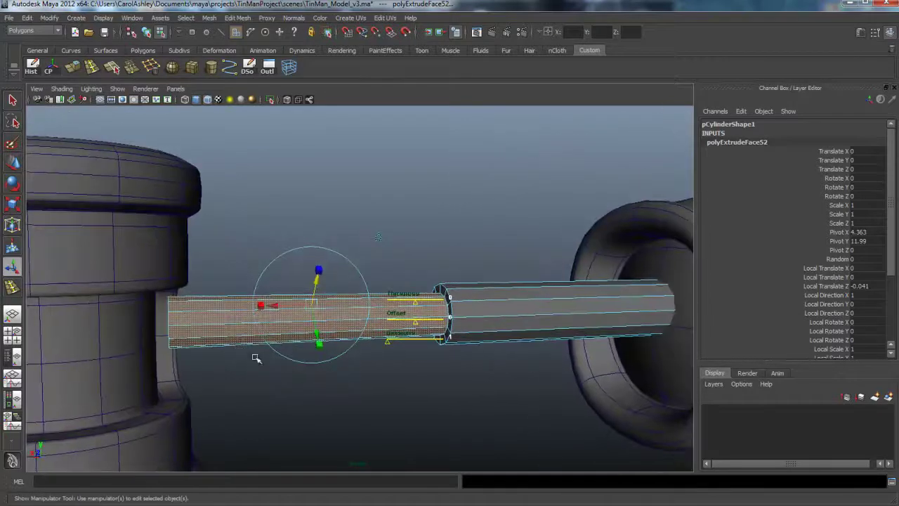
pyautogui.keyDown('alt'); pyautogui.moveTo(311, 376); pyautogui.dragTo(295, 371, button='middle'); pyautogui.keyUp('alt')
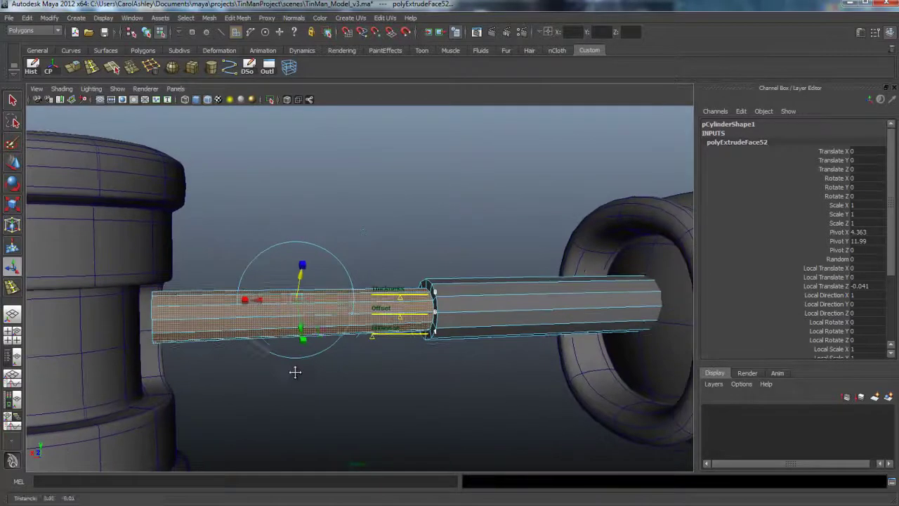
pyautogui.click(13, 290)
pyautogui.keyDown('alt'); pyautogui.moveTo(464, 363); pyautogui.dragTo(349, 363); pyautogui.keyUp('alt')
pyautogui.moveTo(444, 318); pyautogui.dragTo(451, 318)
pyautogui.keyDown('alt'); pyautogui.moveTo(483, 394); pyautogui.dragTo(457, 389, button='middle'); pyautogui.keyUp('alt')
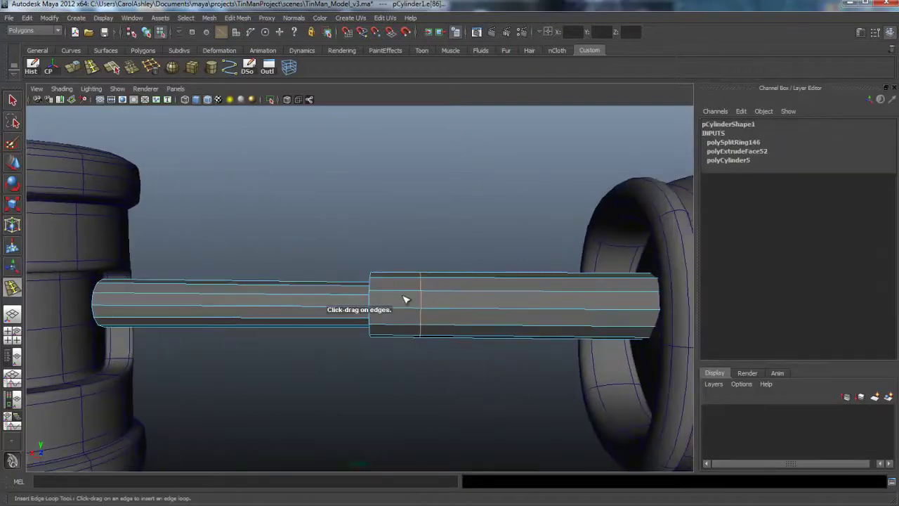
# Extrude the ring of faces beside the step outward into a raised collar, with Local Translate Z about 0.044.
pyautogui.press('q')
pyautogui.moveTo(396, 295); pyautogui.dragTo(396, 322, button='right')
pyautogui.moveTo(402, 382); pyautogui.dragTo(400, 384)
pyautogui.keyDown('alt'); pyautogui.moveTo(378, 351); pyautogui.dragTo(315, 285); pyautogui.keyUp('alt')
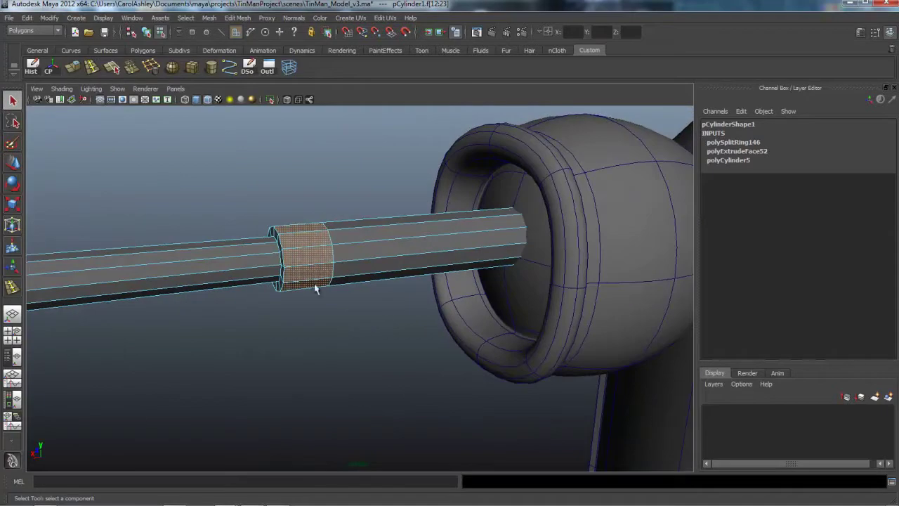
pyautogui.click(74, 68)
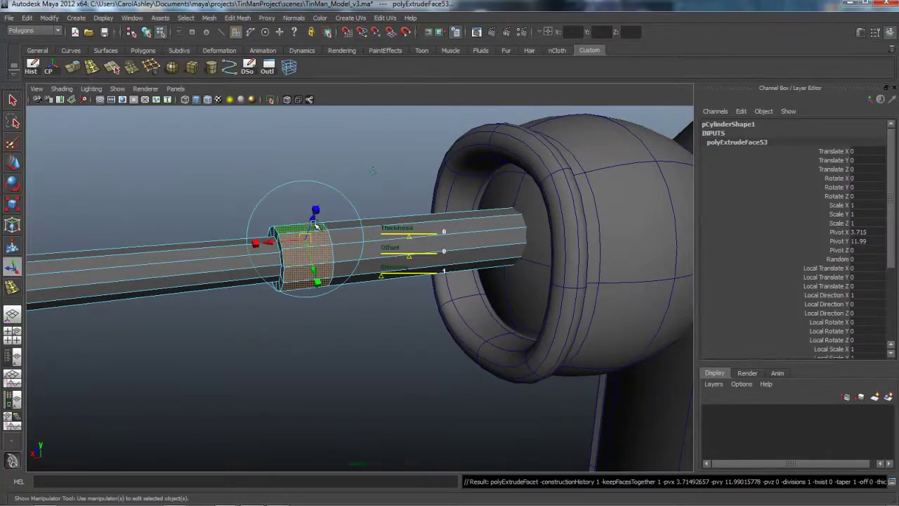
pyautogui.moveTo(316, 221); pyautogui.dragTo(319, 214)
# Insert supporting edge loops along the collar's edges, side faces and the adjoining rod sections to keep the corners crisp.
pyautogui.keyDown('alt'); pyautogui.moveTo(300, 269); pyautogui.dragTo(307, 327); pyautogui.keyUp('alt')
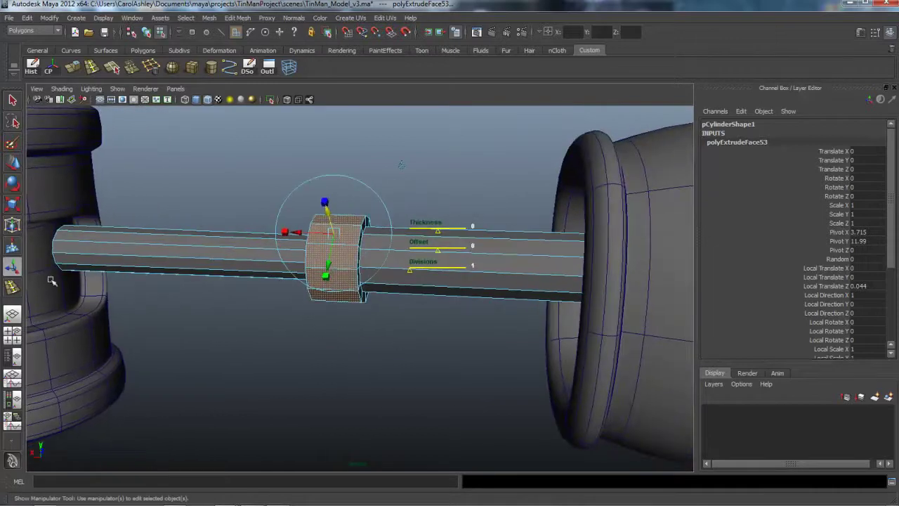
pyautogui.click(12, 291)
pyautogui.keyDown('alt'); pyautogui.moveTo(261, 325); pyautogui.dragTo(209, 319, button='middle'); pyautogui.keyUp('alt')
pyautogui.keyDown('alt'); pyautogui.moveTo(209, 319); pyautogui.dragTo(567, 314, button='right'); pyautogui.keyUp('alt')
pyautogui.keyDown('alt'); pyautogui.moveTo(113, 311); pyautogui.dragTo(270, 311, button='right'); pyautogui.keyUp('alt')
pyautogui.keyDown('alt'); pyautogui.moveTo(271, 311); pyautogui.dragTo(391, 359, button='middle'); pyautogui.keyUp('alt')
pyautogui.moveTo(198, 199); pyautogui.dragTo(163, 202)
pyautogui.scroll(-5, 269, 262)
pyautogui.keyDown('alt'); pyautogui.moveTo(270, 264); pyautogui.dragTo(353, 264); pyautogui.keyUp('alt')
pyautogui.keyDown('alt'); pyautogui.moveTo(353, 264); pyautogui.dragTo(509, 253, button='middle'); pyautogui.keyUp('alt')
pyautogui.moveTo(342, 272); pyautogui.dragTo(386, 282)
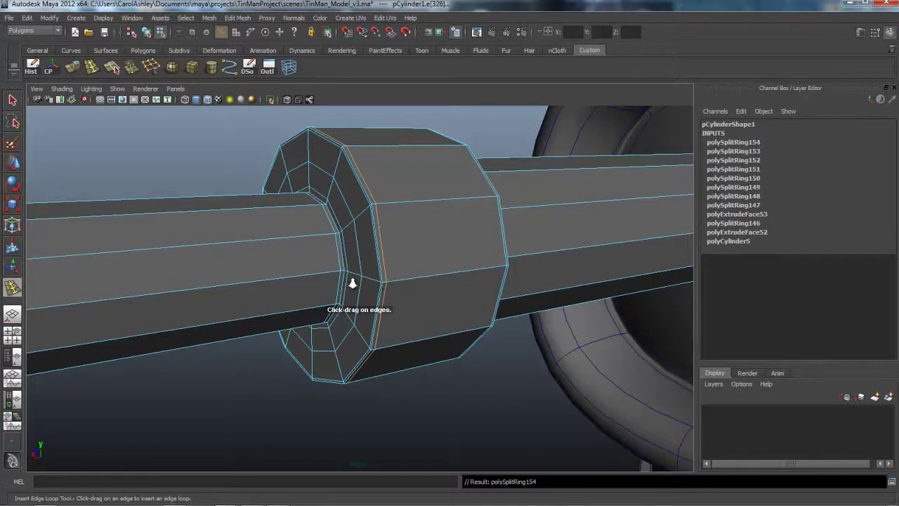
# Insert an edge loop around the thin half of the rod, near its elbow end.
pyautogui.keyDown('alt'); pyautogui.moveTo(353, 283); pyautogui.dragTo(277, 279, button='right'); pyautogui.keyUp('alt')
pyautogui.keyDown('alt'); pyautogui.moveTo(276, 278); pyautogui.dragTo(404, 257, button='middle'); pyautogui.keyUp('alt')
pyautogui.keyDown('alt'); pyautogui.moveTo(403, 258); pyautogui.dragTo(345, 271, button='right'); pyautogui.keyUp('alt')
pyautogui.keyDown('alt'); pyautogui.moveTo(246, 287); pyautogui.dragTo(234, 283); pyautogui.keyUp('alt')
pyautogui.keyDown('alt'); pyautogui.moveTo(233, 283); pyautogui.dragTo(318, 275, button='middle'); pyautogui.keyUp('alt')
pyautogui.keyDown('alt'); pyautogui.moveTo(317, 274); pyautogui.dragTo(458, 276, button='right'); pyautogui.keyUp('alt')
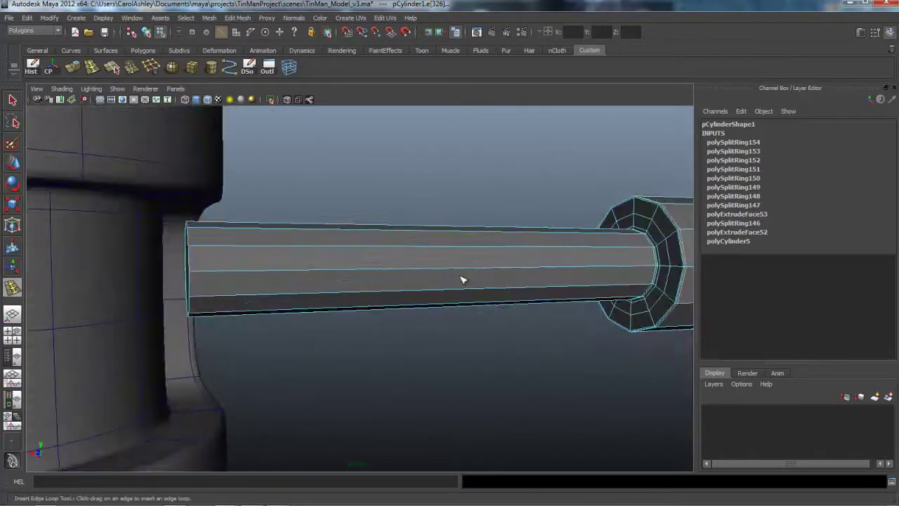
pyautogui.moveTo(461, 277); pyautogui.dragTo(461, 277)
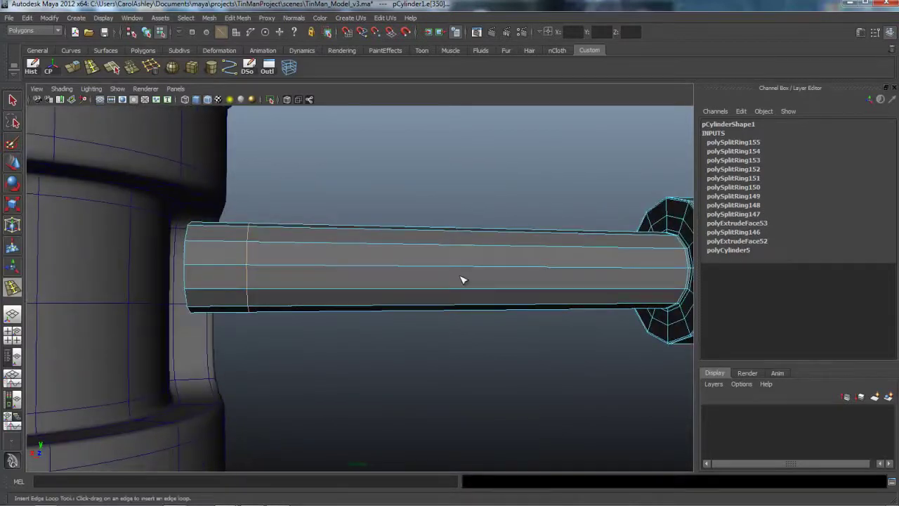
# Taper the rod's elbow end by scaling its end cap face down to about 0.334.
pyautogui.press('q')
pyautogui.moveTo(221, 270); pyautogui.dragTo(221, 290, button='right')
pyautogui.moveTo(149, 170); pyautogui.dragTo(224, 373)
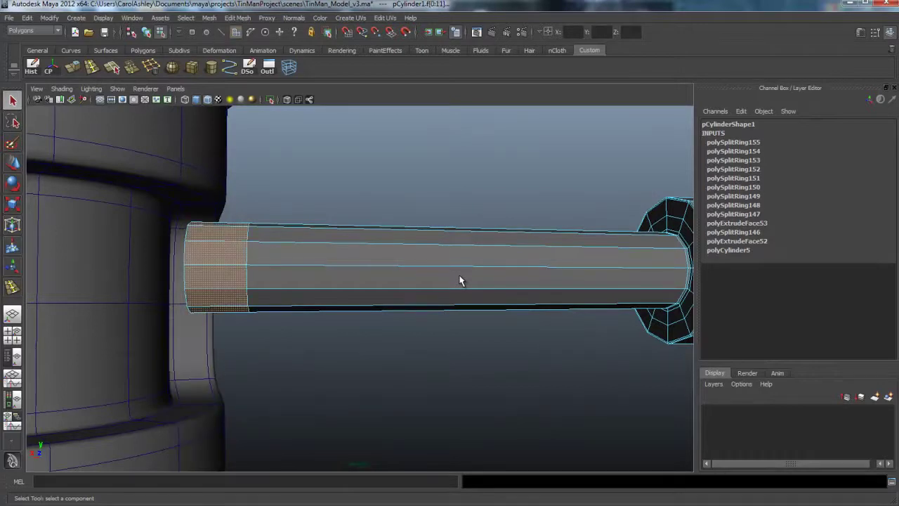
pyautogui.keyDown('alt'); pyautogui.moveTo(460, 276); pyautogui.dragTo(460, 276); pyautogui.keyUp('alt')
pyautogui.click(200, 271)
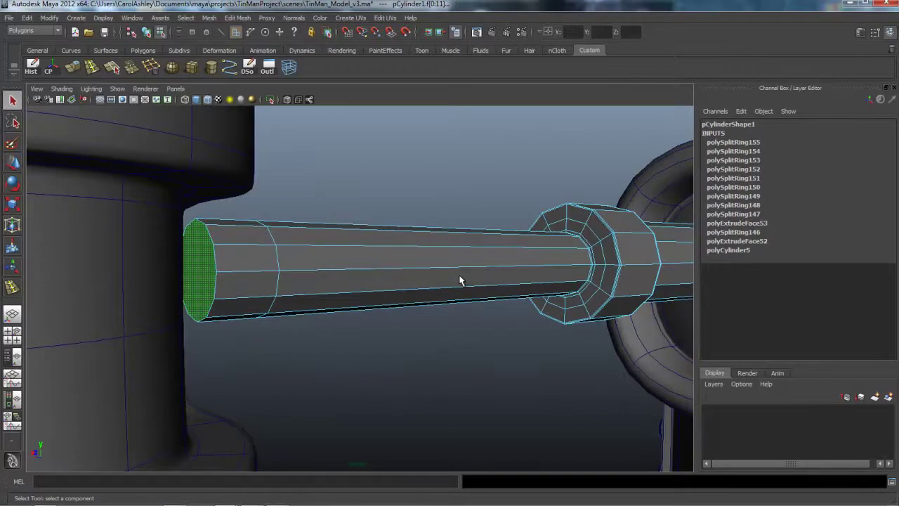
pyautogui.press('r')
pyautogui.keyDown('ctrl'); pyautogui.moveTo(244, 270); pyautogui.dragTo(212, 270); pyautogui.keyUp('ctrl')
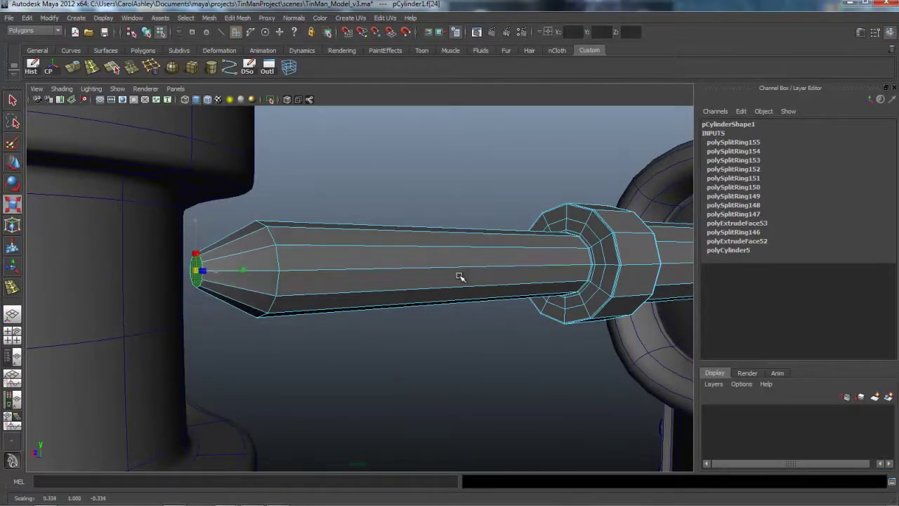
# Move the tapered end cap further into the elbow joint's slot, to about X 4.943.
pyautogui.keyDown('alt'); pyautogui.moveTo(460, 276); pyautogui.dragTo(411, 278); pyautogui.keyUp('alt')
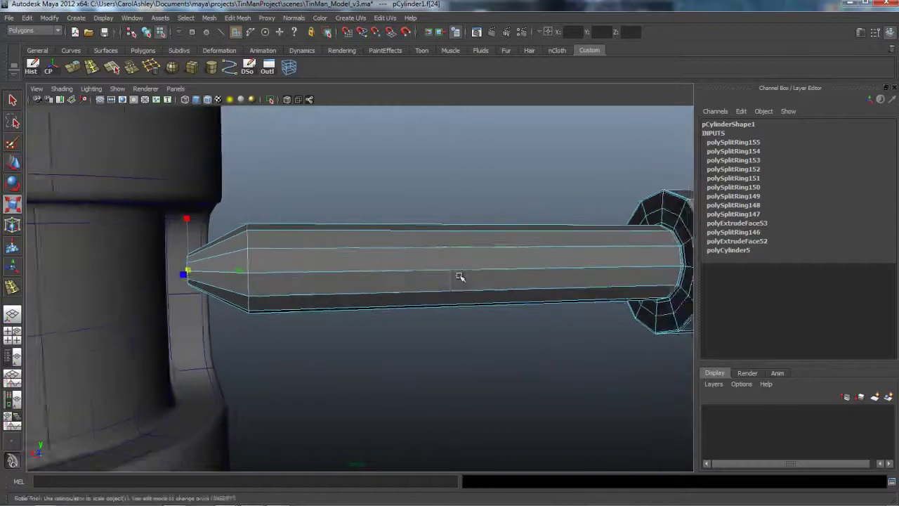
pyautogui.keyDown('alt'); pyautogui.moveTo(460, 277); pyautogui.dragTo(472, 276, button='right'); pyautogui.keyUp('alt')
pyautogui.keyDown('alt'); pyautogui.moveTo(460, 277); pyautogui.dragTo(483, 269, button='middle'); pyautogui.keyUp('alt')
pyautogui.press('e')
pyautogui.press('w')
pyautogui.moveTo(154, 262); pyautogui.dragTo(124, 263)
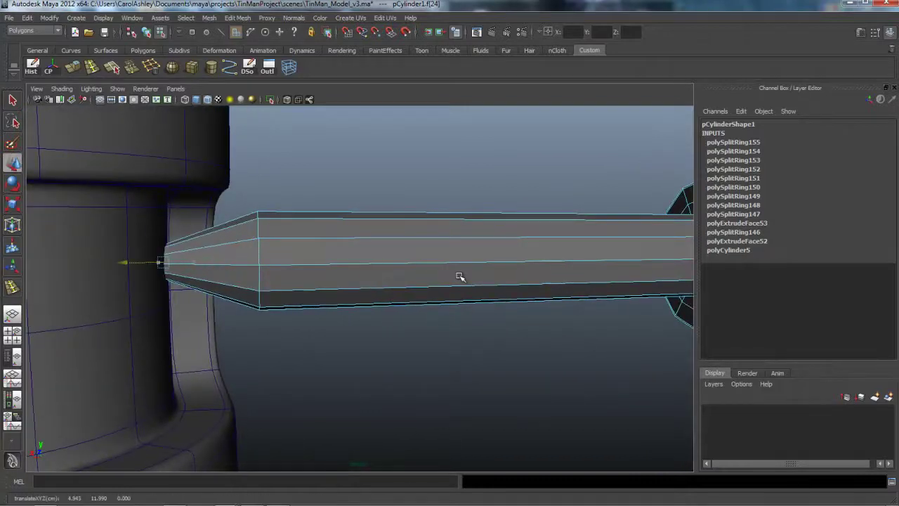
# Insert supporting edge loops near the tapered tip and on both sides of the edge where the taper begins.
pyautogui.click(12, 288)
pyautogui.click(460, 281)
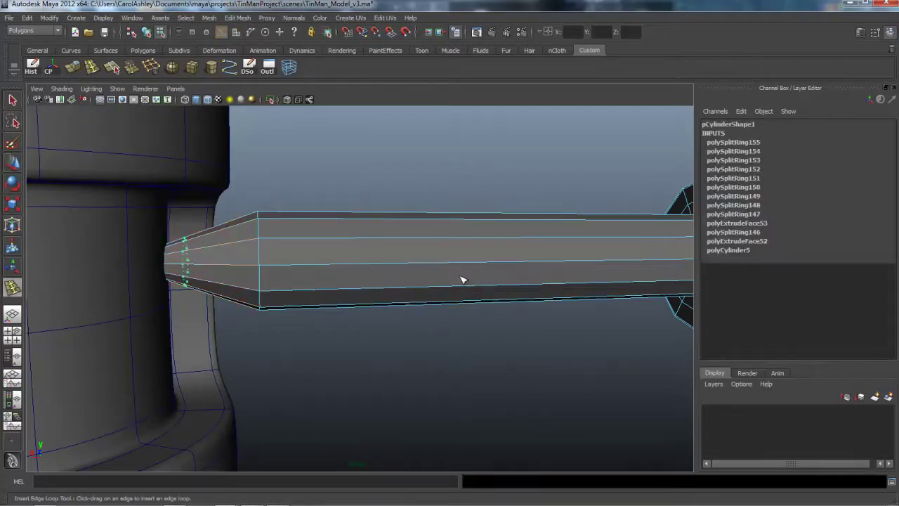
pyautogui.click(462, 280)
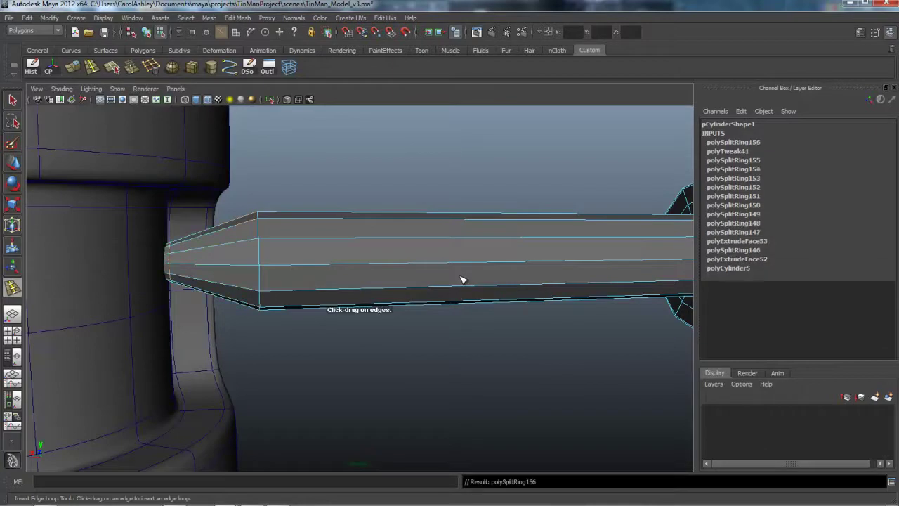
pyautogui.click(462, 279)
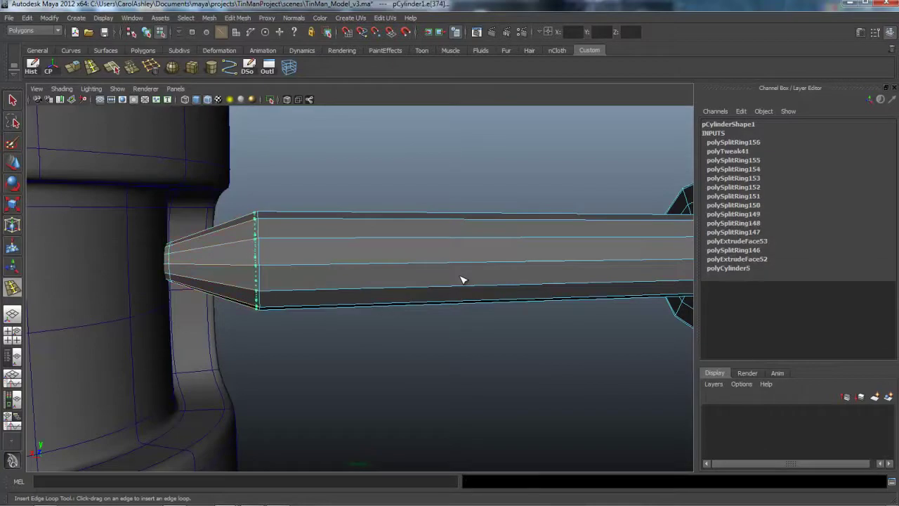
pyautogui.click(462, 280)
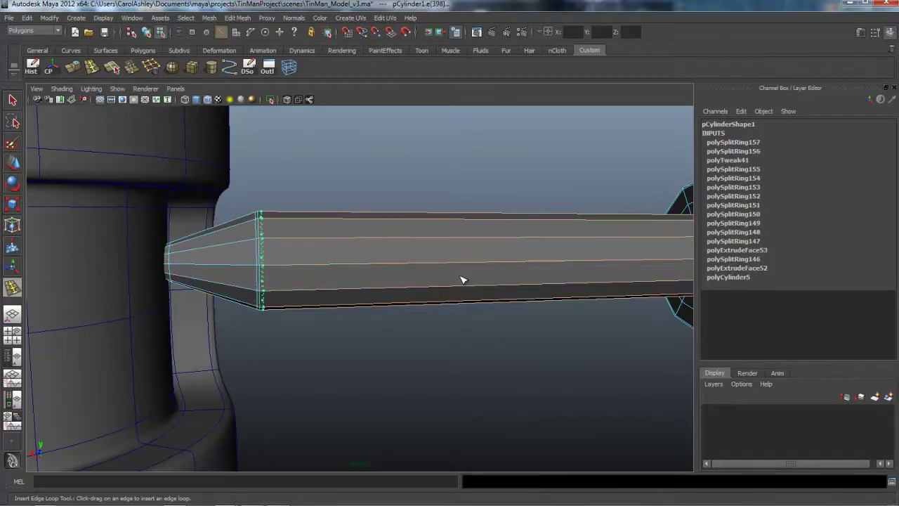
pyautogui.keyDown('alt'); pyautogui.moveTo(462, 280); pyautogui.dragTo(515, 280, button='middle'); pyautogui.keyUp('alt')
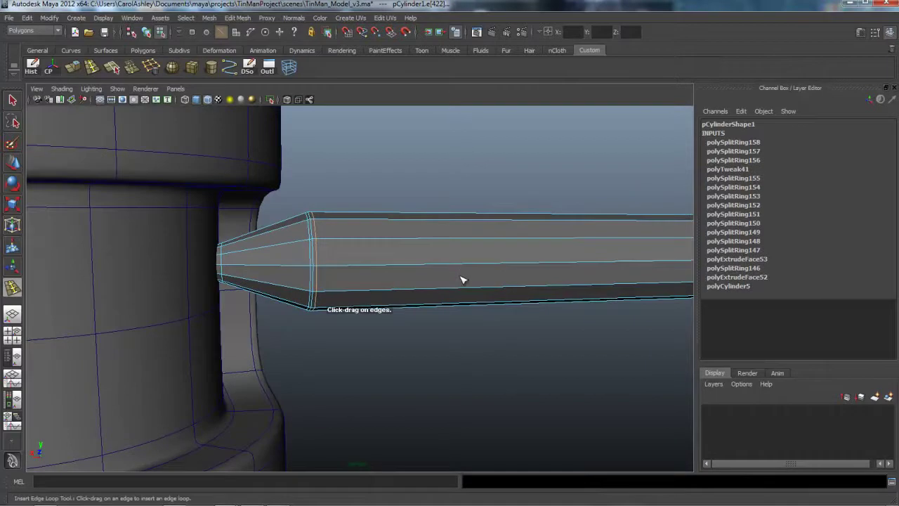
# Show the model in wireframe and delete the end cap face at the rod's tapered tip.
pyautogui.press('q')
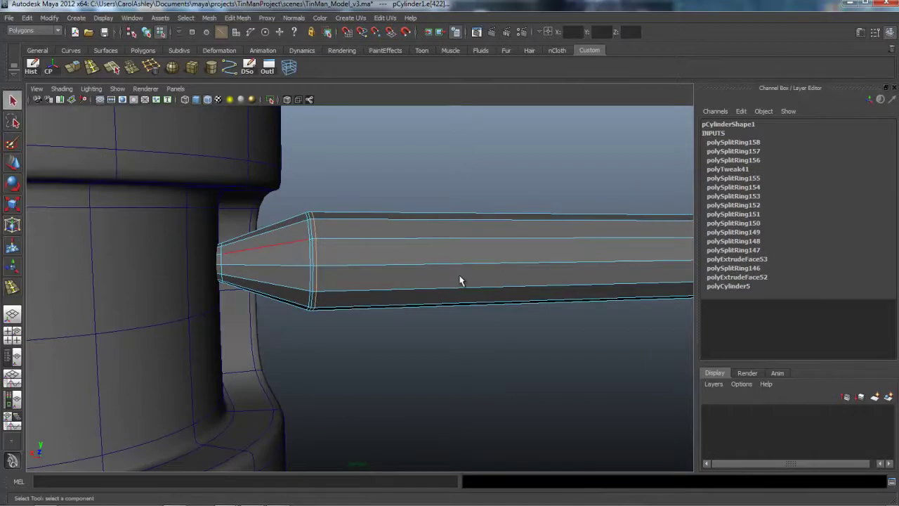
pyautogui.moveTo(244, 250); pyautogui.dragTo(243, 278, button='right')
pyautogui.moveTo(169, 211); pyautogui.dragTo(218, 319)
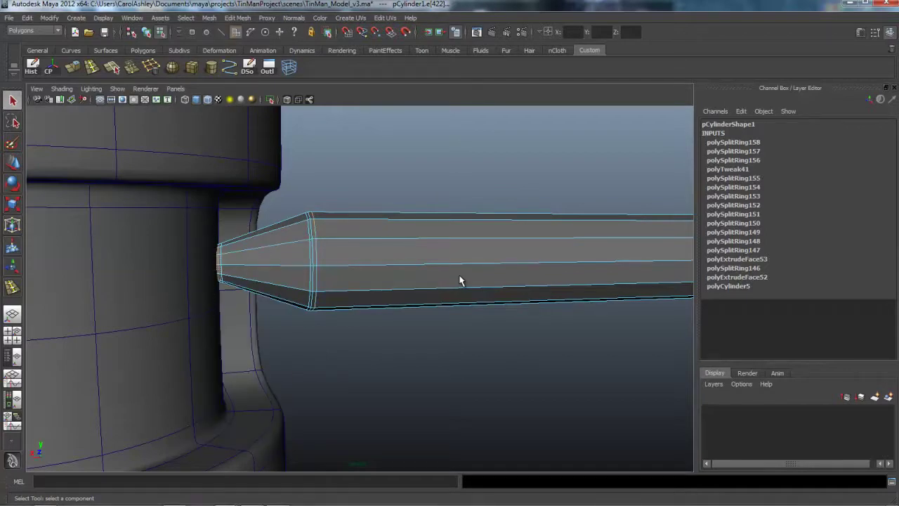
pyautogui.press('4')
pyautogui.scroll(3, 460, 281)
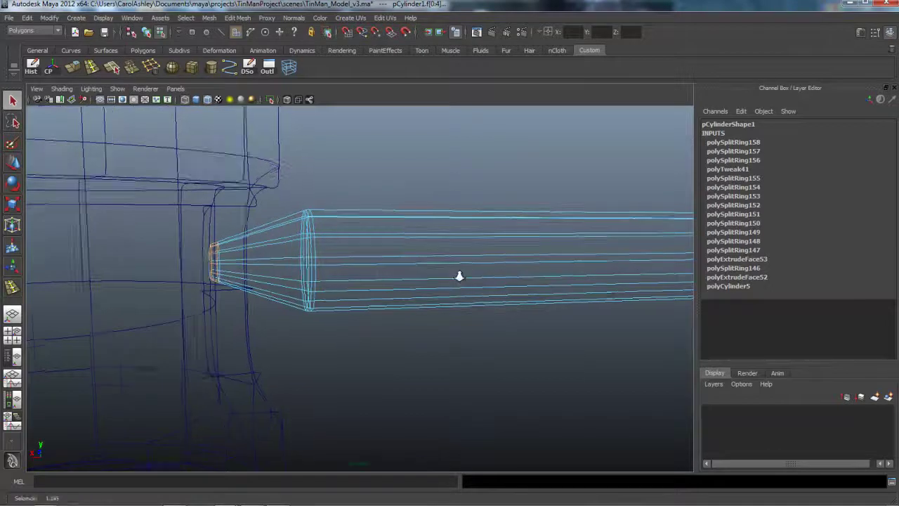
pyautogui.keyDown('alt'); pyautogui.moveTo(461, 281); pyautogui.dragTo(559, 288, button='middle'); pyautogui.keyUp('alt')
pyautogui.scroll(1, 461, 281)
pyautogui.moveTo(326, 213); pyautogui.dragTo(260, 317)
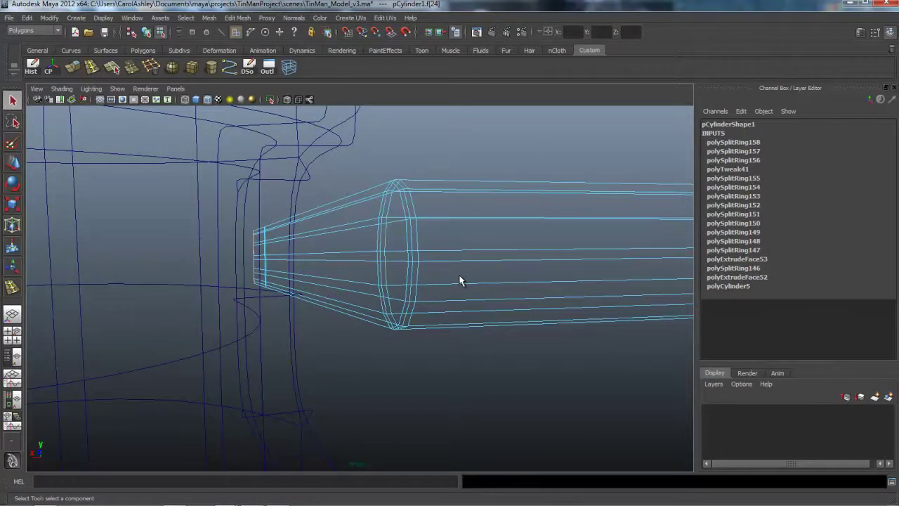
pyautogui.keyDown('alt'); pyautogui.moveTo(460, 281); pyautogui.dragTo(461, 281); pyautogui.keyUp('alt')
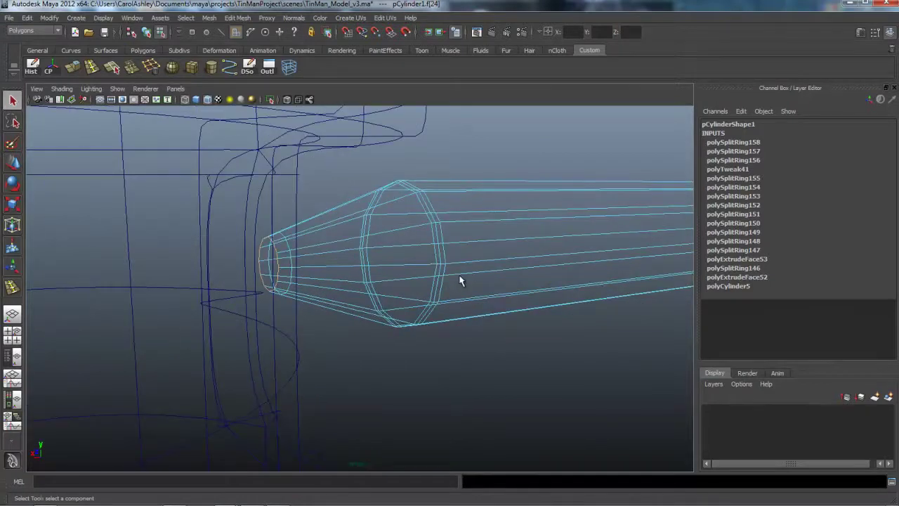
pyautogui.keyDown('alt'); pyautogui.moveTo(460, 281); pyautogui.dragTo(460, 281, button='right'); pyautogui.keyUp('alt')
pyautogui.keyDown('alt'); pyautogui.moveTo(460, 281); pyautogui.dragTo(460, 281, button='middle'); pyautogui.keyUp('alt')
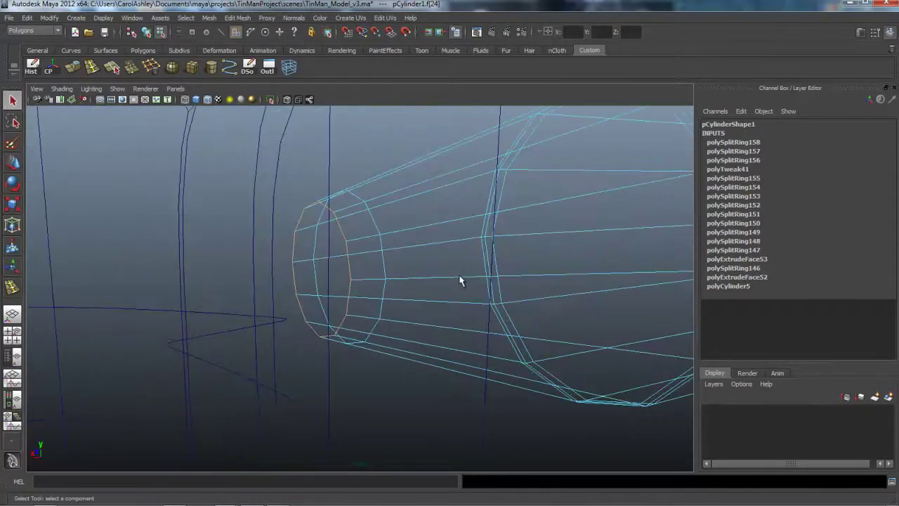
pyautogui.press('Delete')
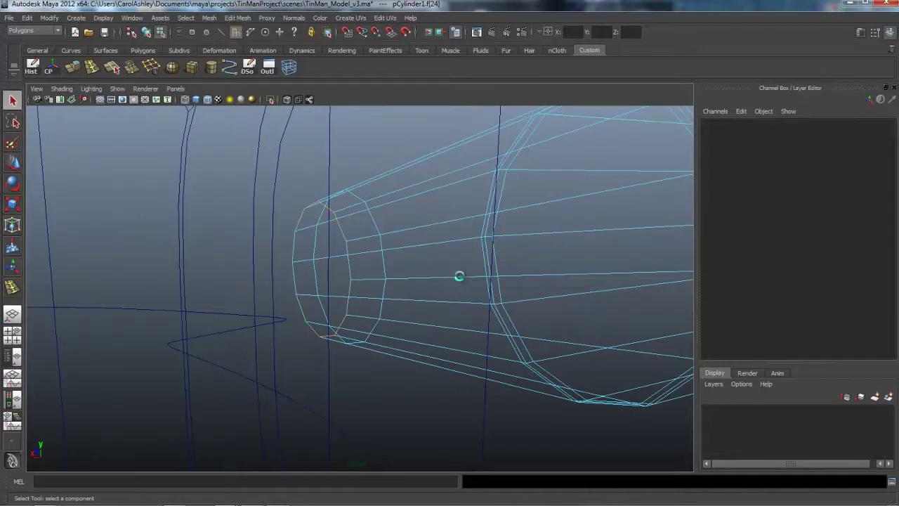
# Delete the end cap face at the rod's shoulder end.
pyautogui.keyDown('alt'); pyautogui.moveTo(460, 281); pyautogui.dragTo(459, 276, button='right'); pyautogui.keyUp('alt')
pyautogui.keyDown('alt'); pyautogui.moveTo(459, 277); pyautogui.dragTo(459, 276); pyautogui.keyUp('alt')
pyautogui.keyDown('alt'); pyautogui.moveTo(459, 276); pyautogui.dragTo(459, 276, button='middle'); pyautogui.keyUp('alt')
pyautogui.scroll(4, 459, 276)
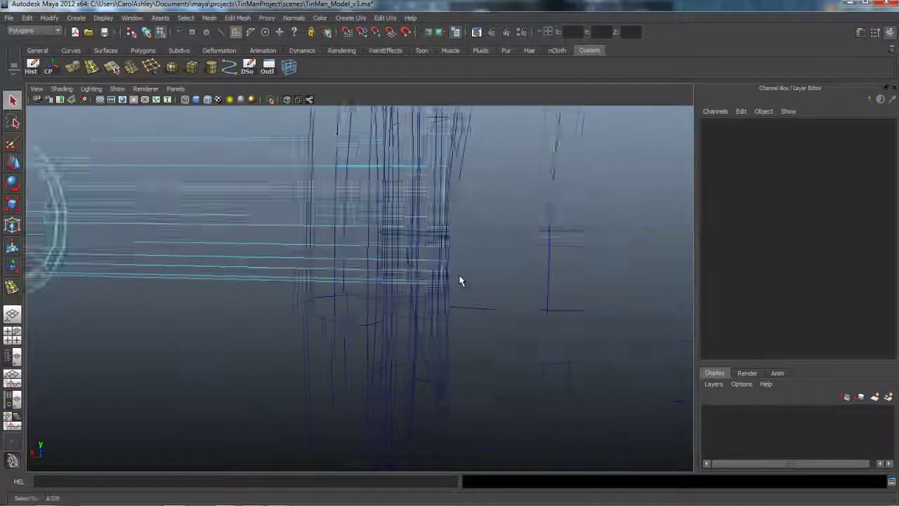
pyautogui.scroll(-1, 458, 276)
pyautogui.keyDown('alt'); pyautogui.moveTo(459, 276); pyautogui.dragTo(459, 279); pyautogui.keyUp('alt')
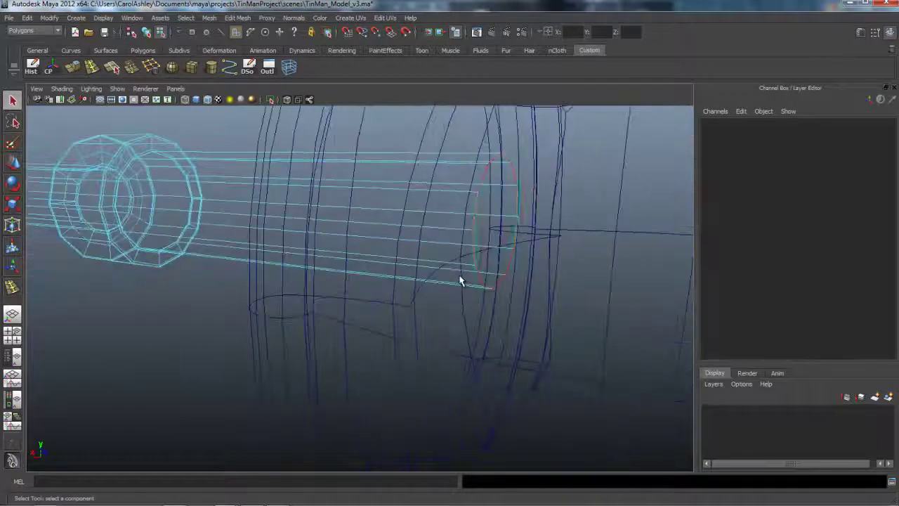
pyautogui.click(460, 281)
pyautogui.press('Delete')
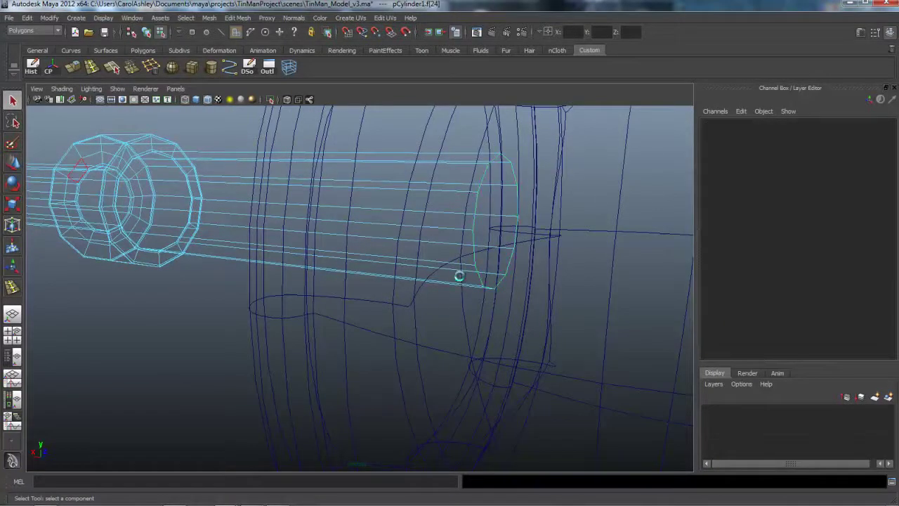
# Insert a supporting edge loop near the open shoulder end of the rod and return to shaded display.
pyautogui.keyDown('alt'); pyautogui.moveTo(460, 276); pyautogui.dragTo(463, 279); pyautogui.keyUp('alt')
pyautogui.press('y')
pyautogui.scroll(4, 463, 280)
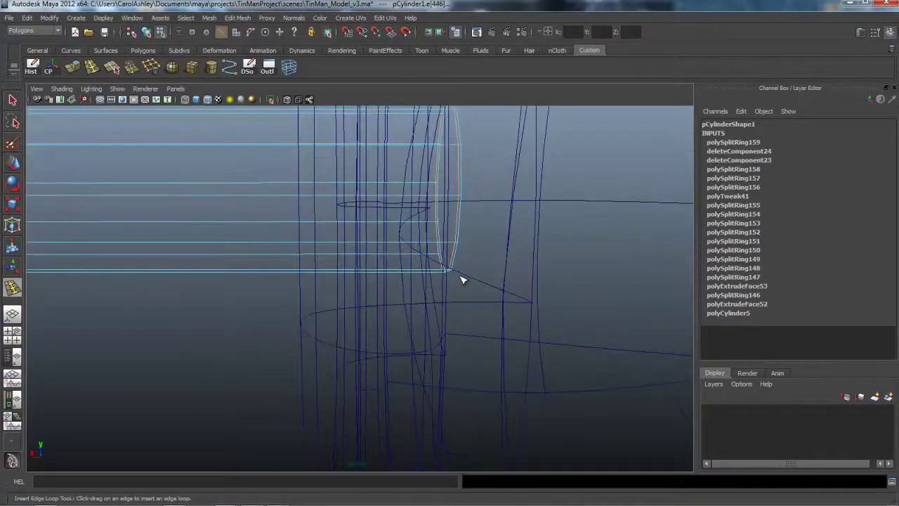
pyautogui.scroll(-10, 463, 280)
pyautogui.press('5')
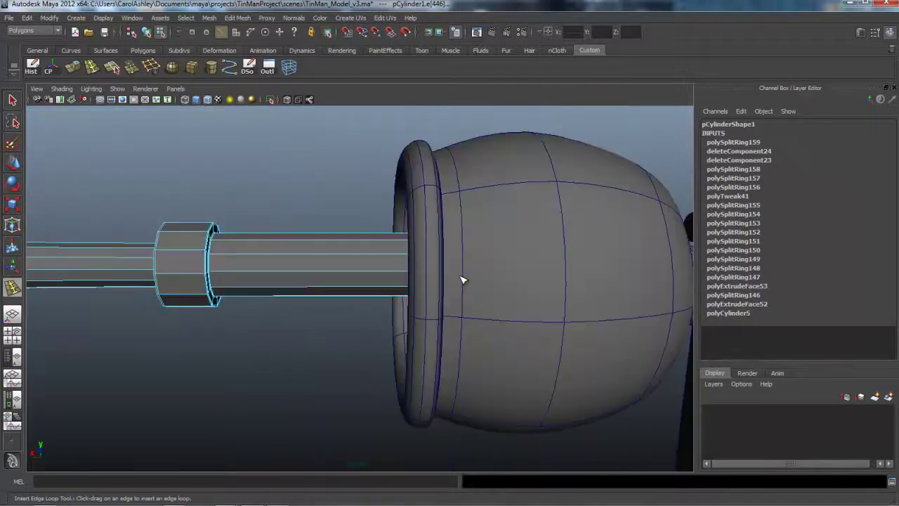
# Select the whole rod and slide it along its length to Translate X 3.88.
pyautogui.scroll(-5, 463, 279)
pyautogui.keyDown('alt'); pyautogui.moveTo(463, 280); pyautogui.dragTo(463, 280); pyautogui.keyUp('alt')
pyautogui.keyDown('alt'); pyautogui.moveTo(461, 279); pyautogui.dragTo(328, 281, button='middle'); pyautogui.keyUp('alt')
pyautogui.keyDown('alt'); pyautogui.moveTo(462, 279); pyautogui.dragTo(435, 278); pyautogui.keyUp('alt')
pyautogui.press('w')
pyautogui.moveTo(329, 294); pyautogui.dragTo(377, 283, button='right')
pyautogui.click(459, 277)
pyautogui.moveTo(459, 277); pyautogui.dragTo(500, 265, button='middle')
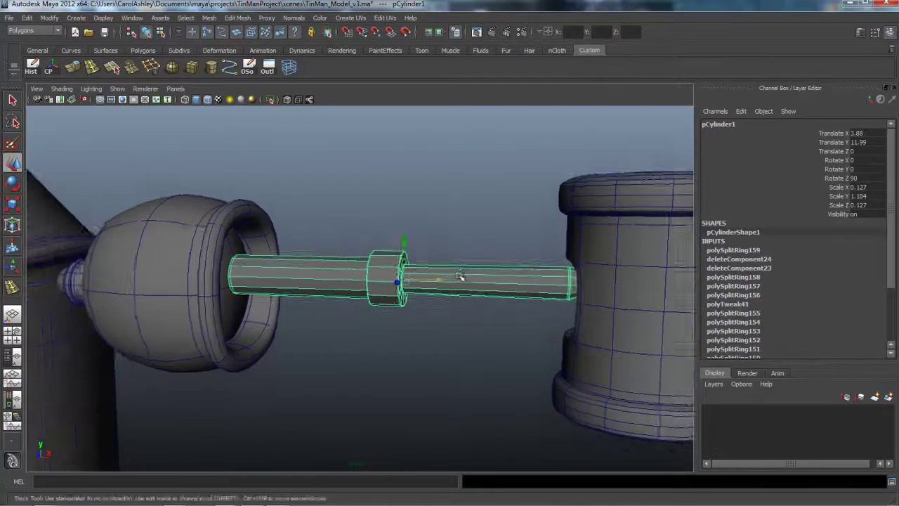
# Lengthen the rod to Scale Y 1.244 and raise it to Translate Y 12.008.
pyautogui.keyDown('alt'); pyautogui.moveTo(460, 277); pyautogui.dragTo(492, 277, button='right'); pyautogui.keyUp('alt')
pyautogui.keyDown('alt'); pyautogui.moveTo(460, 277); pyautogui.dragTo(475, 277); pyautogui.keyUp('alt')
pyautogui.keyDown('alt'); pyautogui.moveTo(459, 277); pyautogui.dragTo(485, 276, button='right'); pyautogui.keyUp('alt')
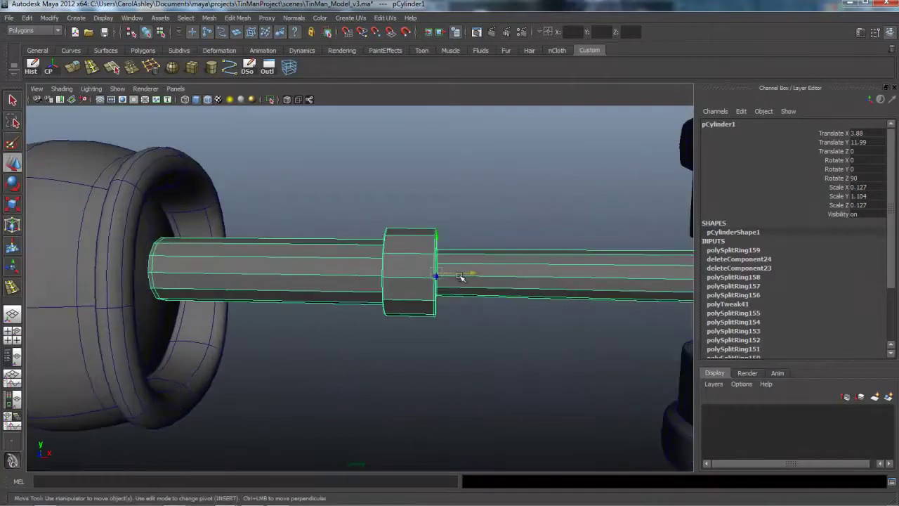
pyautogui.press('r')
pyautogui.moveTo(384, 273); pyautogui.dragTo(378, 273)
pyautogui.keyDown('alt'); pyautogui.moveTo(459, 277); pyautogui.dragTo(424, 277, button='right'); pyautogui.keyUp('alt')
pyautogui.keyDown('alt'); pyautogui.moveTo(460, 277); pyautogui.dragTo(423, 278, button='middle'); pyautogui.keyUp('alt')
pyautogui.keyDown('alt'); pyautogui.moveTo(460, 276); pyautogui.dragTo(714, 274); pyautogui.keyUp('alt')
pyautogui.press('w')
pyautogui.moveTo(344, 238); pyautogui.dragTo(344, 235)
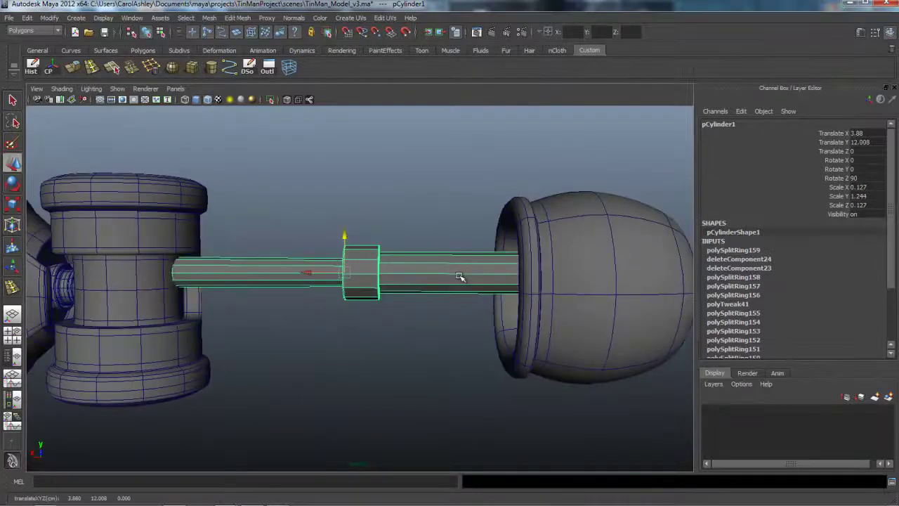
# Duplicate the rod and place the copy below and beside the original at Translate Y 11.794 and Z -0.121.
pyautogui.hotkey('ctrl', 'd')
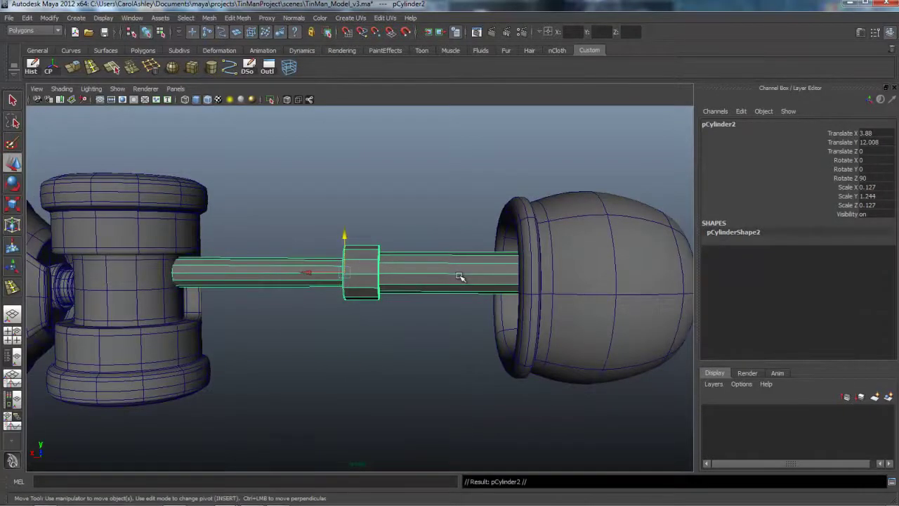
pyautogui.moveTo(345, 235); pyautogui.dragTo(344, 268)
pyautogui.keyDown('alt'); pyautogui.moveTo(460, 276); pyautogui.dragTo(383, 313); pyautogui.keyUp('alt')
pyautogui.moveTo(399, 275); pyautogui.dragTo(379, 283)
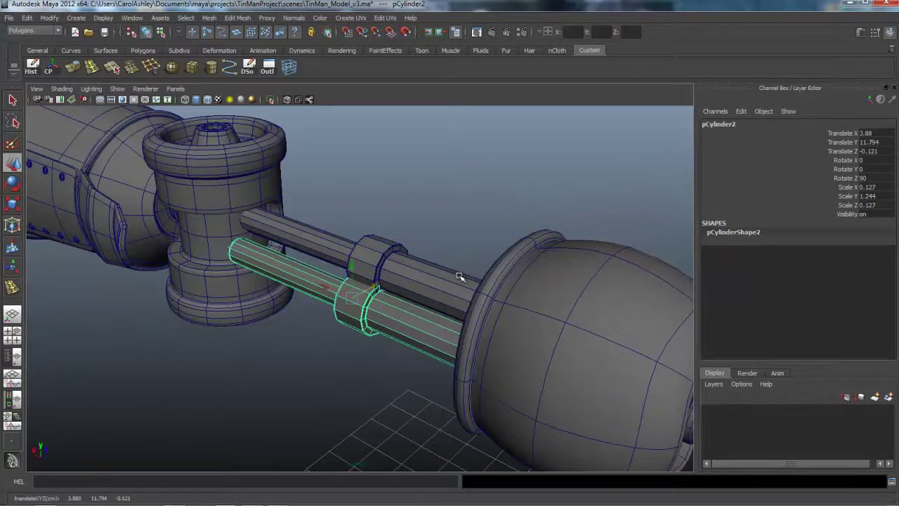
# Scale the duplicate rod thinner to 0.09 in X and Z, with a Scale Y of 1.207.
pyautogui.keyDown('alt'); pyautogui.moveTo(460, 276); pyautogui.dragTo(455, 290); pyautogui.keyUp('alt')
pyautogui.keyDown('alt'); pyautogui.moveTo(456, 289); pyautogui.dragTo(499, 289, button='right'); pyautogui.keyUp('alt')
pyautogui.keyDown('alt'); pyautogui.moveTo(459, 276); pyautogui.dragTo(459, 276); pyautogui.keyUp('alt')
pyautogui.press('r')
pyautogui.moveTo(348, 301); pyautogui.dragTo(326, 302)
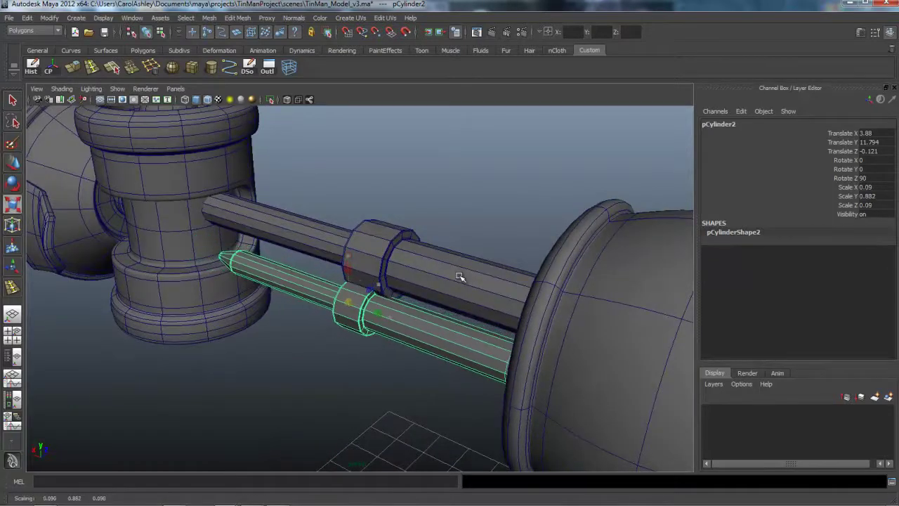
pyautogui.moveTo(459, 277); pyautogui.dragTo(460, 276, button='middle')
pyautogui.keyDown('alt'); pyautogui.moveTo(460, 276); pyautogui.dragTo(459, 276); pyautogui.keyUp('alt')
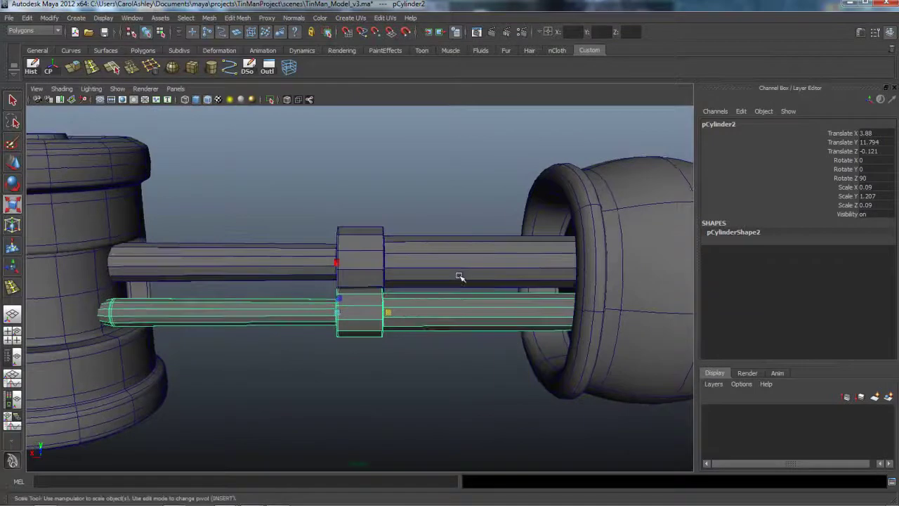
# Select the collar vertices of the duplicate rod and slide them toward the elbow joint, to about X 4.024.
pyautogui.scroll(3, 459, 276)
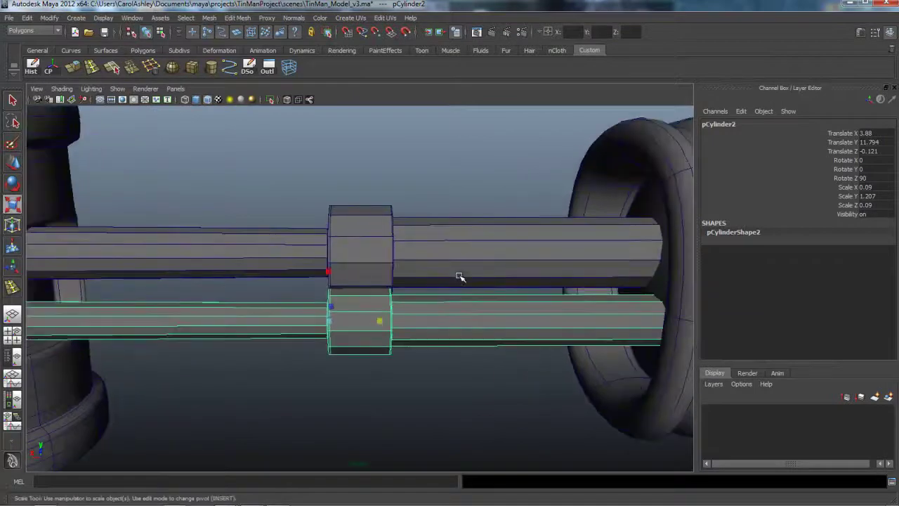
pyautogui.keyDown('alt'); pyautogui.moveTo(459, 276); pyautogui.dragTo(459, 276); pyautogui.keyUp('alt')
pyautogui.keyDown('alt'); pyautogui.moveTo(459, 276); pyautogui.dragTo(459, 276, button='middle'); pyautogui.keyUp('alt')
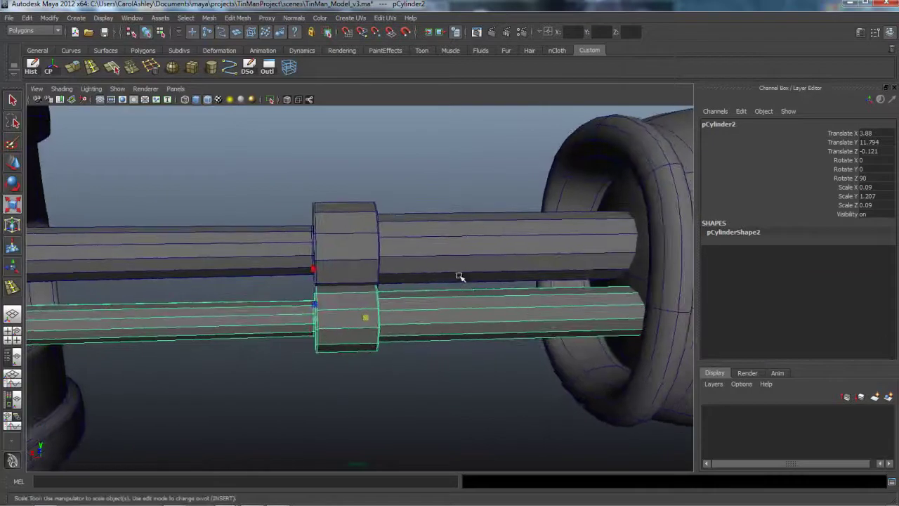
pyautogui.keyDown('alt'); pyautogui.moveTo(459, 277); pyautogui.dragTo(459, 276); pyautogui.keyUp('alt')
pyautogui.moveTo(358, 300); pyautogui.dragTo(310, 302, button='right')
pyautogui.moveTo(263, 409); pyautogui.dragTo(408, 252)
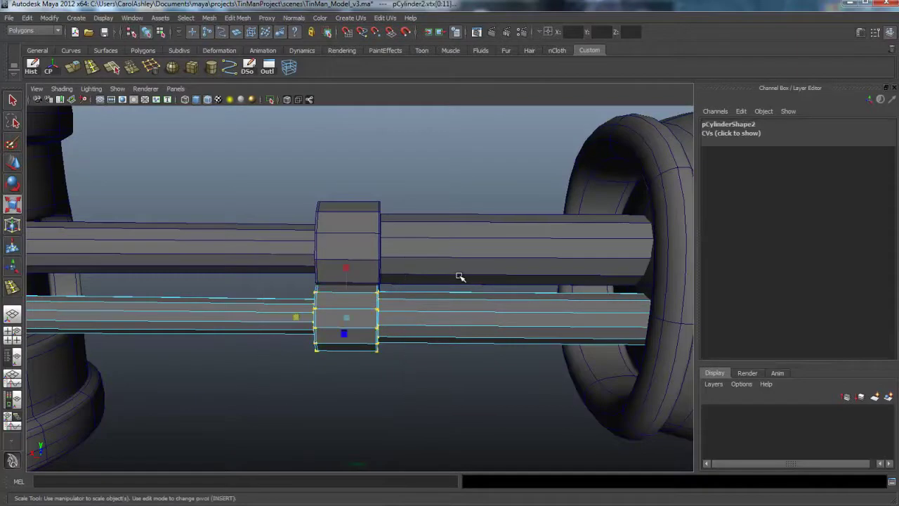
pyautogui.press('w')
pyautogui.moveTo(309, 316); pyautogui.dragTo(238, 316)
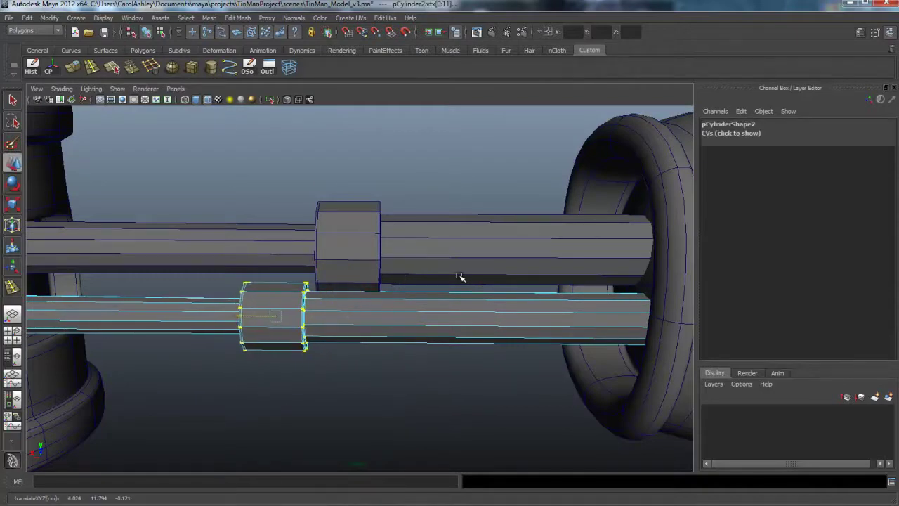
# Select the thinner rod as a whole object and scale it down uniformly to 0.087 in X and Z and 1.162 in Y.
pyautogui.keyDown('alt'); pyautogui.moveTo(460, 275); pyautogui.dragTo(537, 258, button='middle'); pyautogui.keyUp('alt')
pyautogui.moveTo(460, 276)
pyautogui.keyDown('alt'); pyautogui.mouseDown()
pyautogui.moveTo(450, 319)
pyautogui.moveTo(459, 276)
pyautogui.mouseUp(); pyautogui.keyUp('alt')
pyautogui.moveTo(459, 276); pyautogui.dragTo(459, 276, button='right')
pyautogui.keyDown('alt'); pyautogui.moveTo(459, 276); pyautogui.dragTo(460, 276); pyautogui.keyUp('alt')
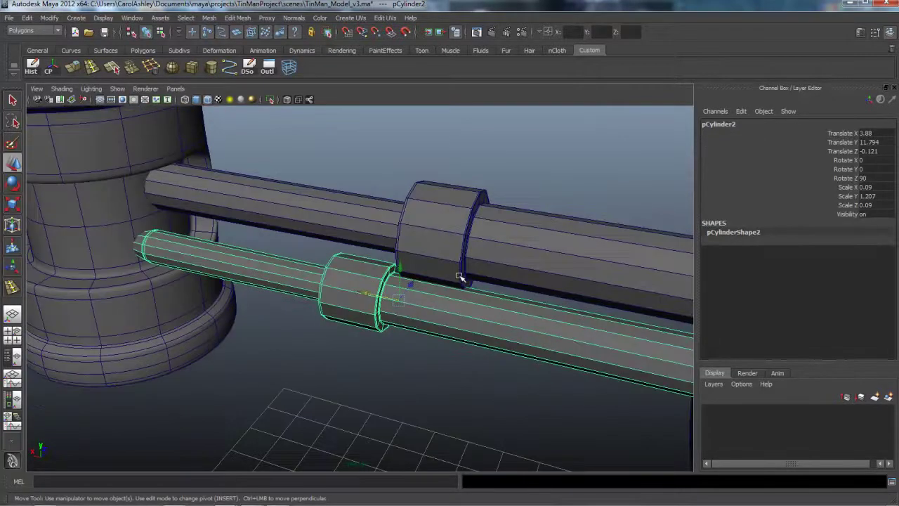
pyautogui.press('r')
pyautogui.moveTo(459, 276); pyautogui.dragTo(459, 276, button='middle')
# Move the thinner rod to Translate X 3.886 and Z -0.164.
pyautogui.press('w')
pyautogui.keyDown('alt'); pyautogui.moveTo(459, 277); pyautogui.dragTo(460, 277); pyautogui.keyUp('alt')
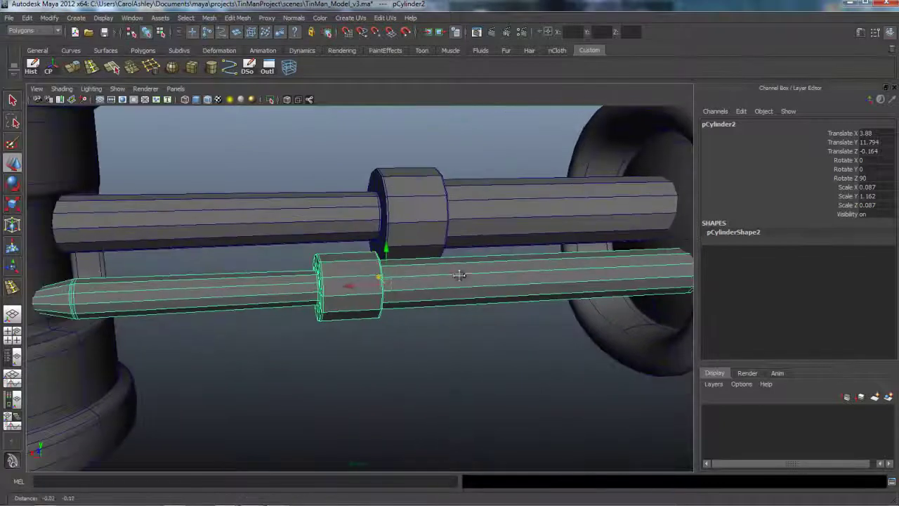
pyautogui.keyDown('shift'); pyautogui.moveTo(460, 277); pyautogui.dragTo(462, 277, button='middle'); pyautogui.keyUp('shift')
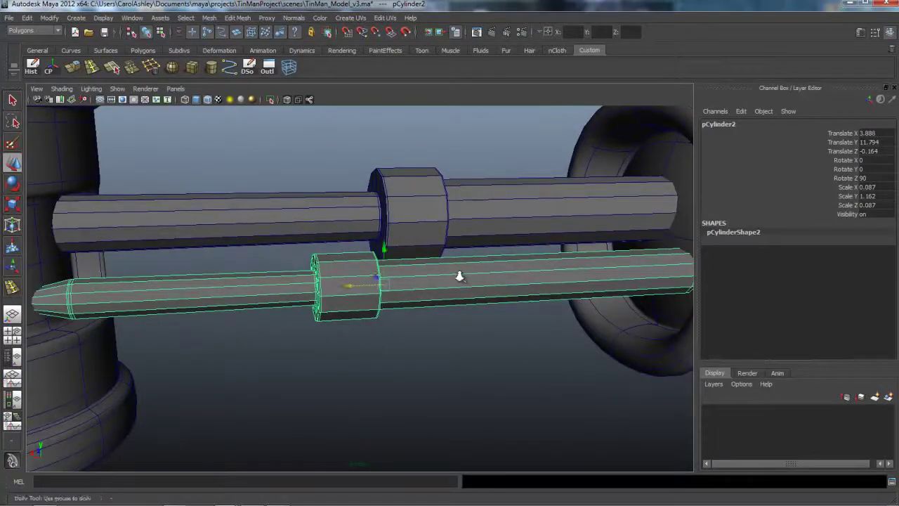
pyautogui.keyDown('alt'); pyautogui.moveTo(460, 276); pyautogui.dragTo(460, 276, button='right'); pyautogui.keyUp('alt')
pyautogui.keyDown('alt'); pyautogui.moveTo(459, 276); pyautogui.dragTo(454, 267); pyautogui.keyUp('alt')
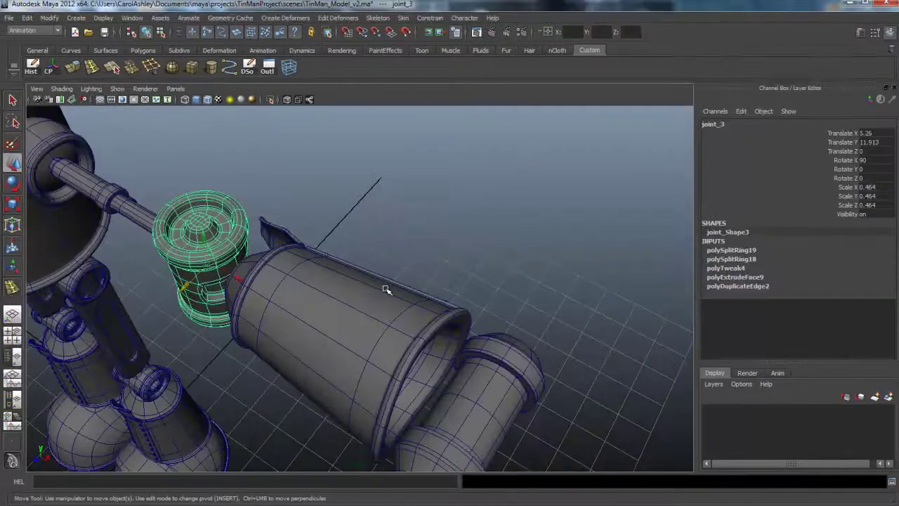
pyautogui.keyDown('alt'); pyautogui.moveTo(387, 290); pyautogui.dragTo(387, 289); pyautogui.keyUp('alt')
pyautogui.keyDown('alt'); pyautogui.moveTo(386, 290); pyautogui.dragTo(386, 289, button='right'); pyautogui.keyUp('alt')
pyautogui.keyDown('alt'); pyautogui.moveTo(387, 290); pyautogui.dragTo(386, 289); pyautogui.keyUp('alt')
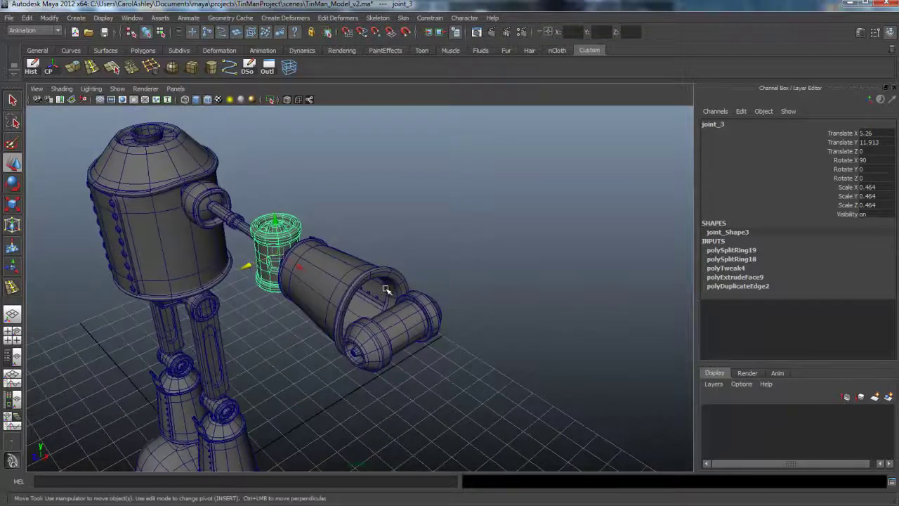